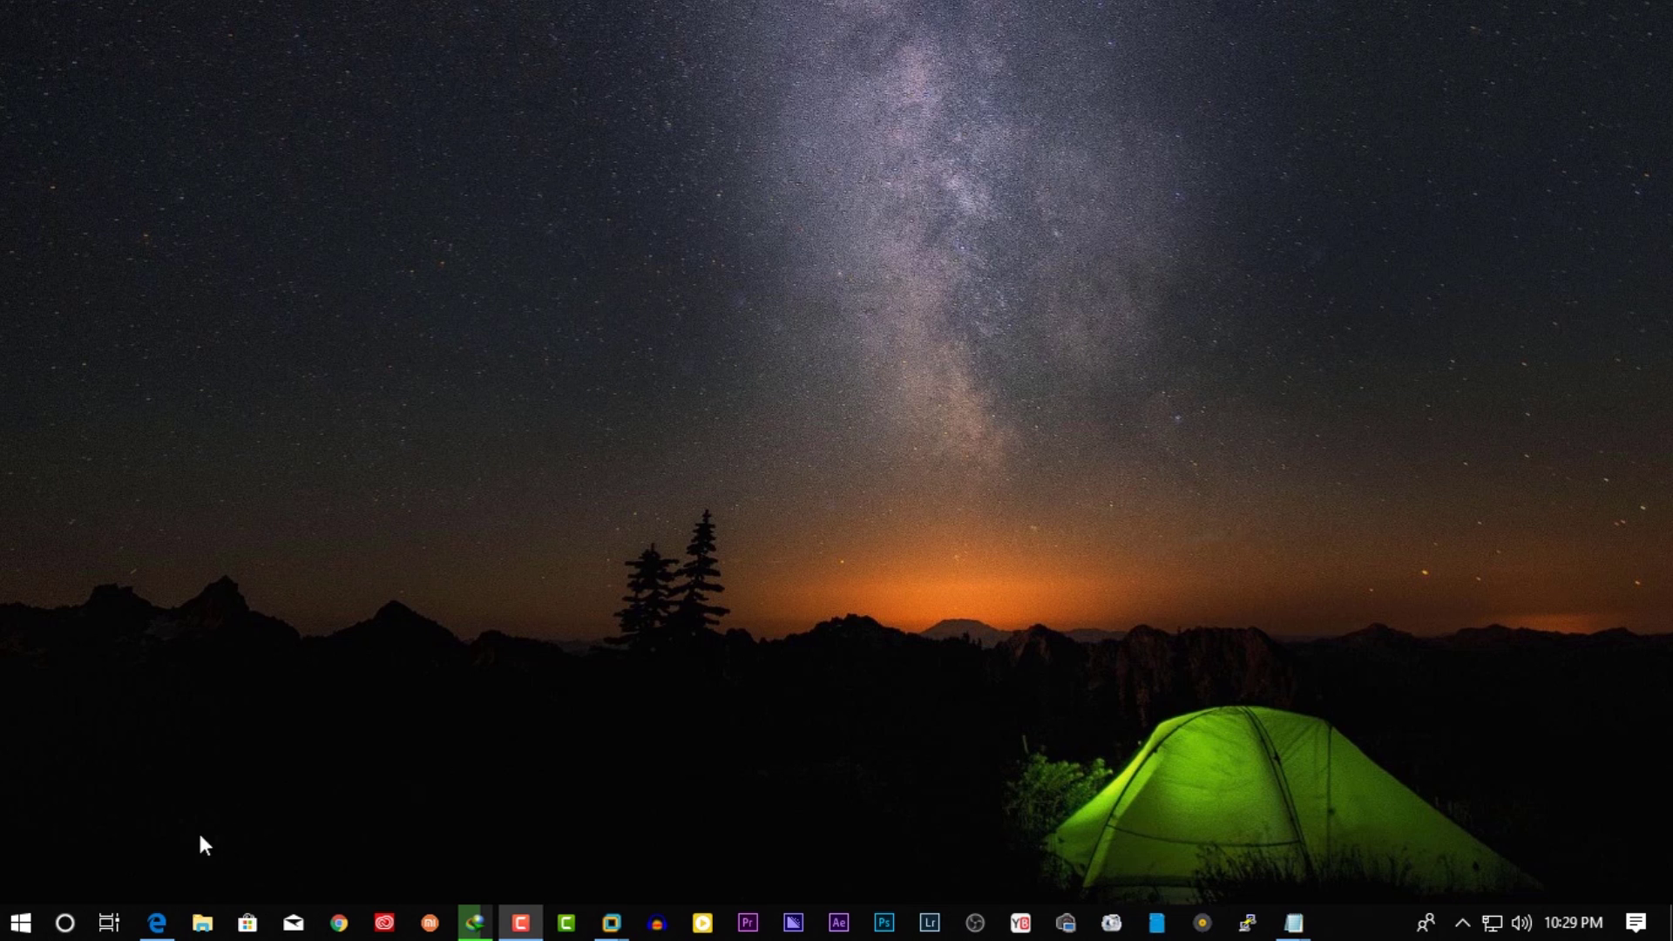
Log in to the TP-Link router admin and open the DHCP client list.
click(157, 922)
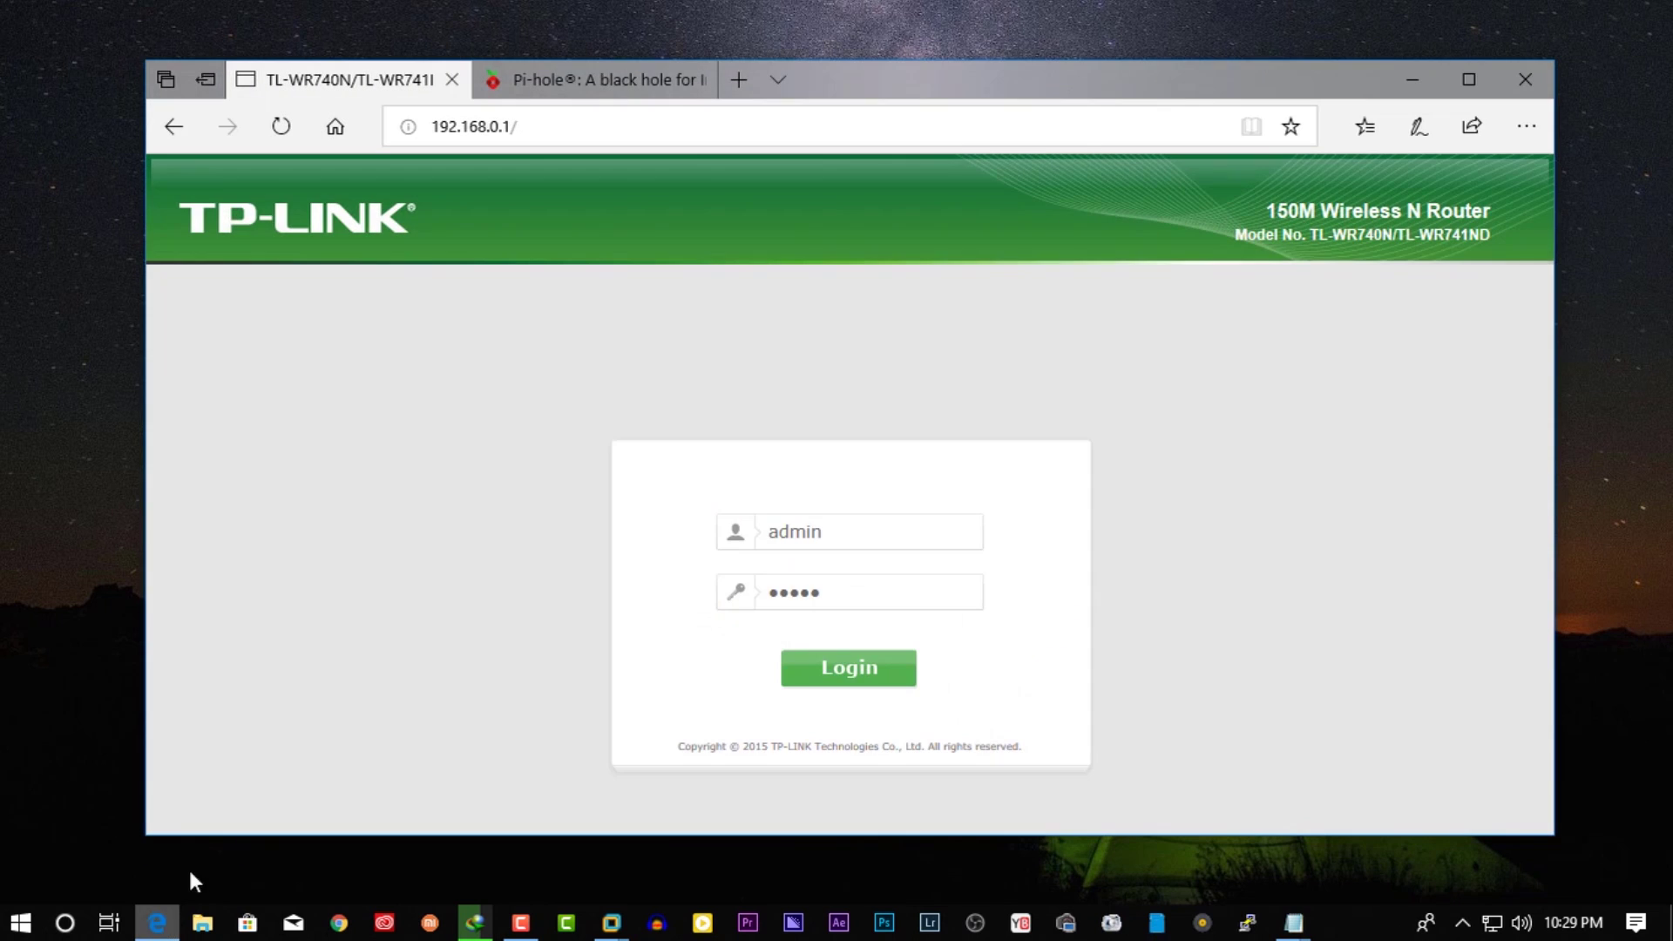
click(851, 676)
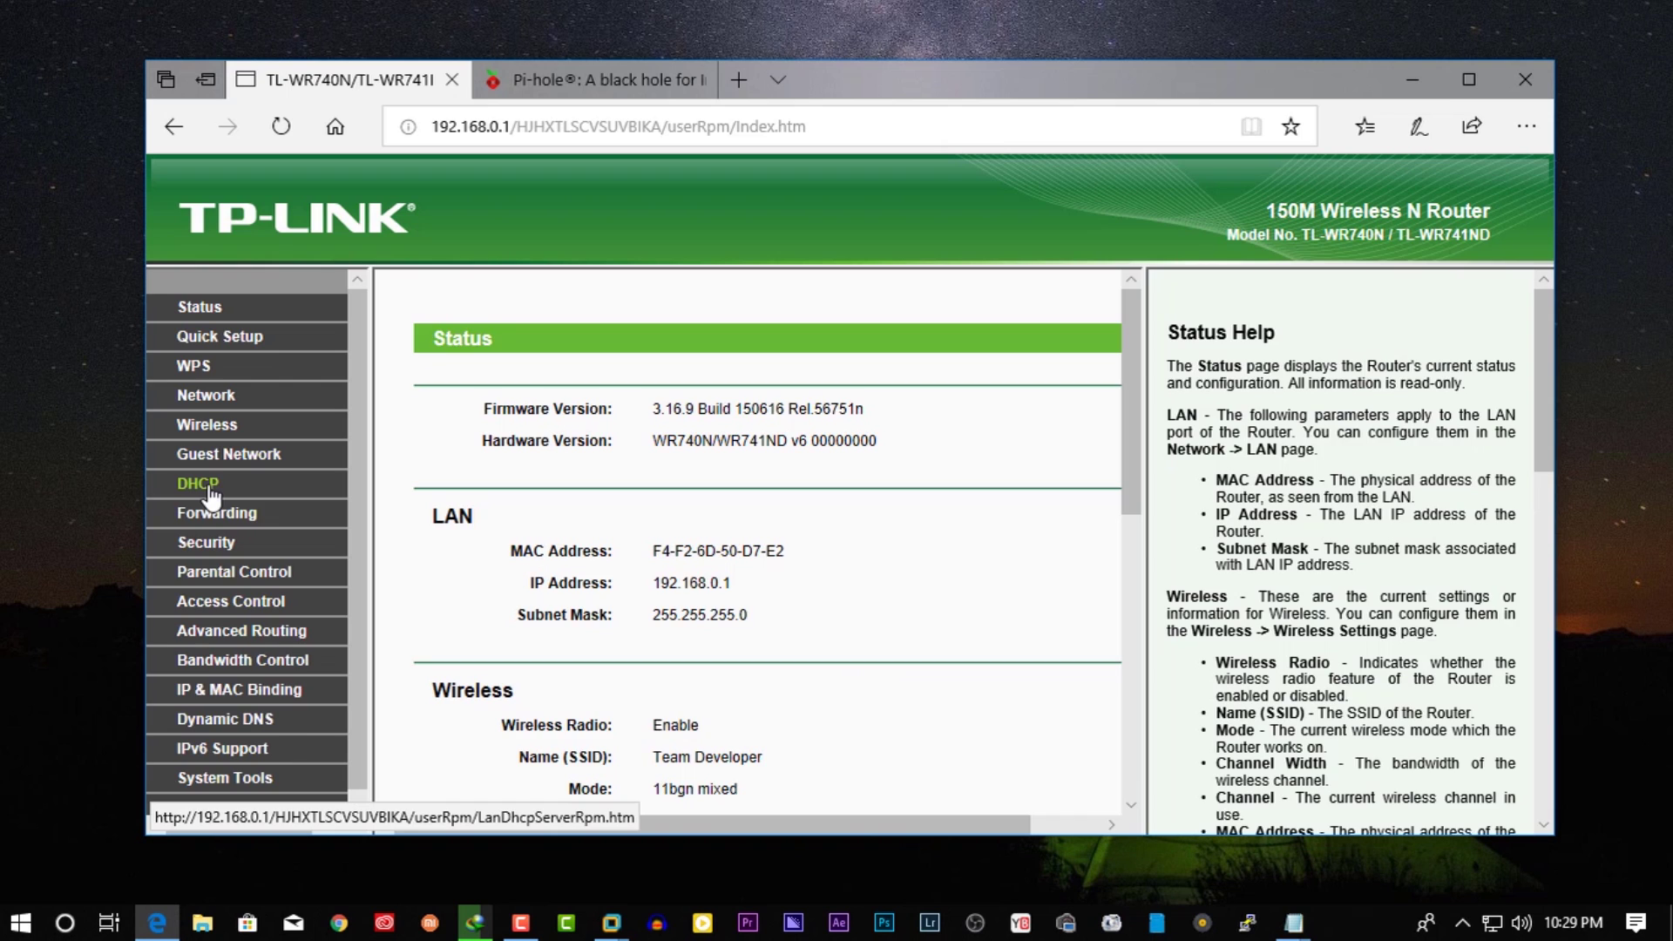
click(198, 485)
click(224, 542)
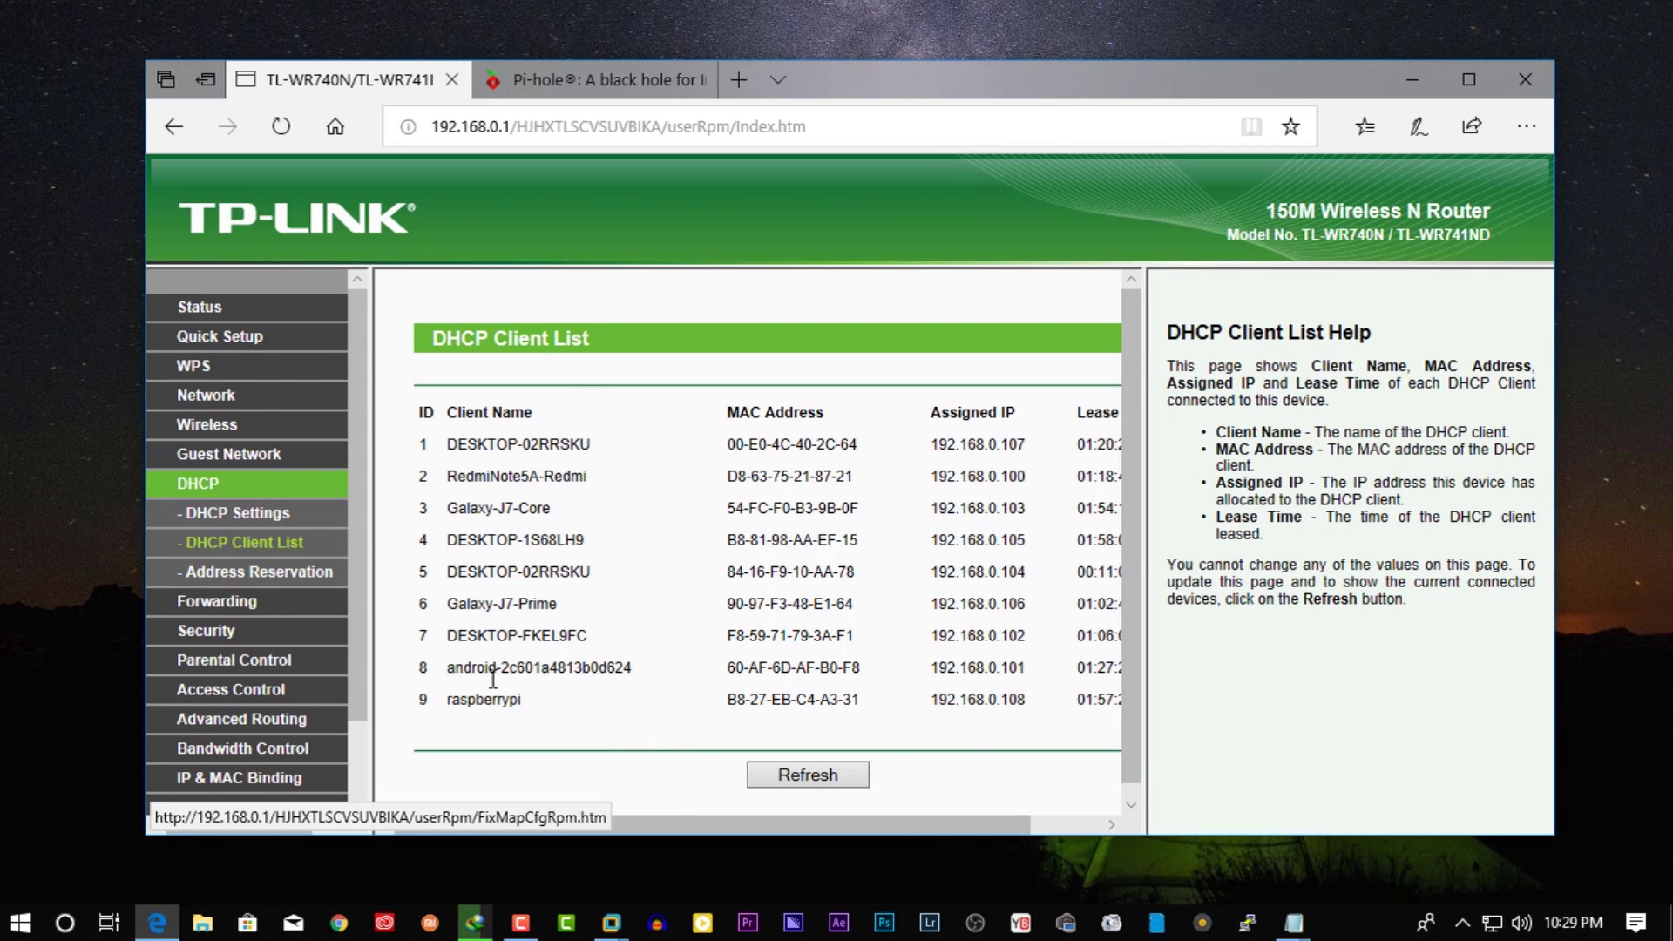
Check the raspberrypi client's 192.168.0.108 address reservation, then minimize the browser.
drag(445, 704, 1034, 695)
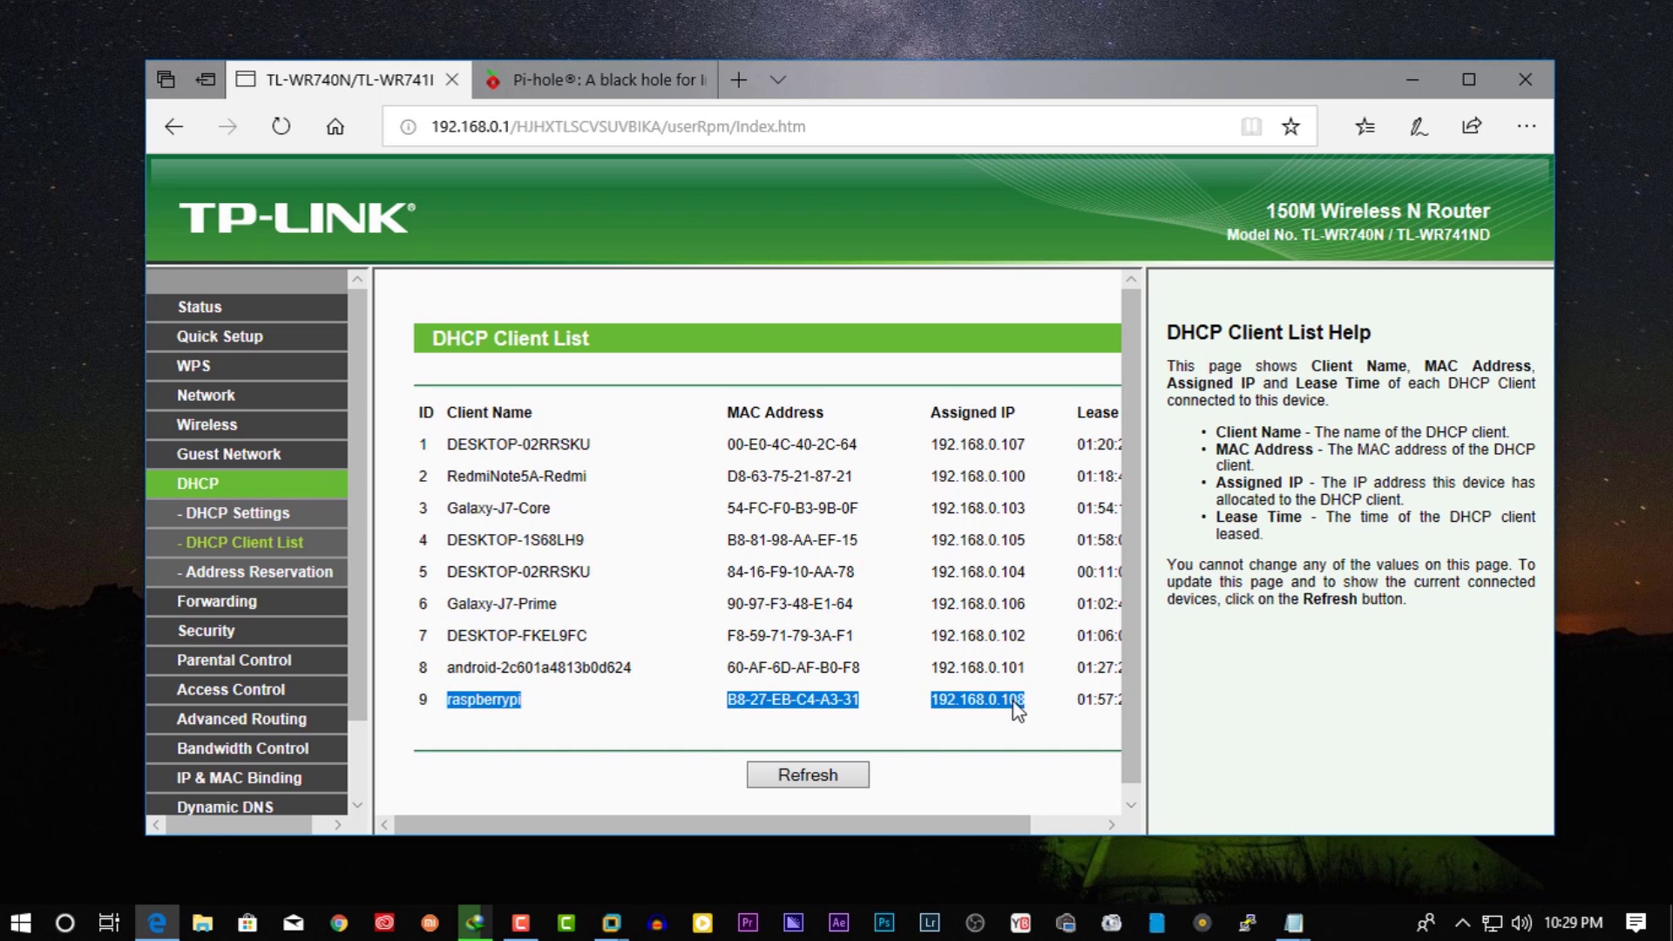
click(230, 586)
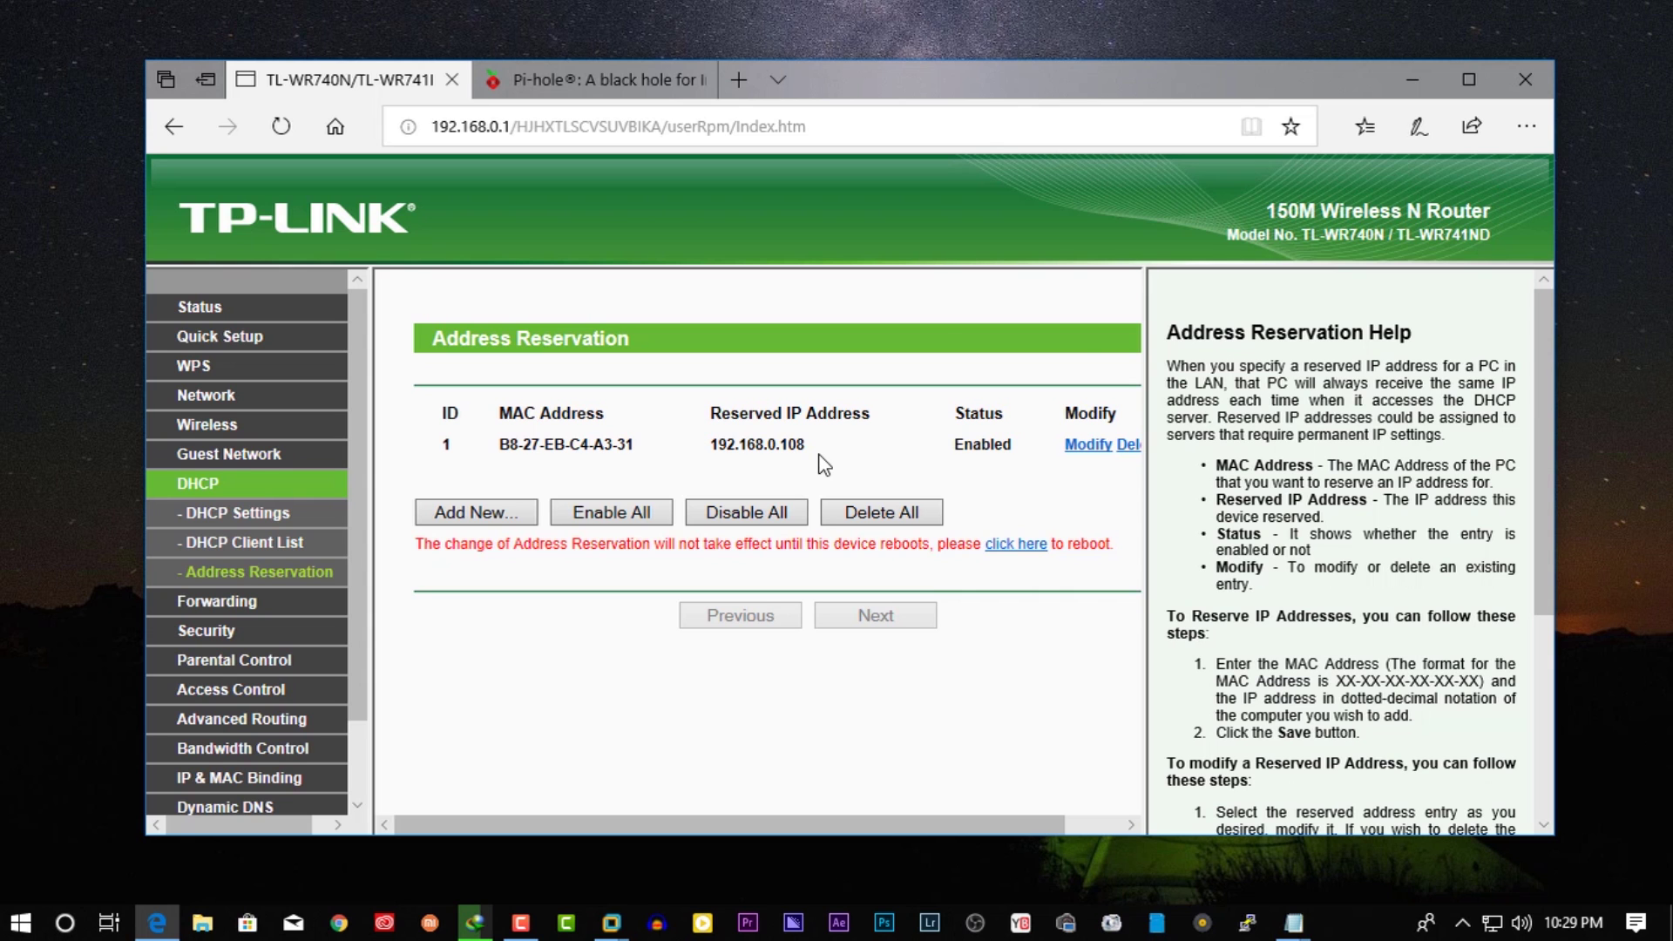
click(1404, 89)
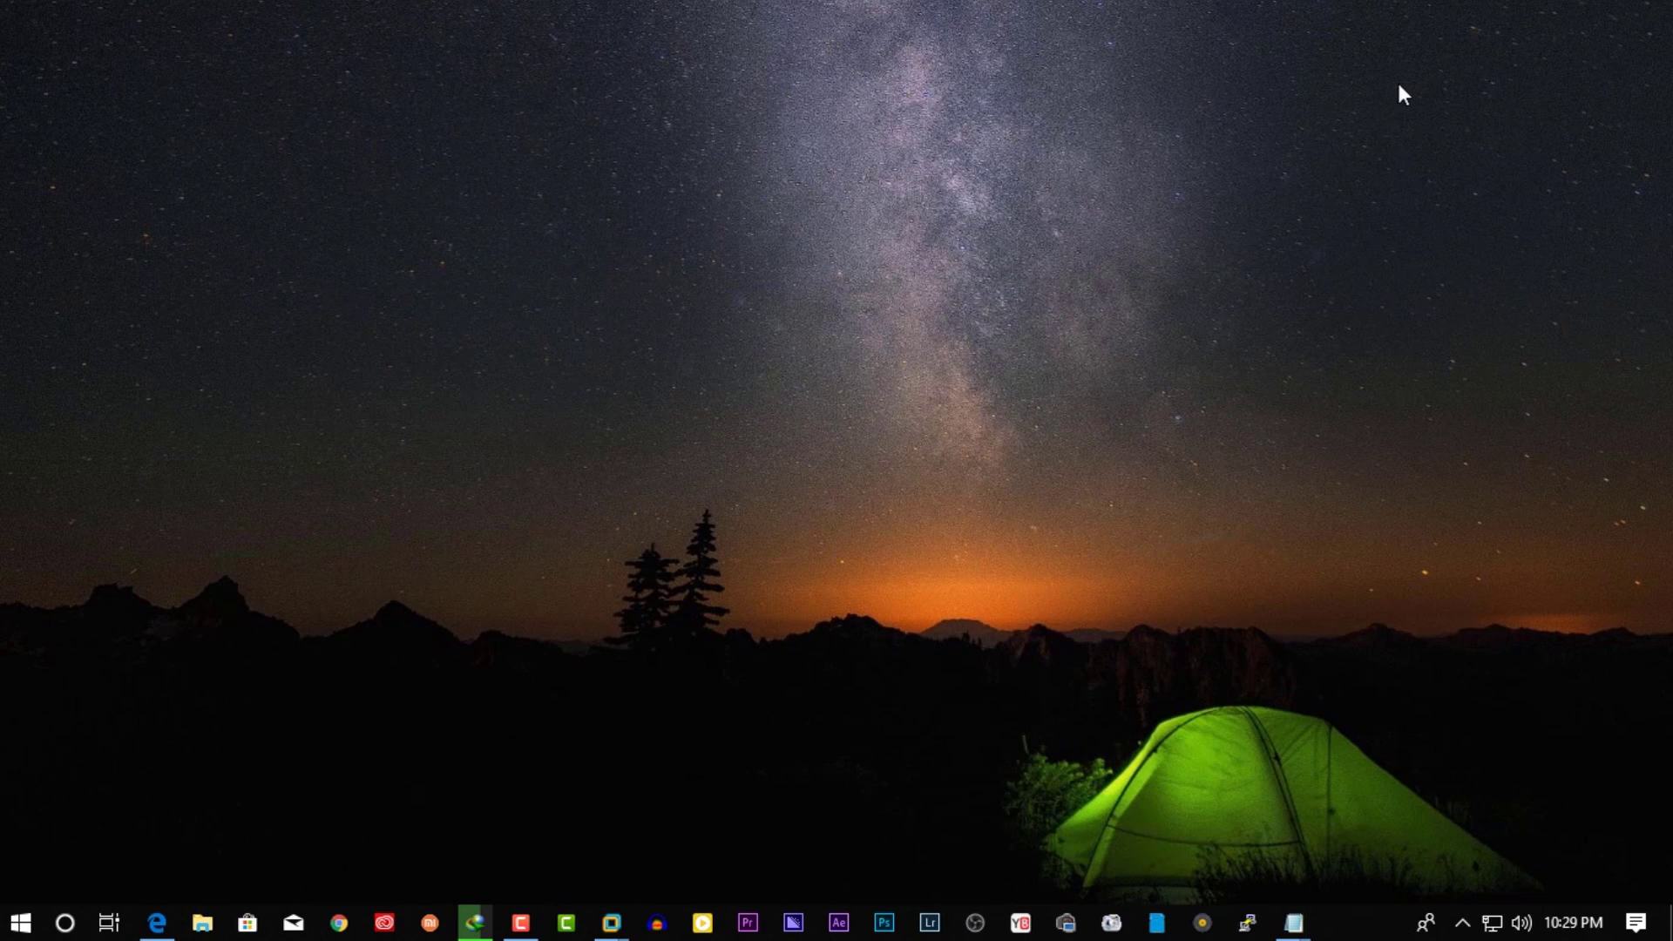
Open an SSH session to 192.168.0.108 in PuTTY and log in as pi.
click(1249, 924)
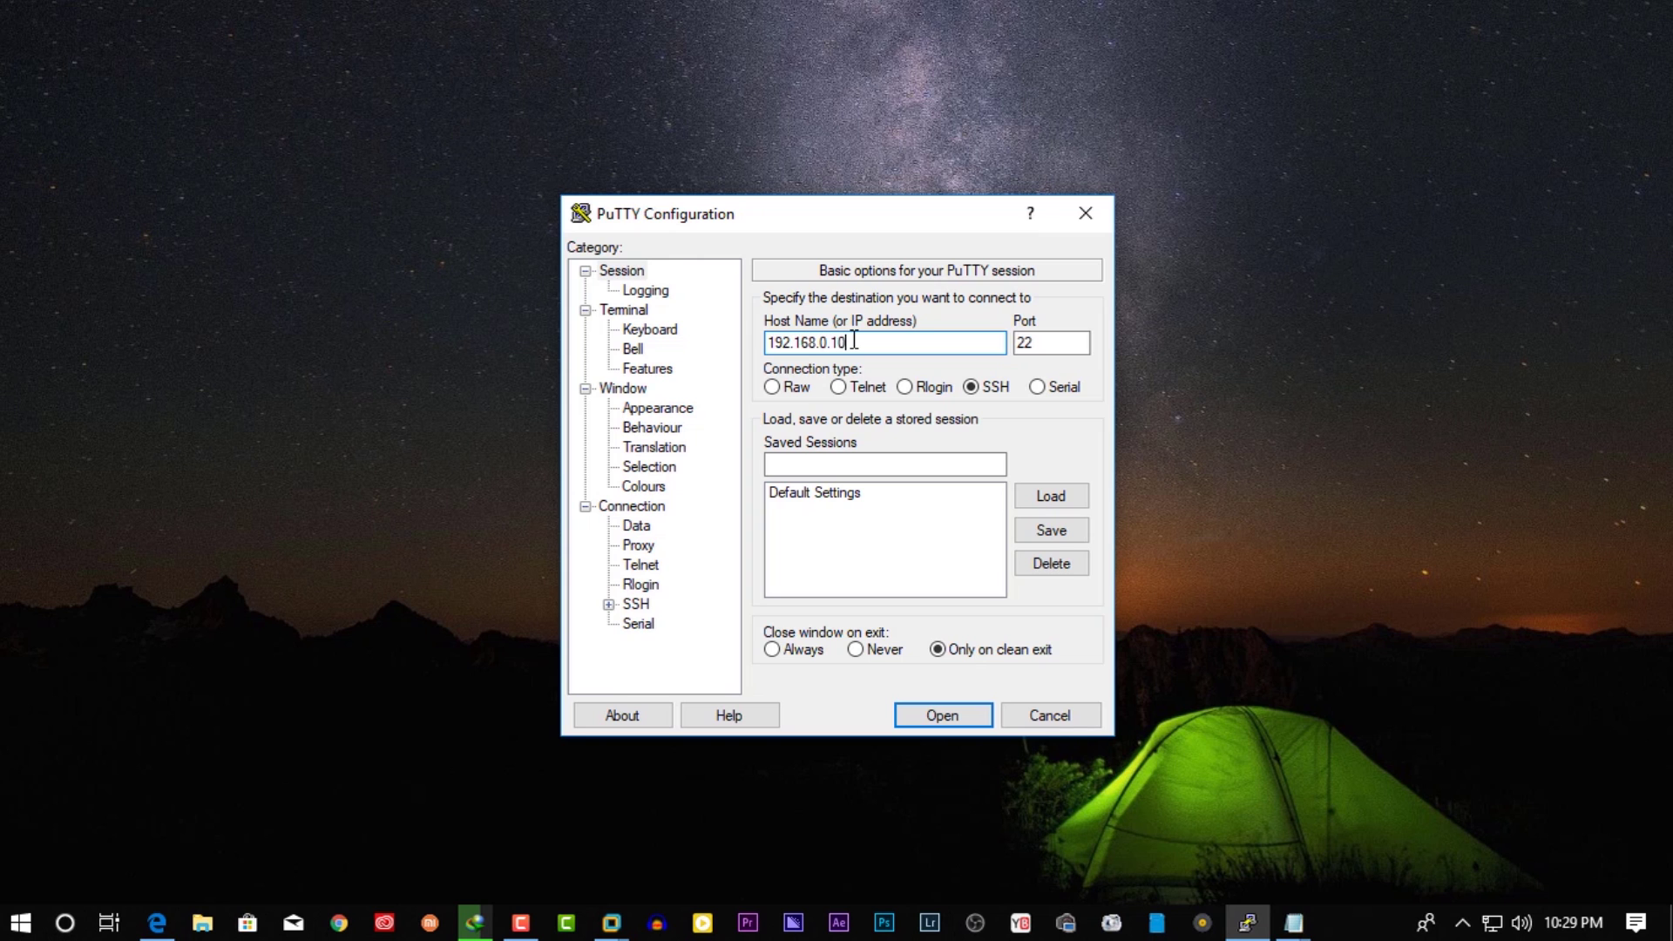
key(Return)
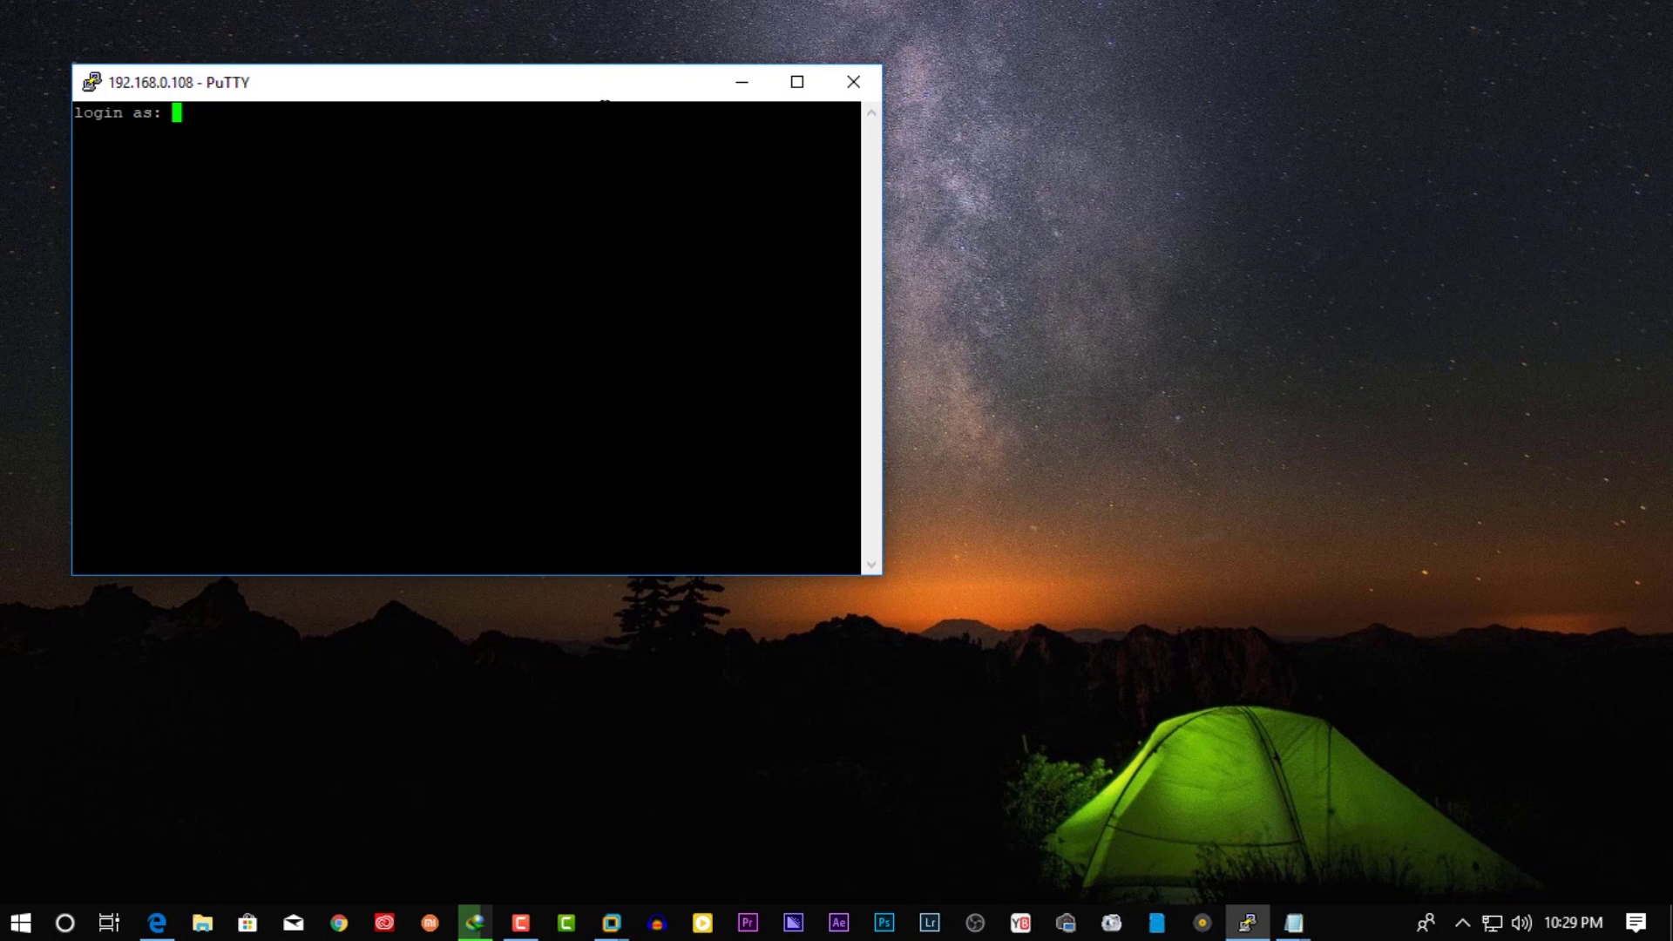
drag(585, 103, 978, 200)
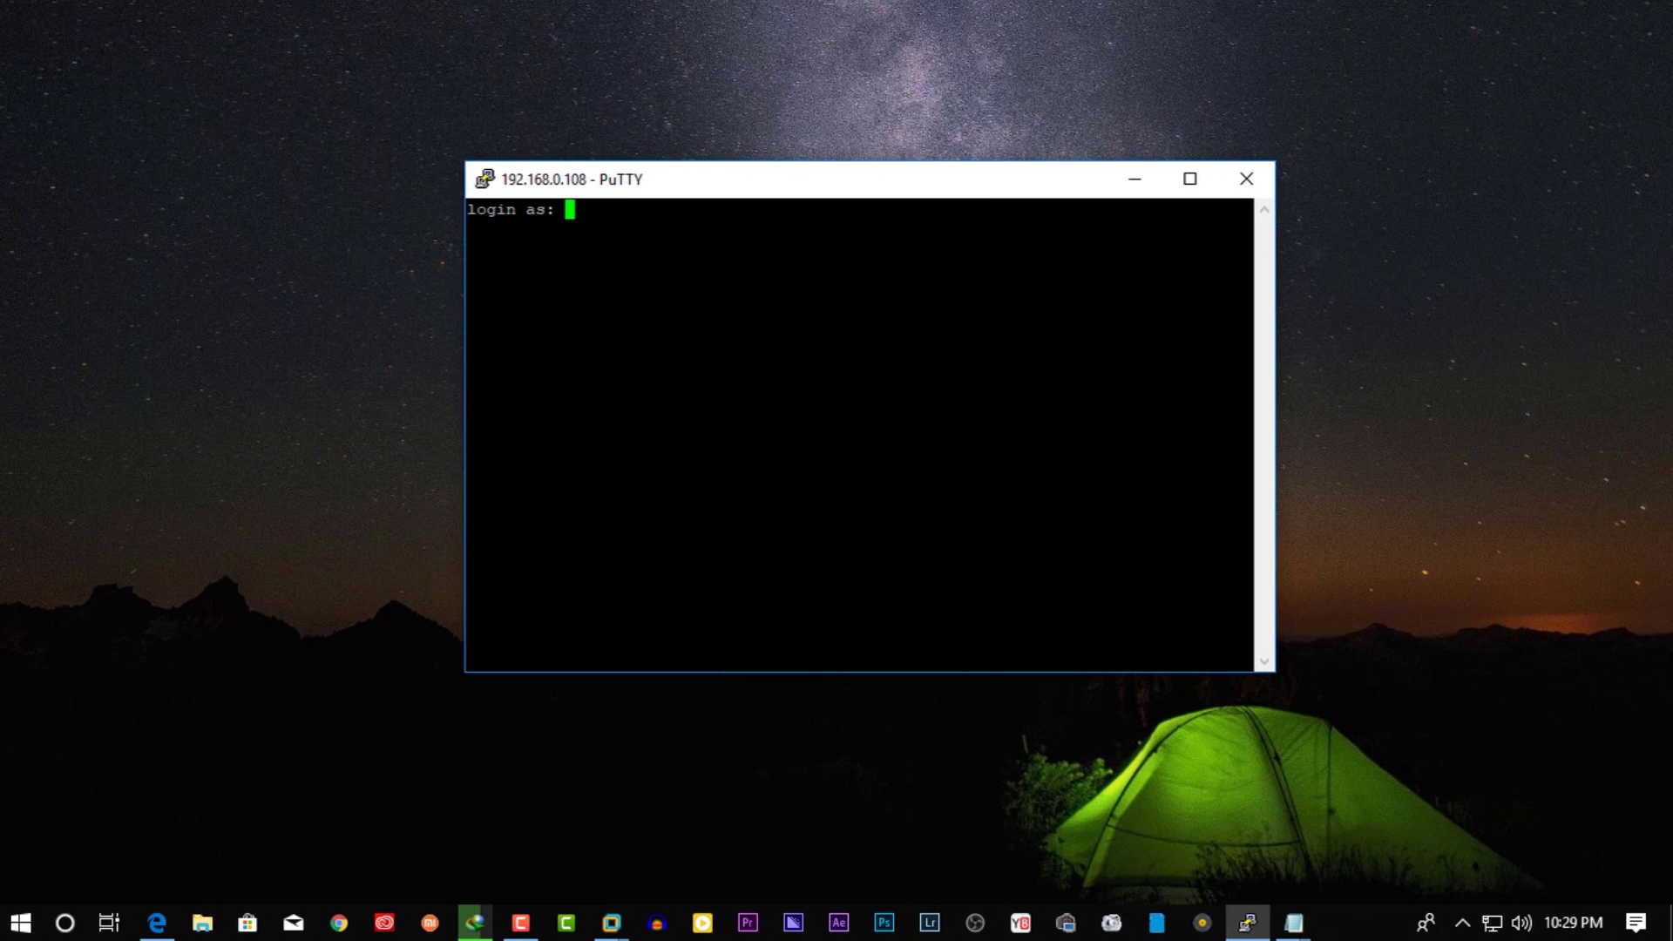
text(pi)
key(Return)
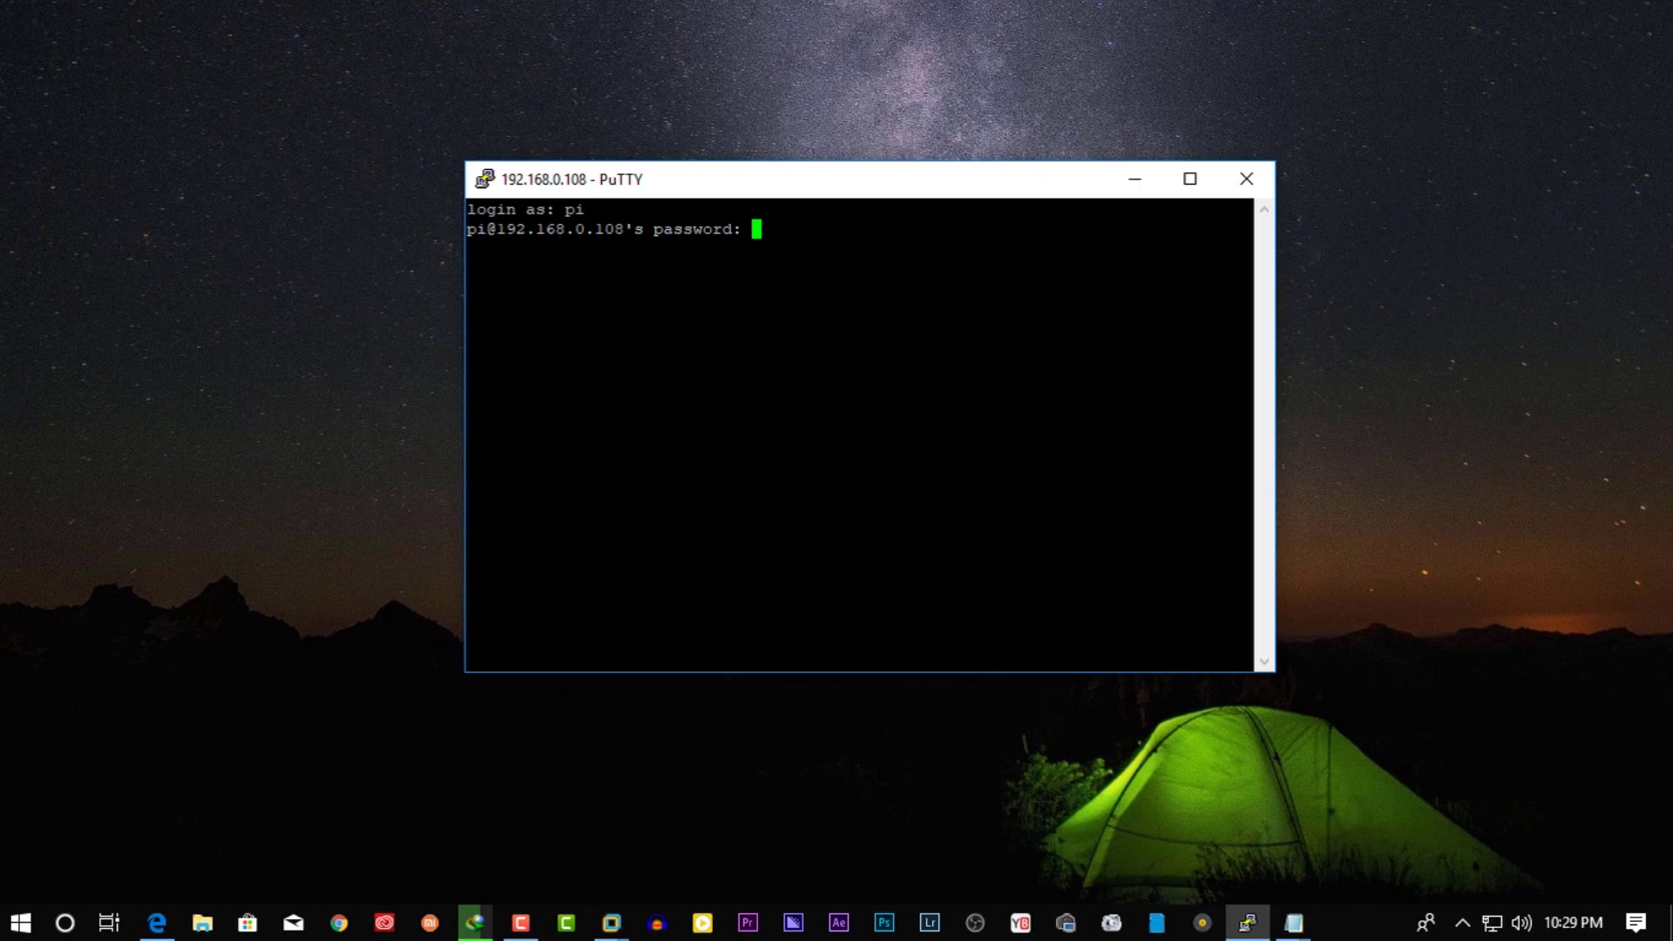
key(Return)
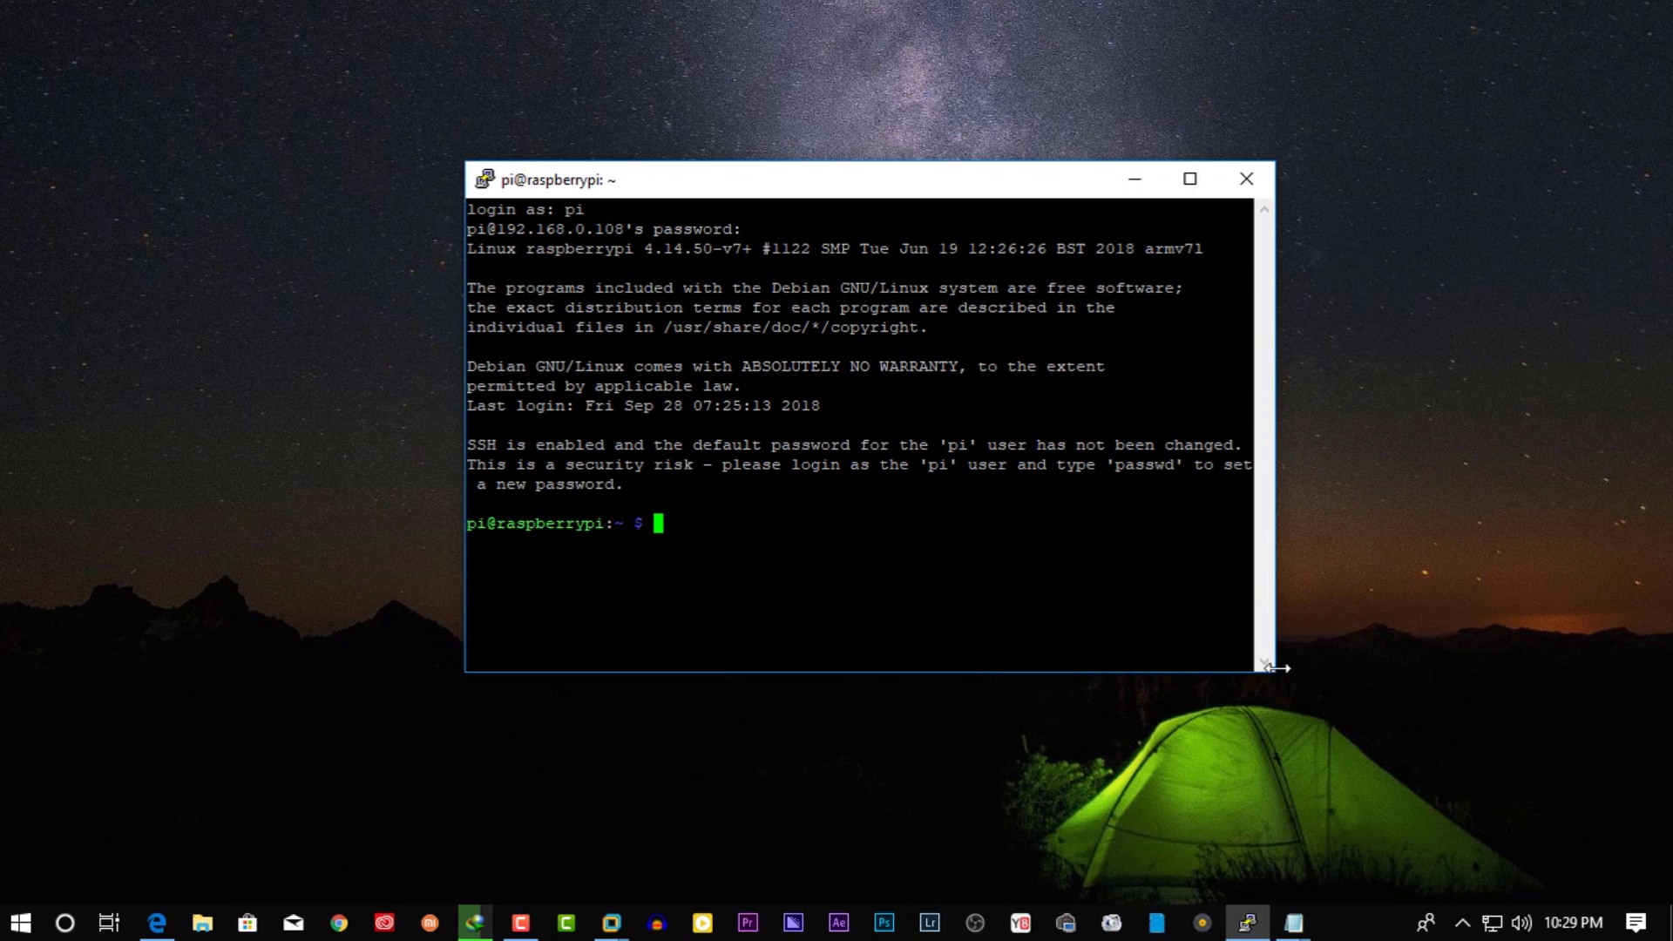
Enlarge the terminal window, become root with sudo su, and clear the screen.
drag(1274, 668, 1532, 672)
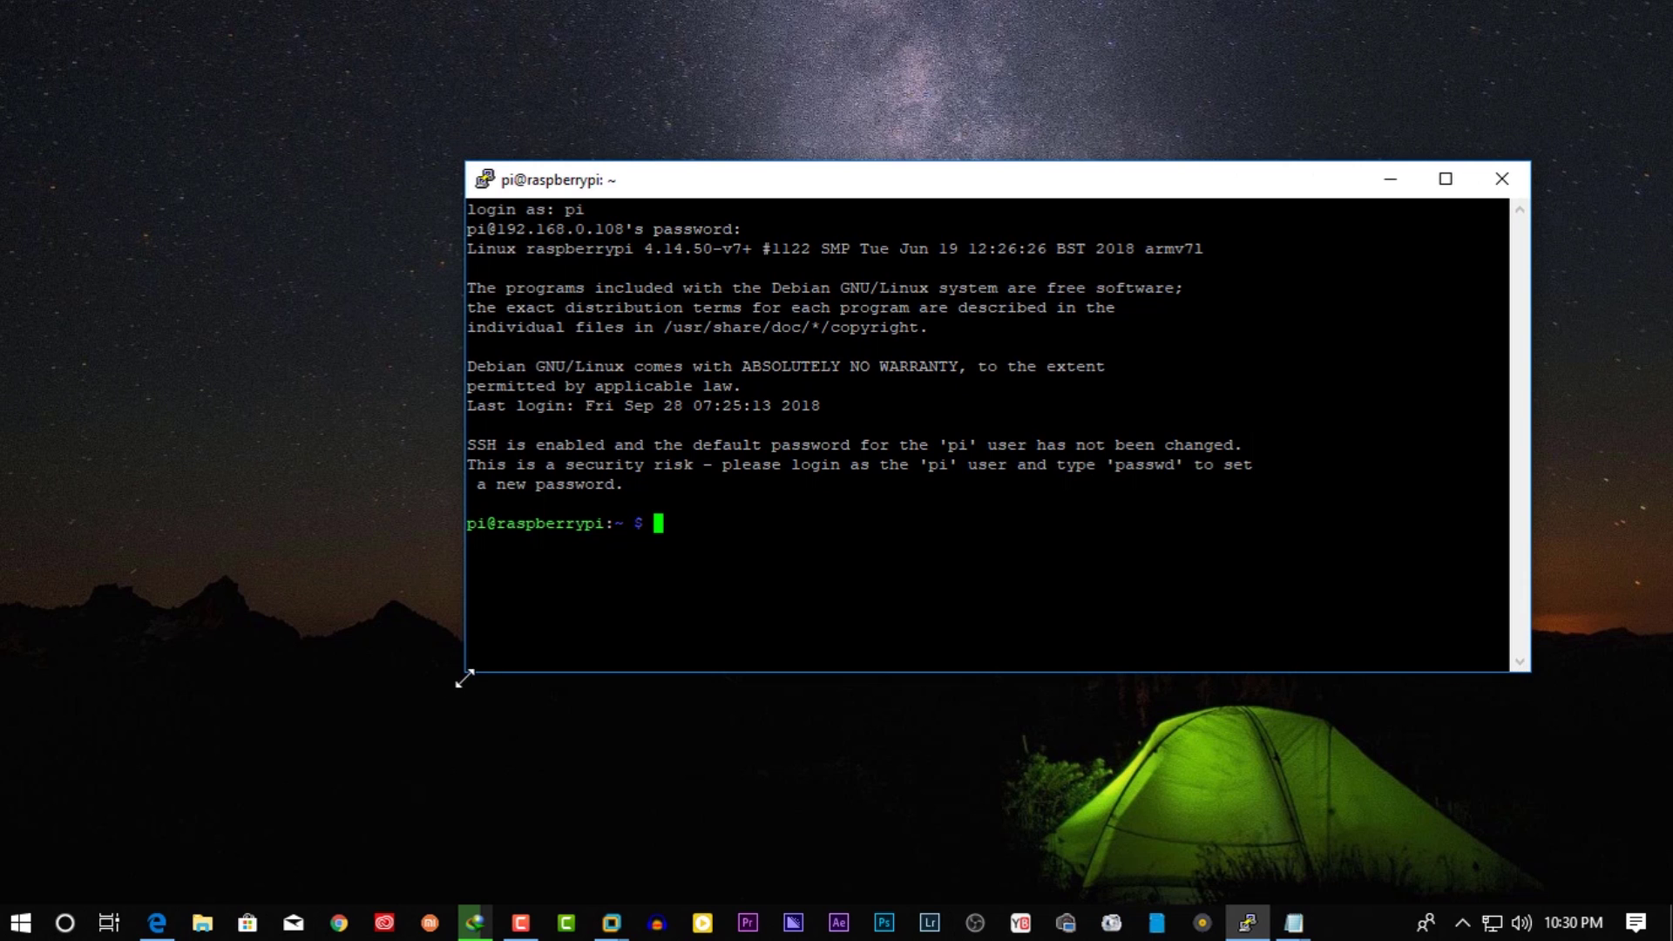
drag(464, 673, 203, 808)
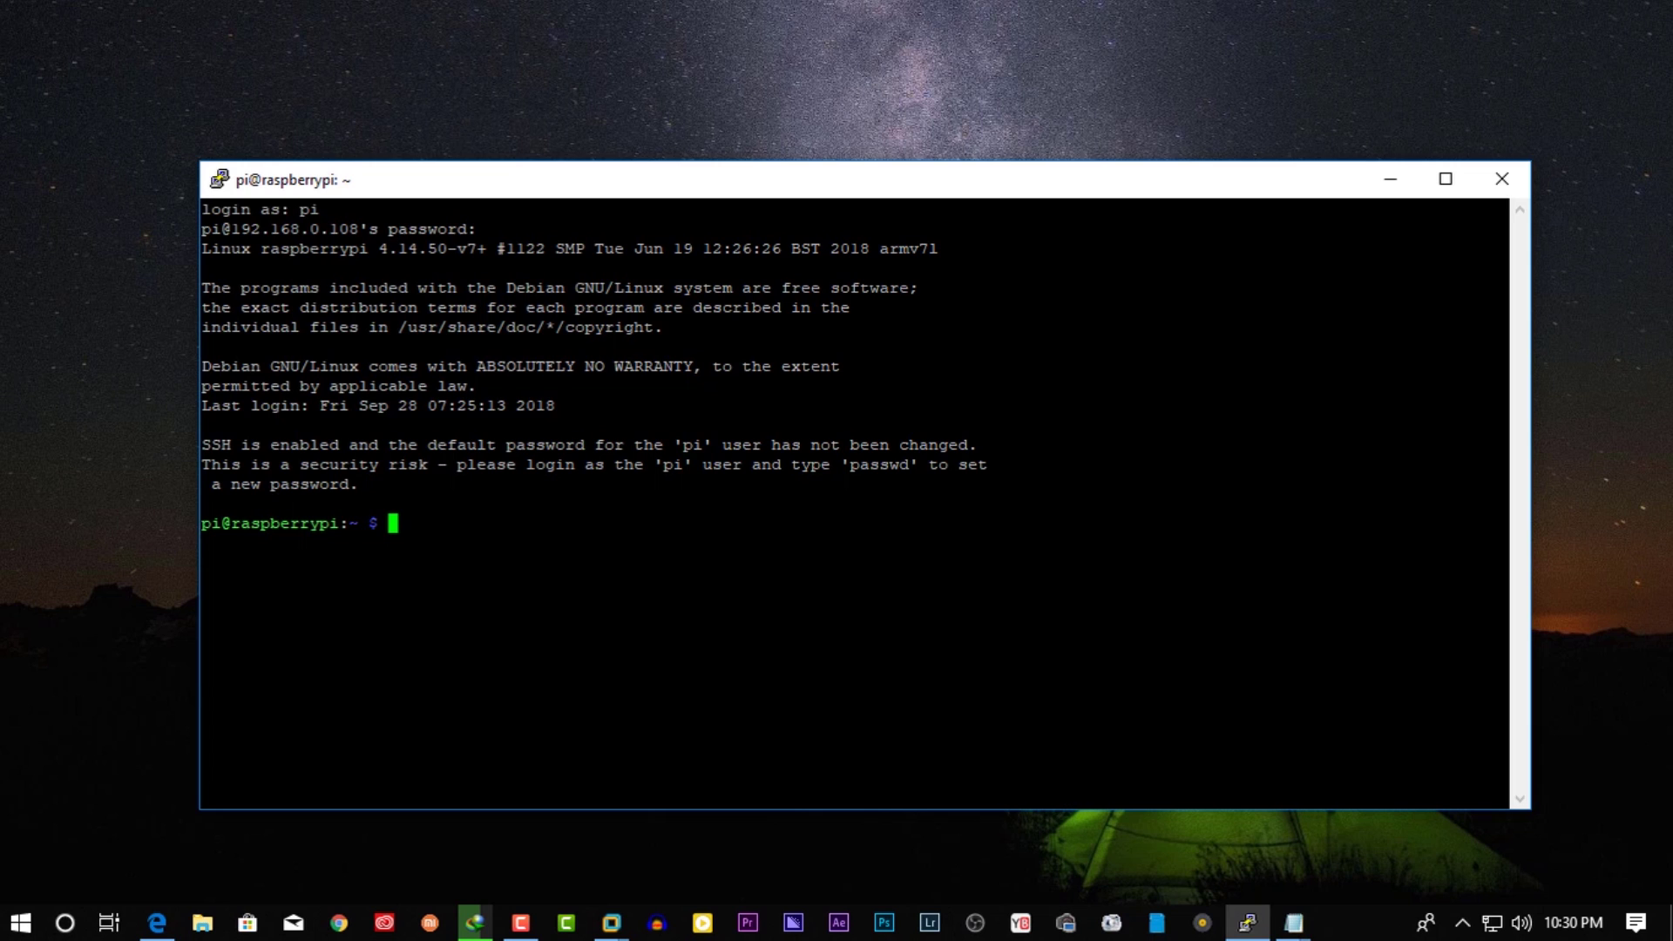
drag(730, 192, 741, 149)
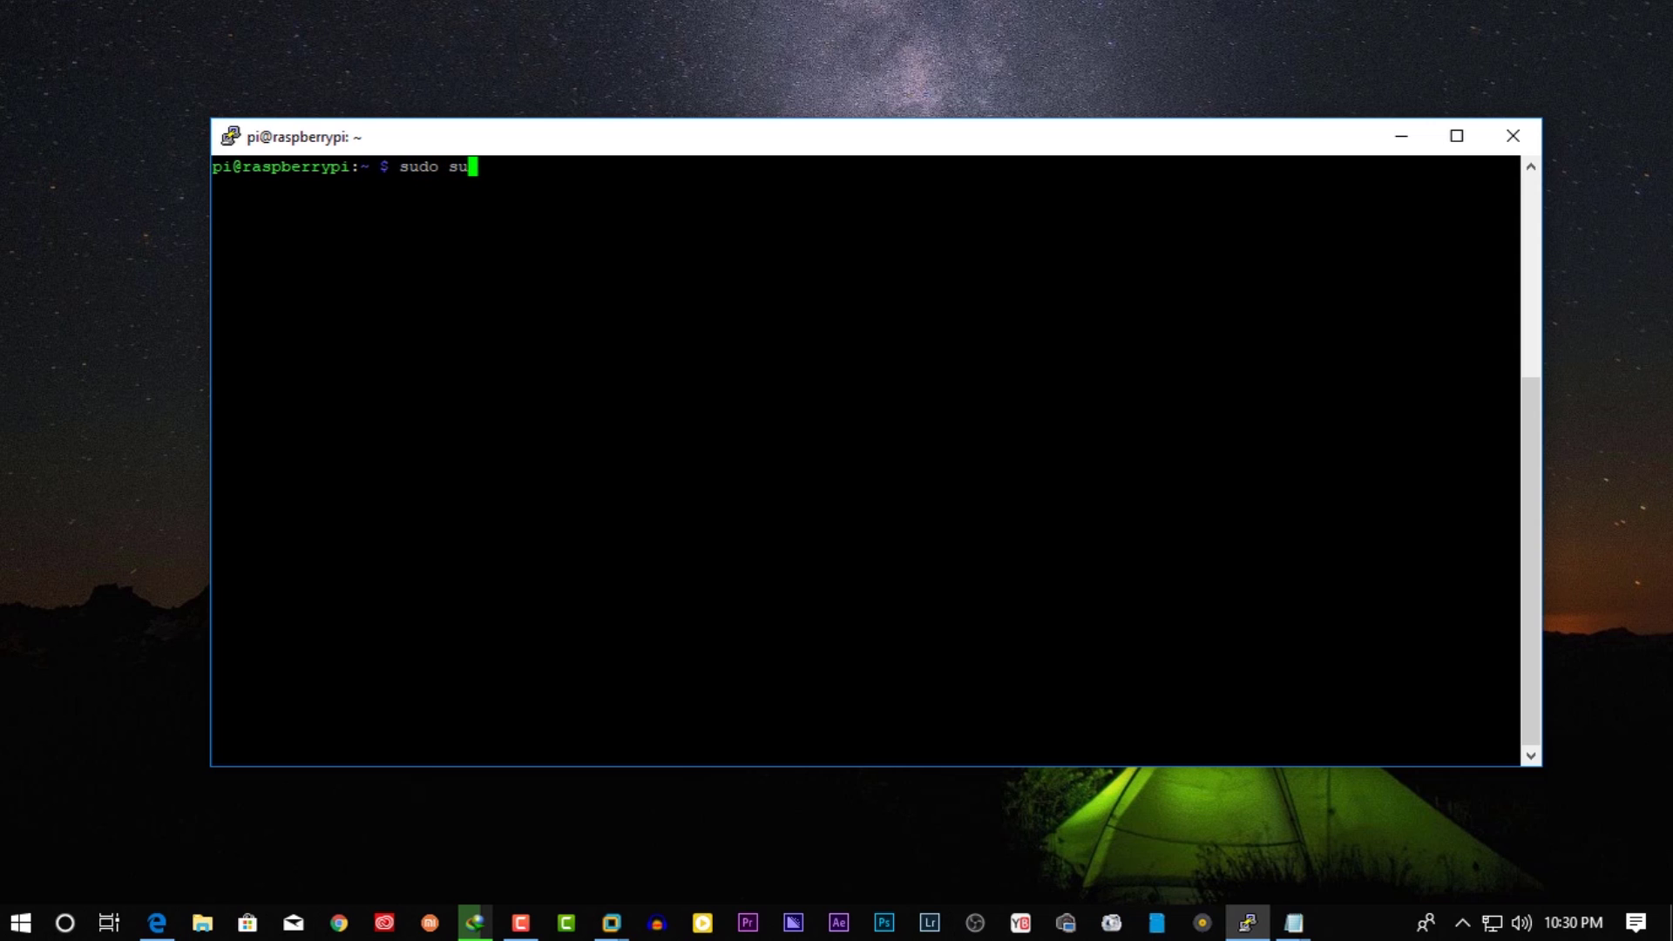
key(Return)
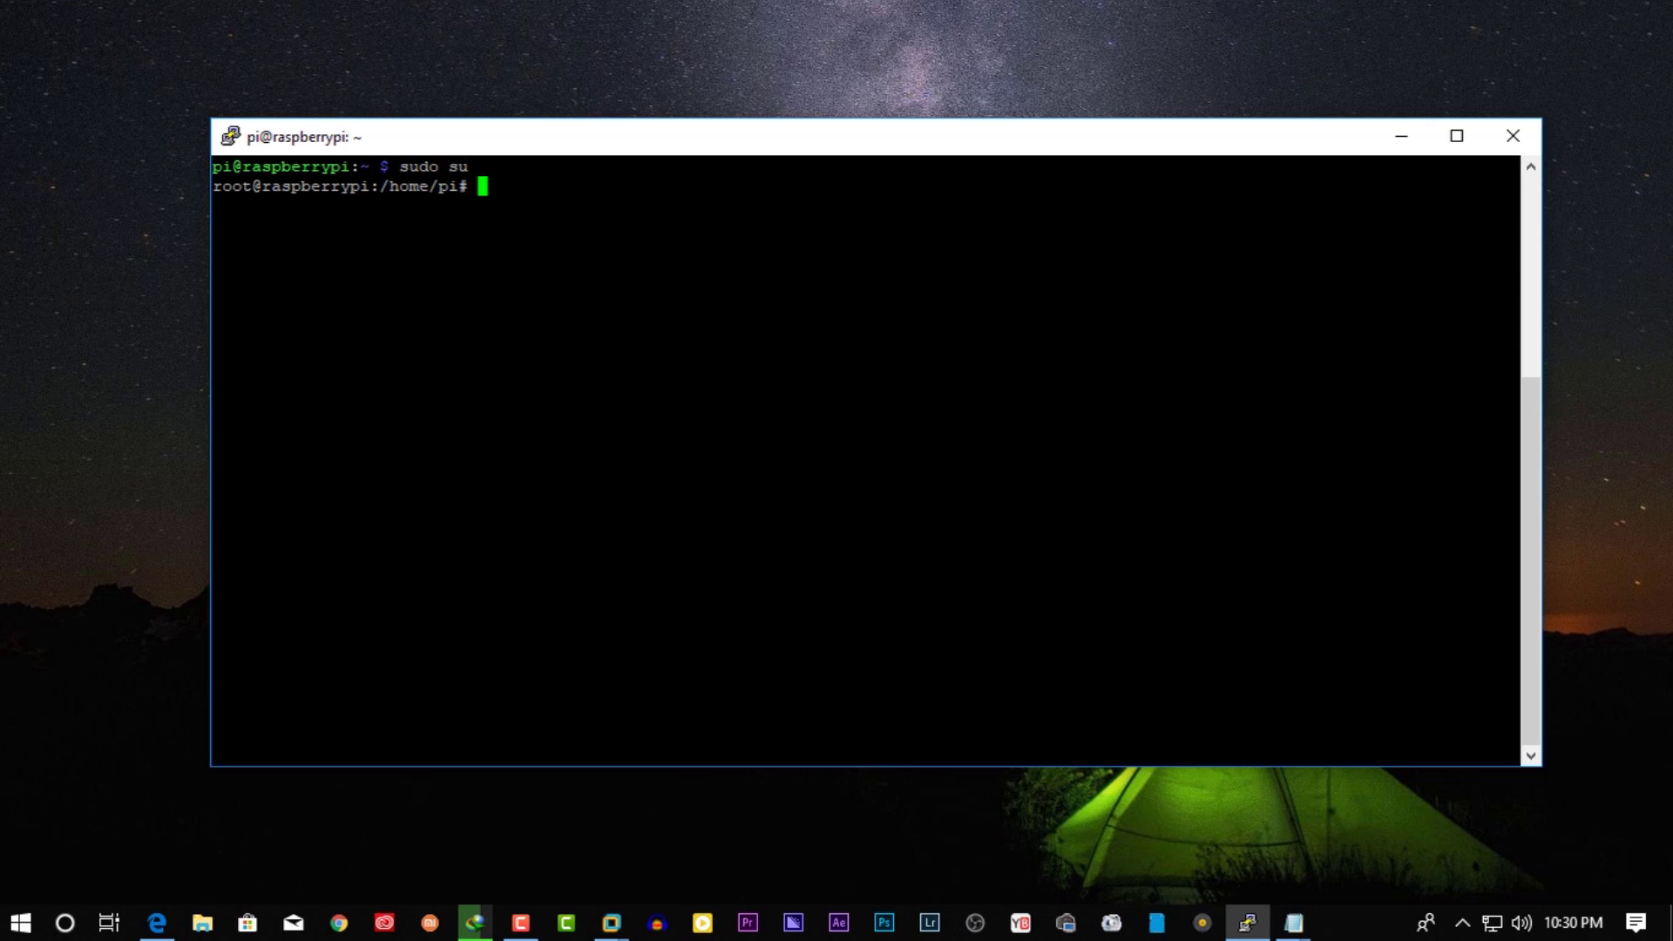
text(clear)
key(Return)
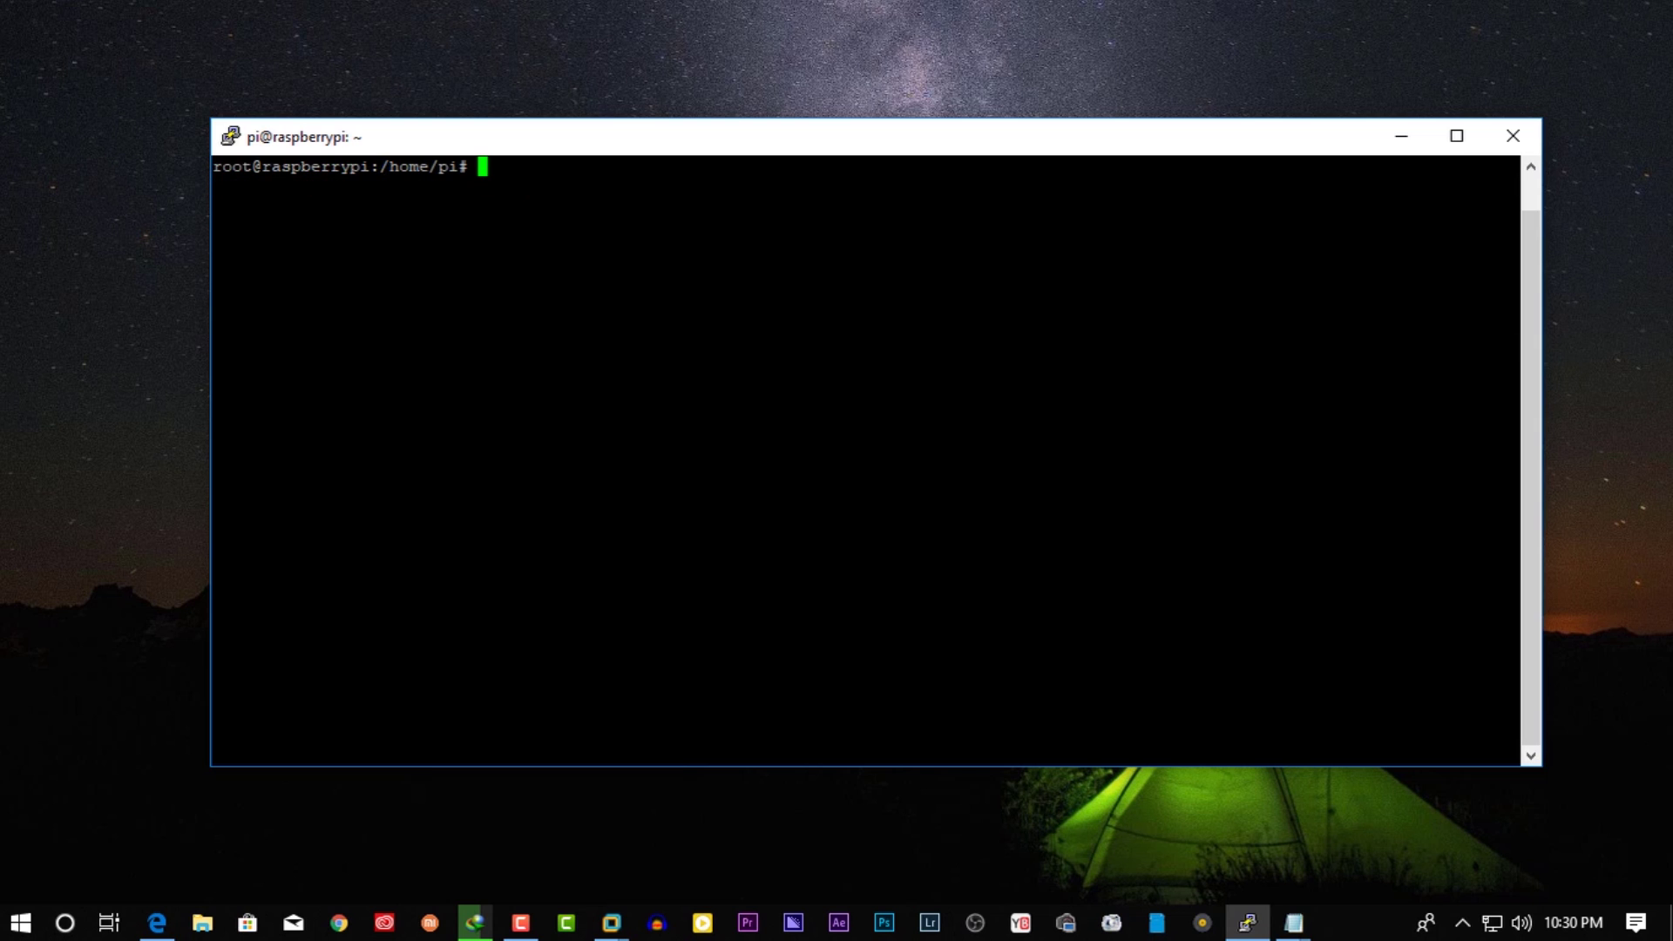
click(157, 923)
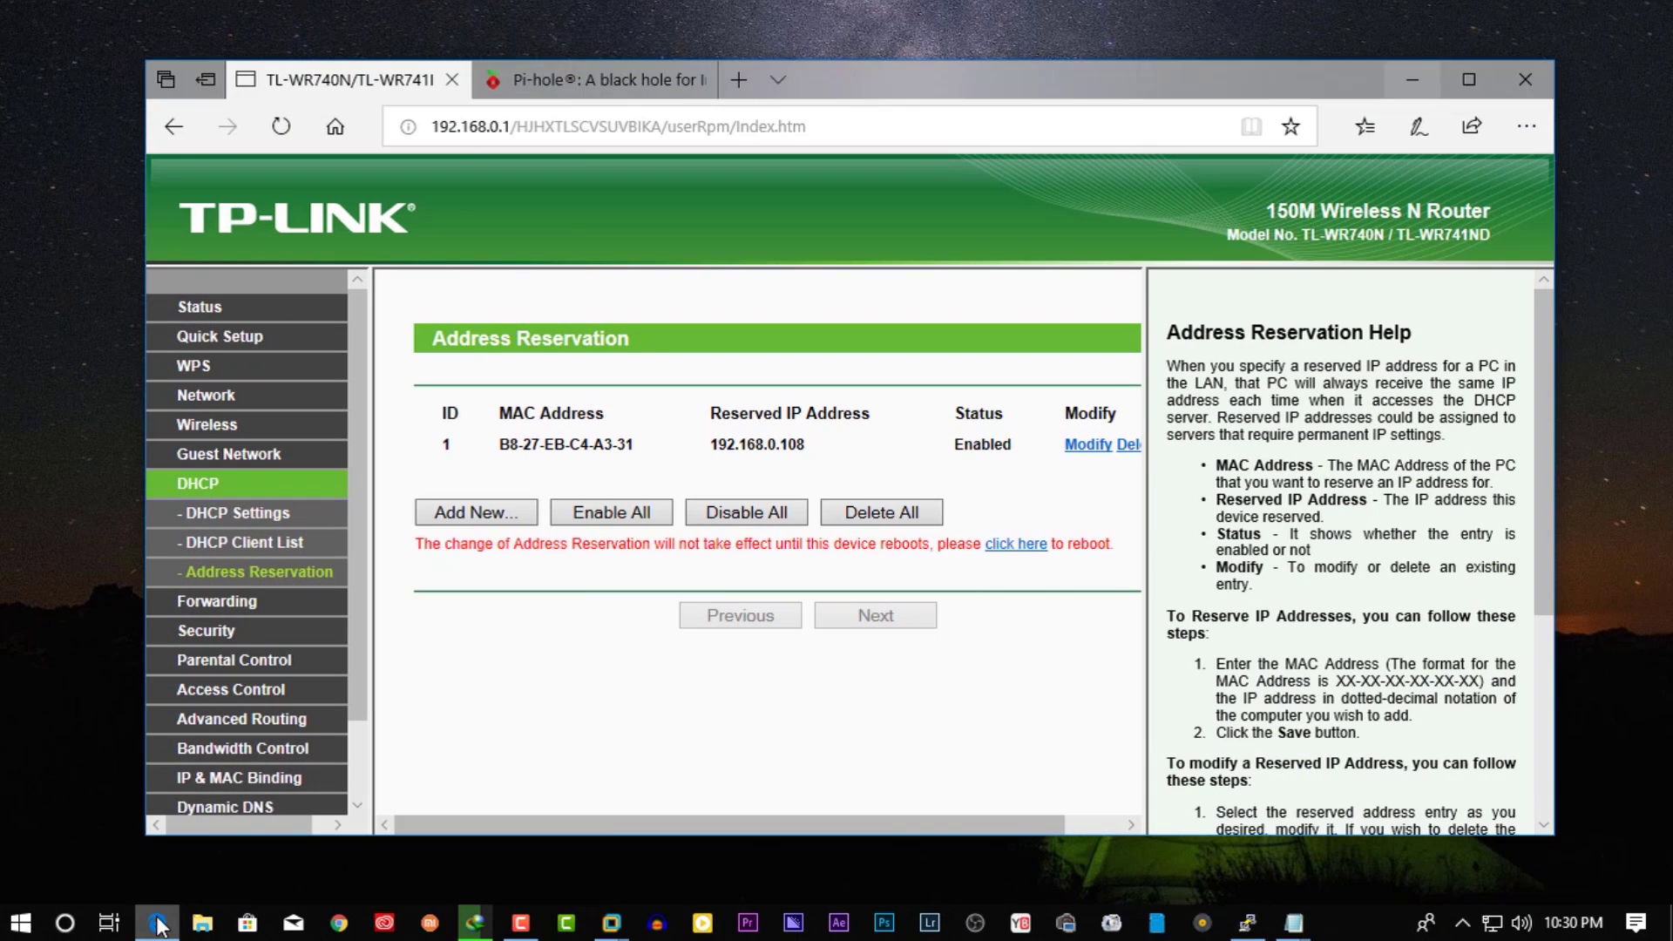
click(577, 80)
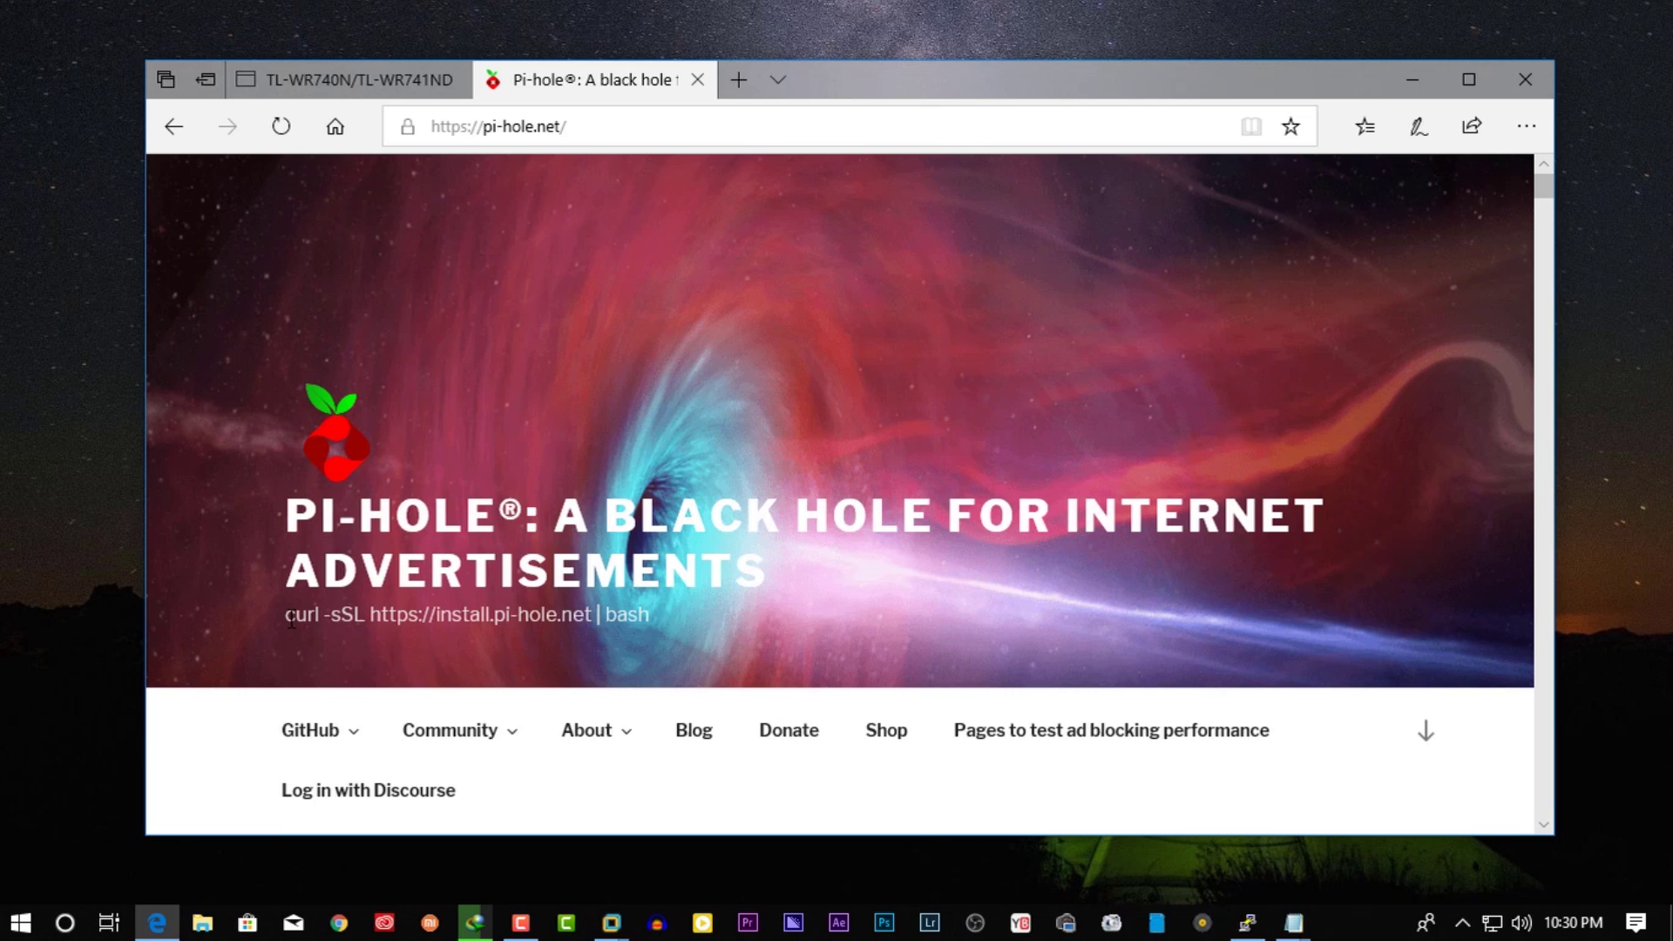
drag(291, 620, 621, 626)
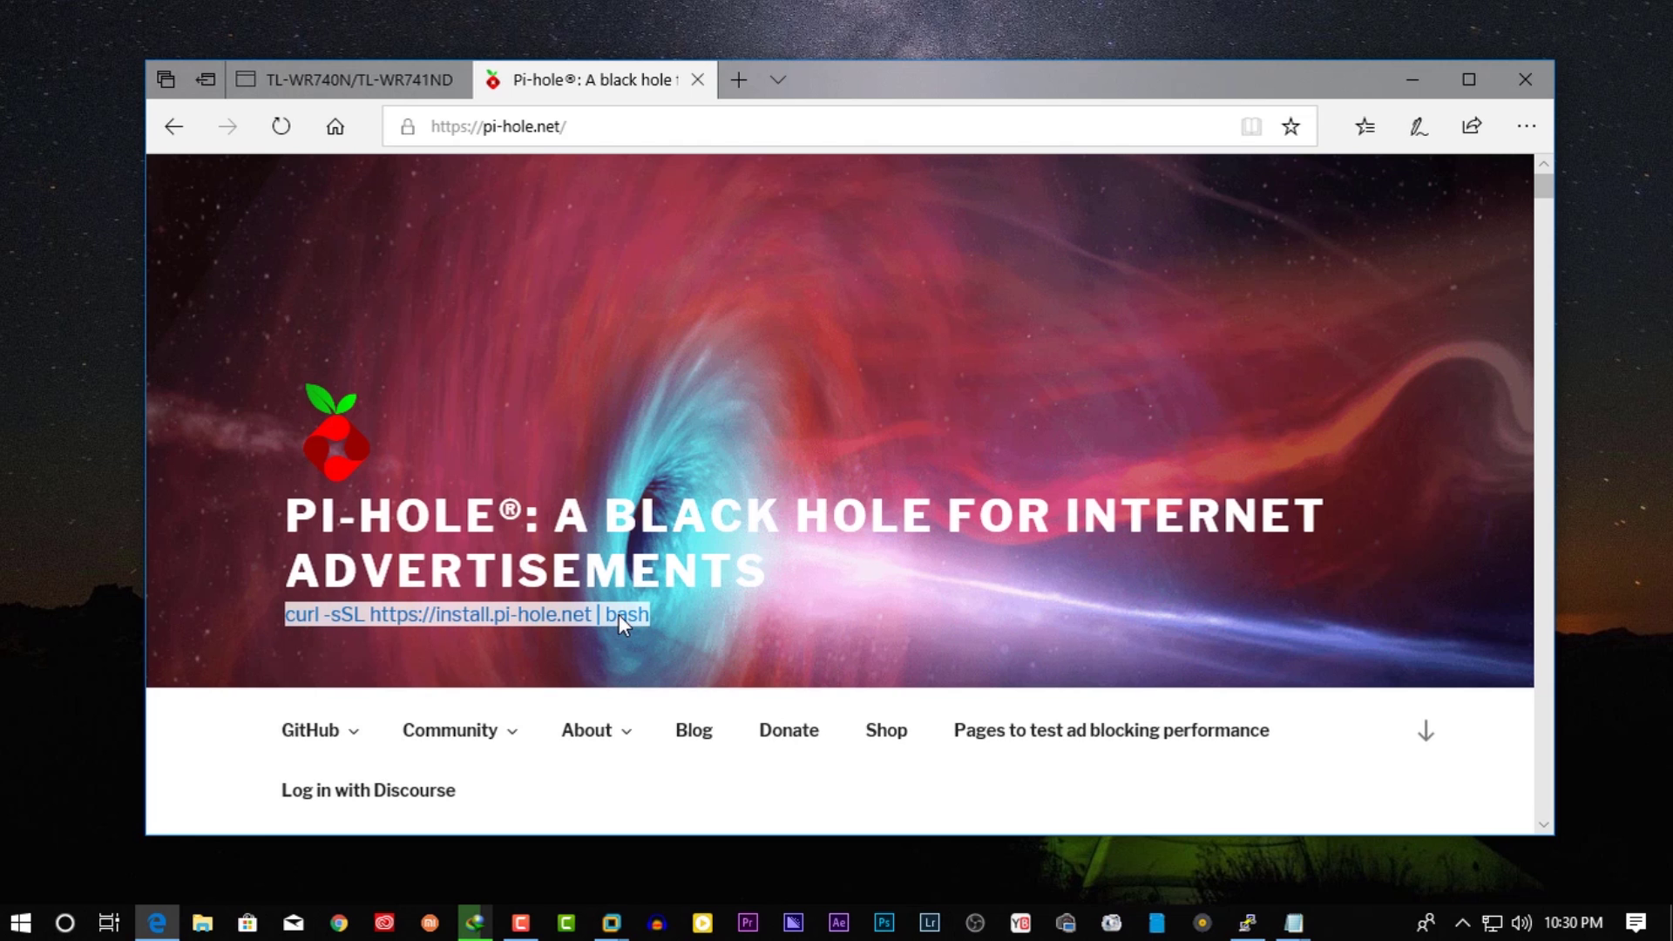
right_click(621, 626)
click(659, 810)
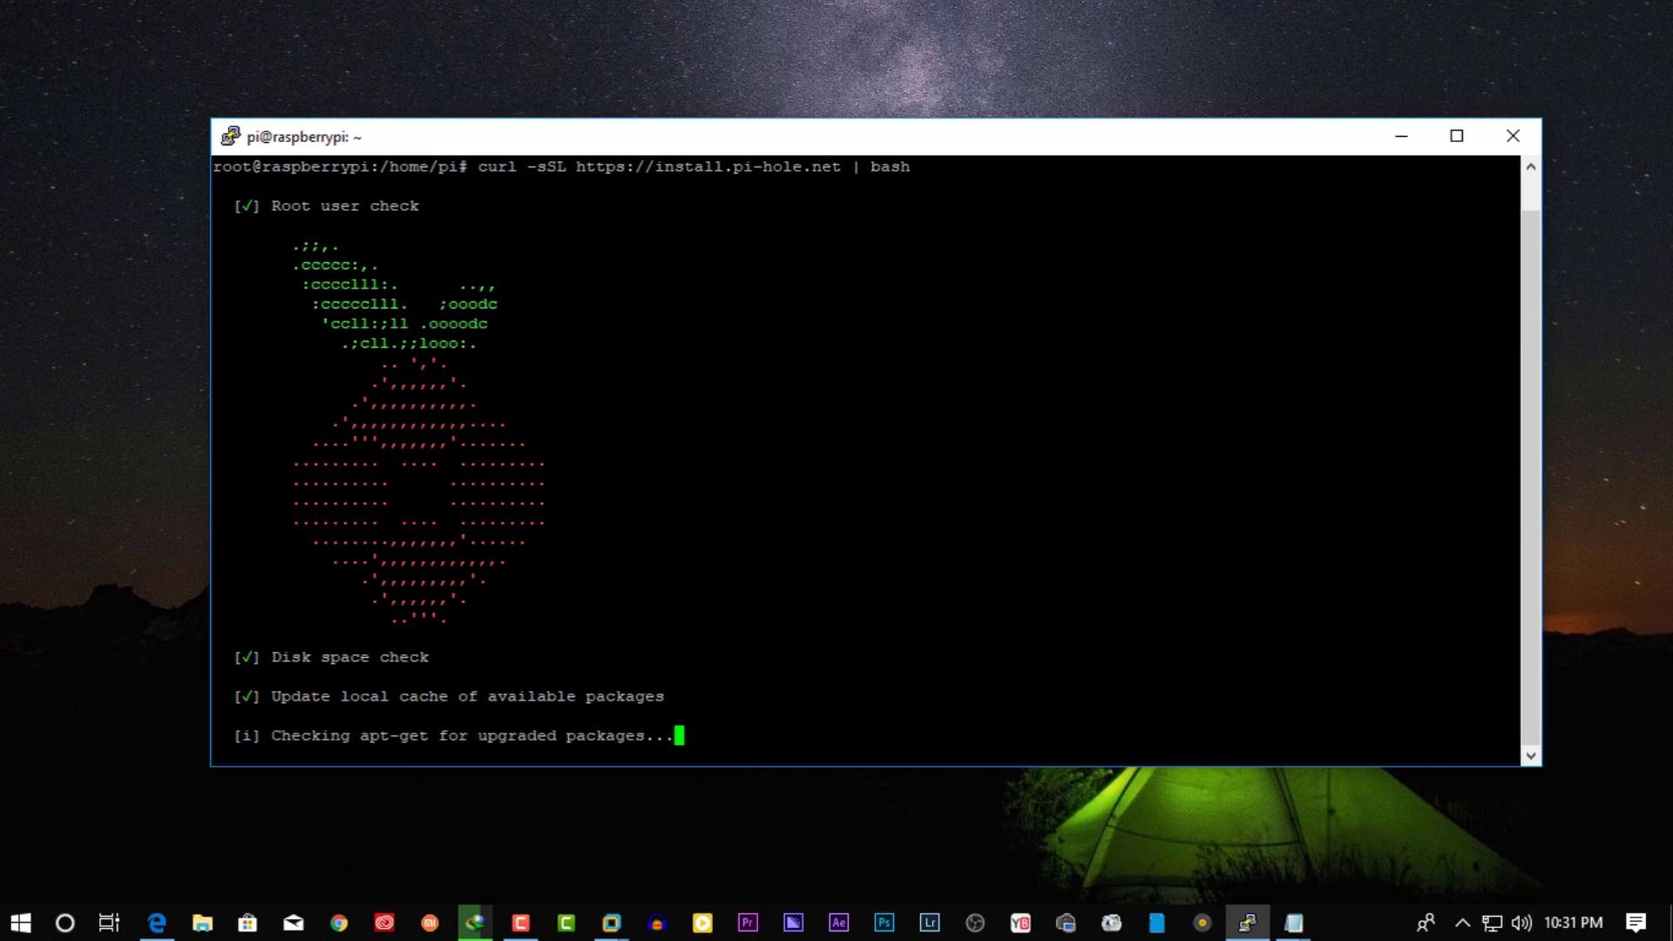
Get past the installer's intro notices and select wlan0 as the network interface.
key(Return)
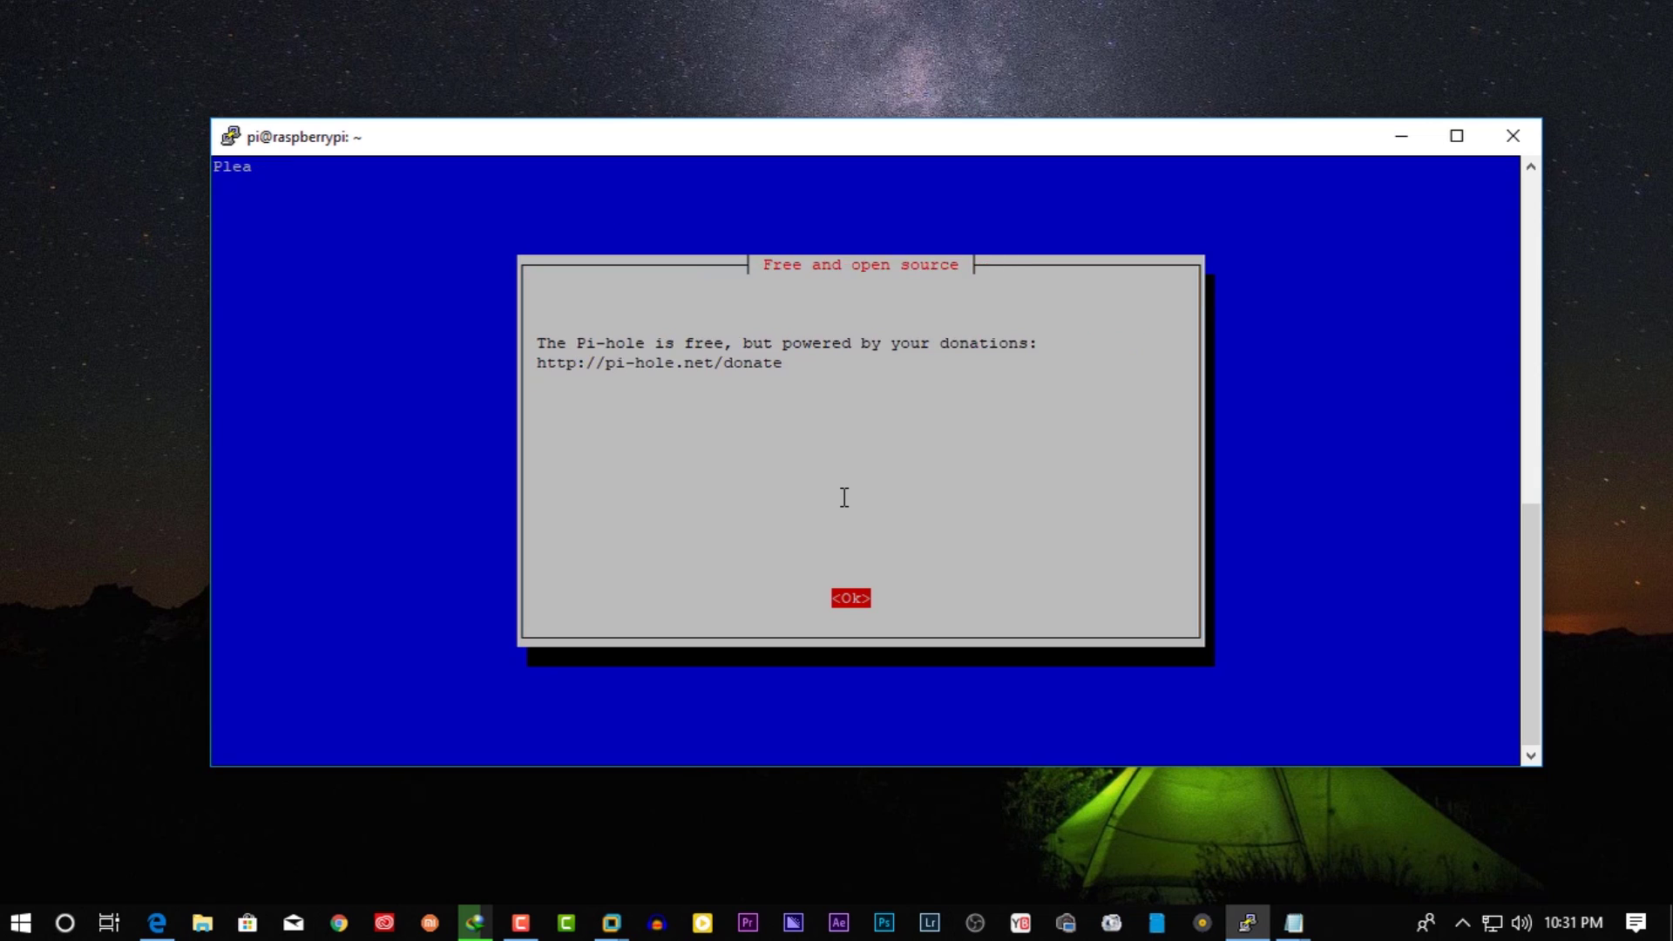
key(Return)
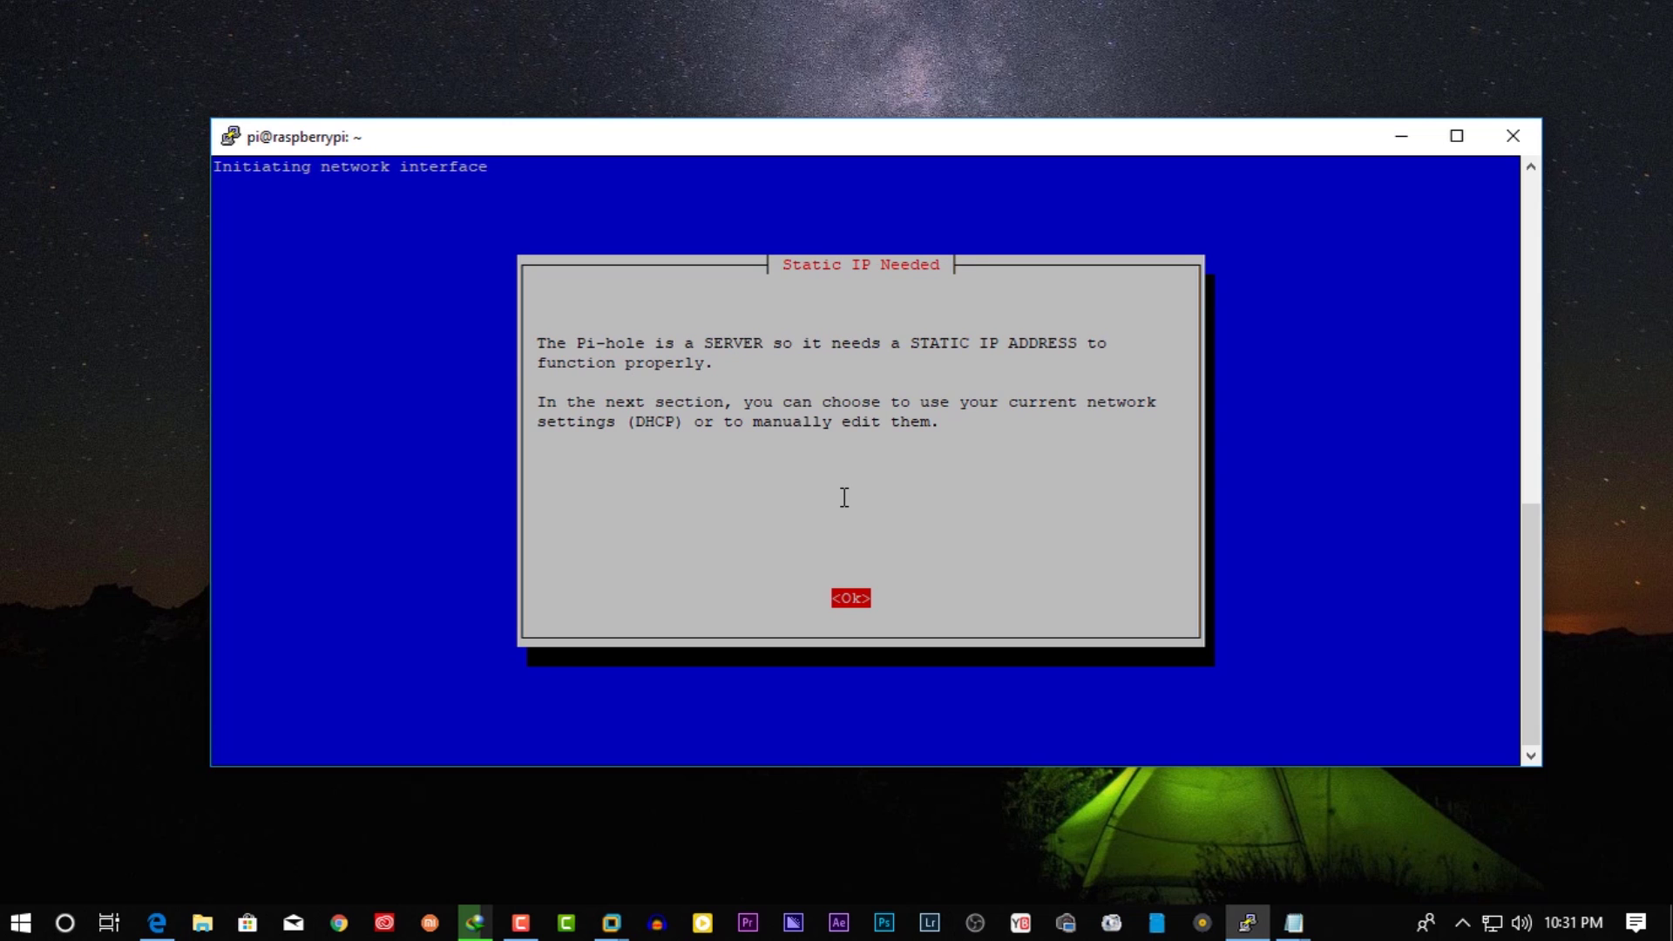
key(Return)
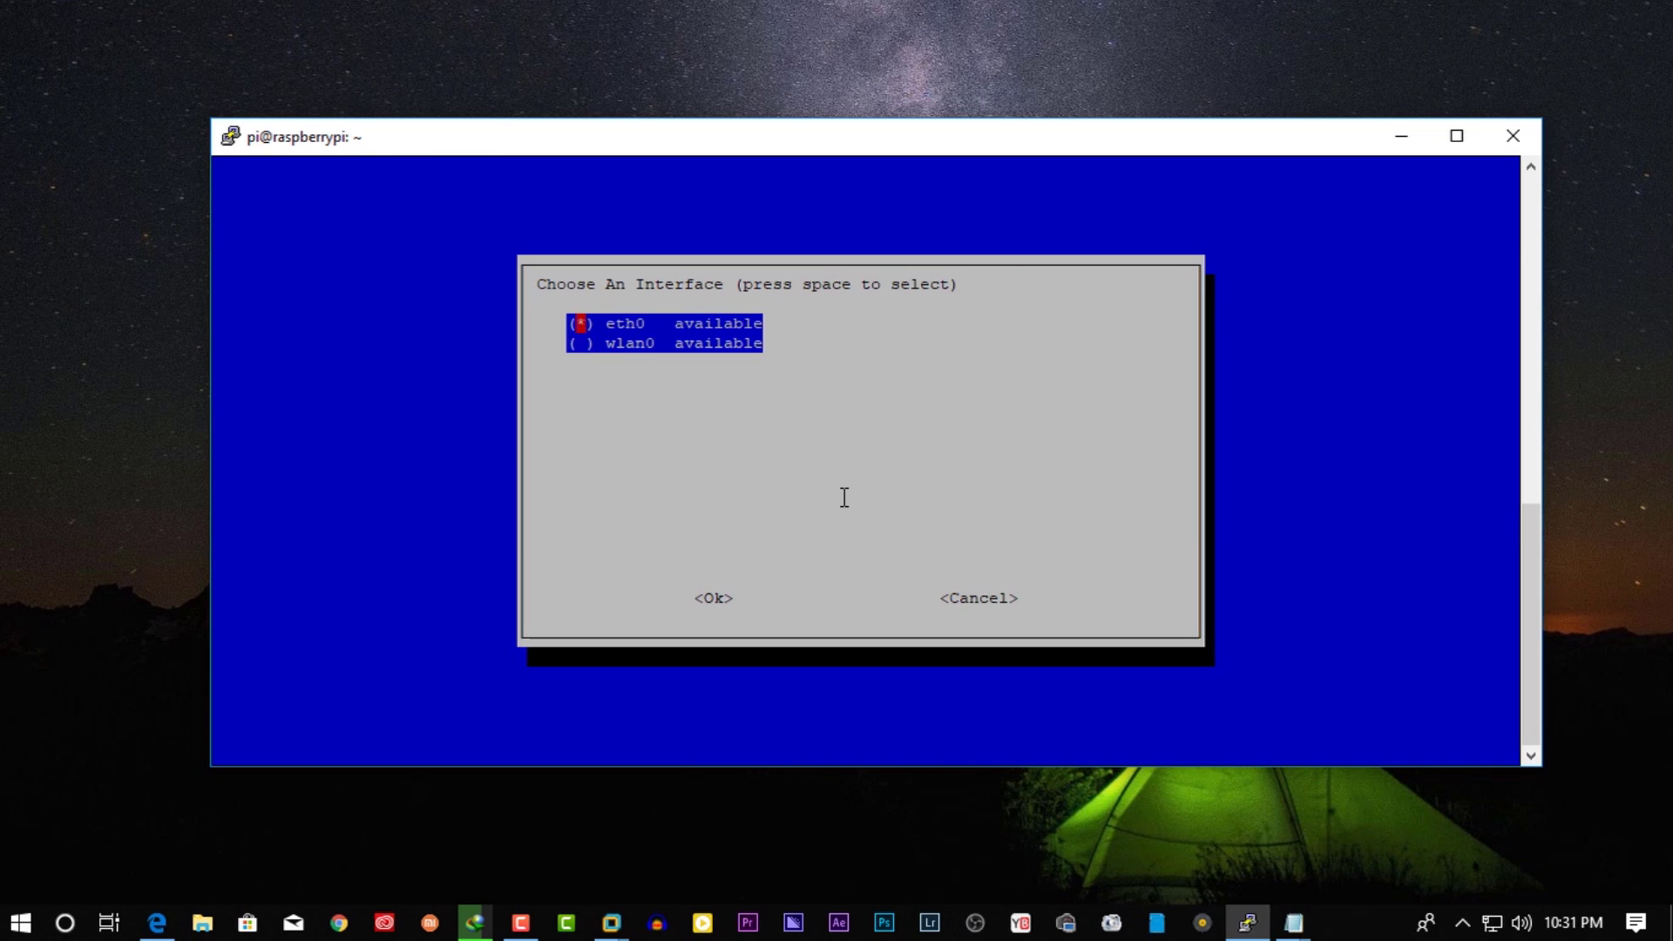
key(Down)
key(space)
key(Tab)
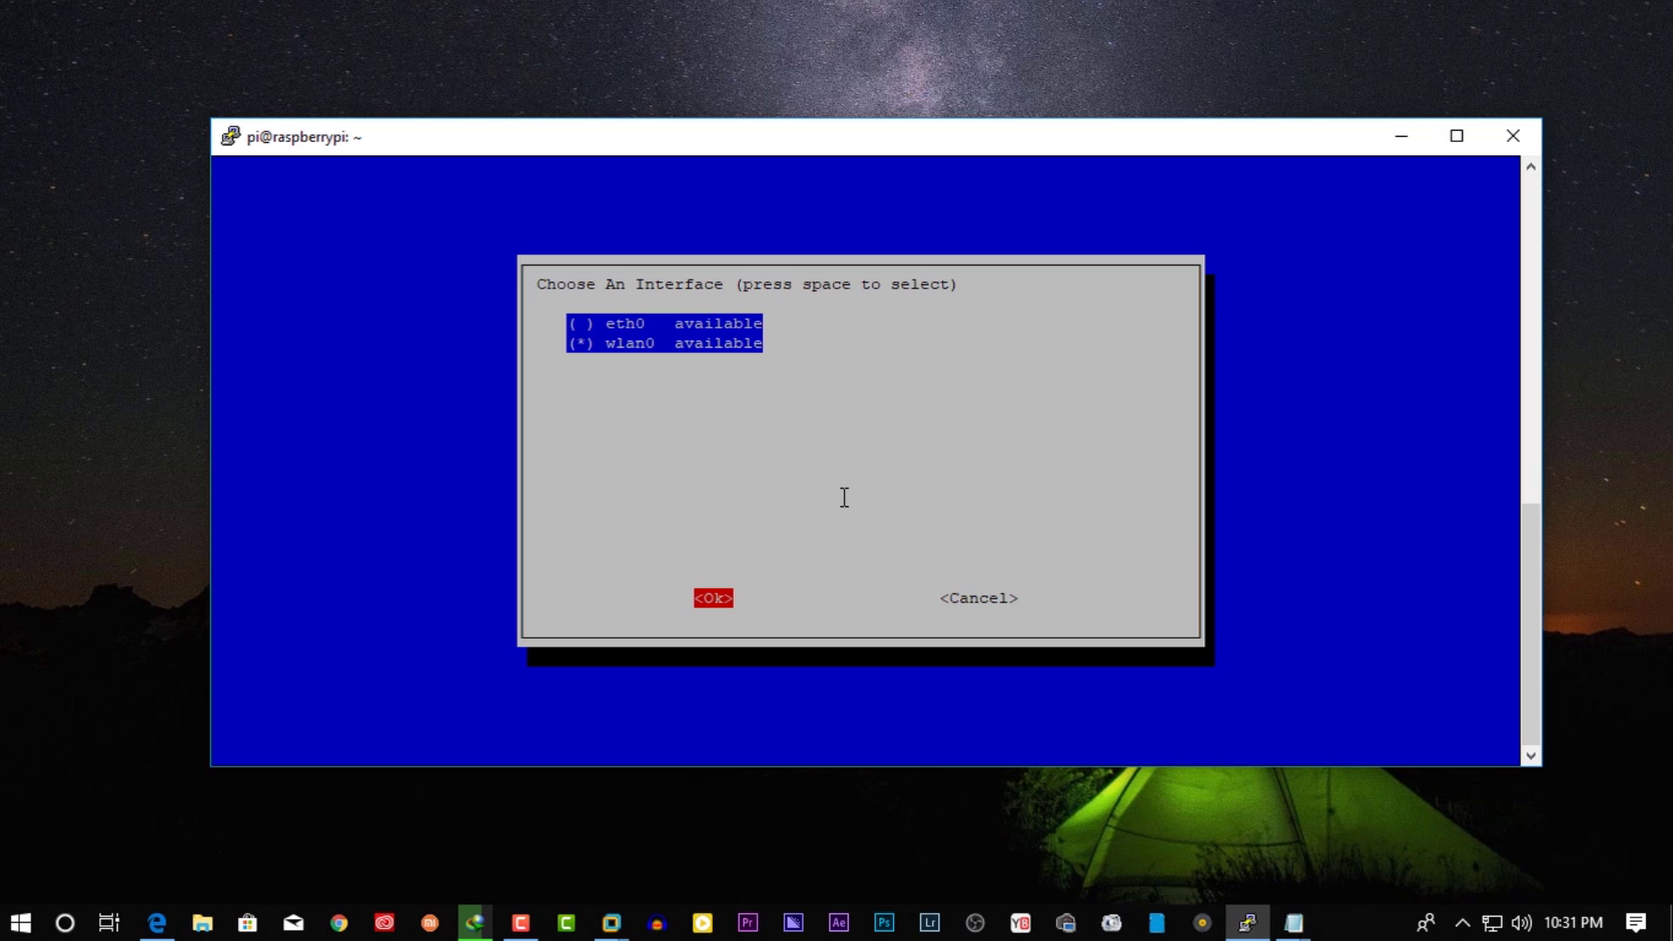
key(Return)
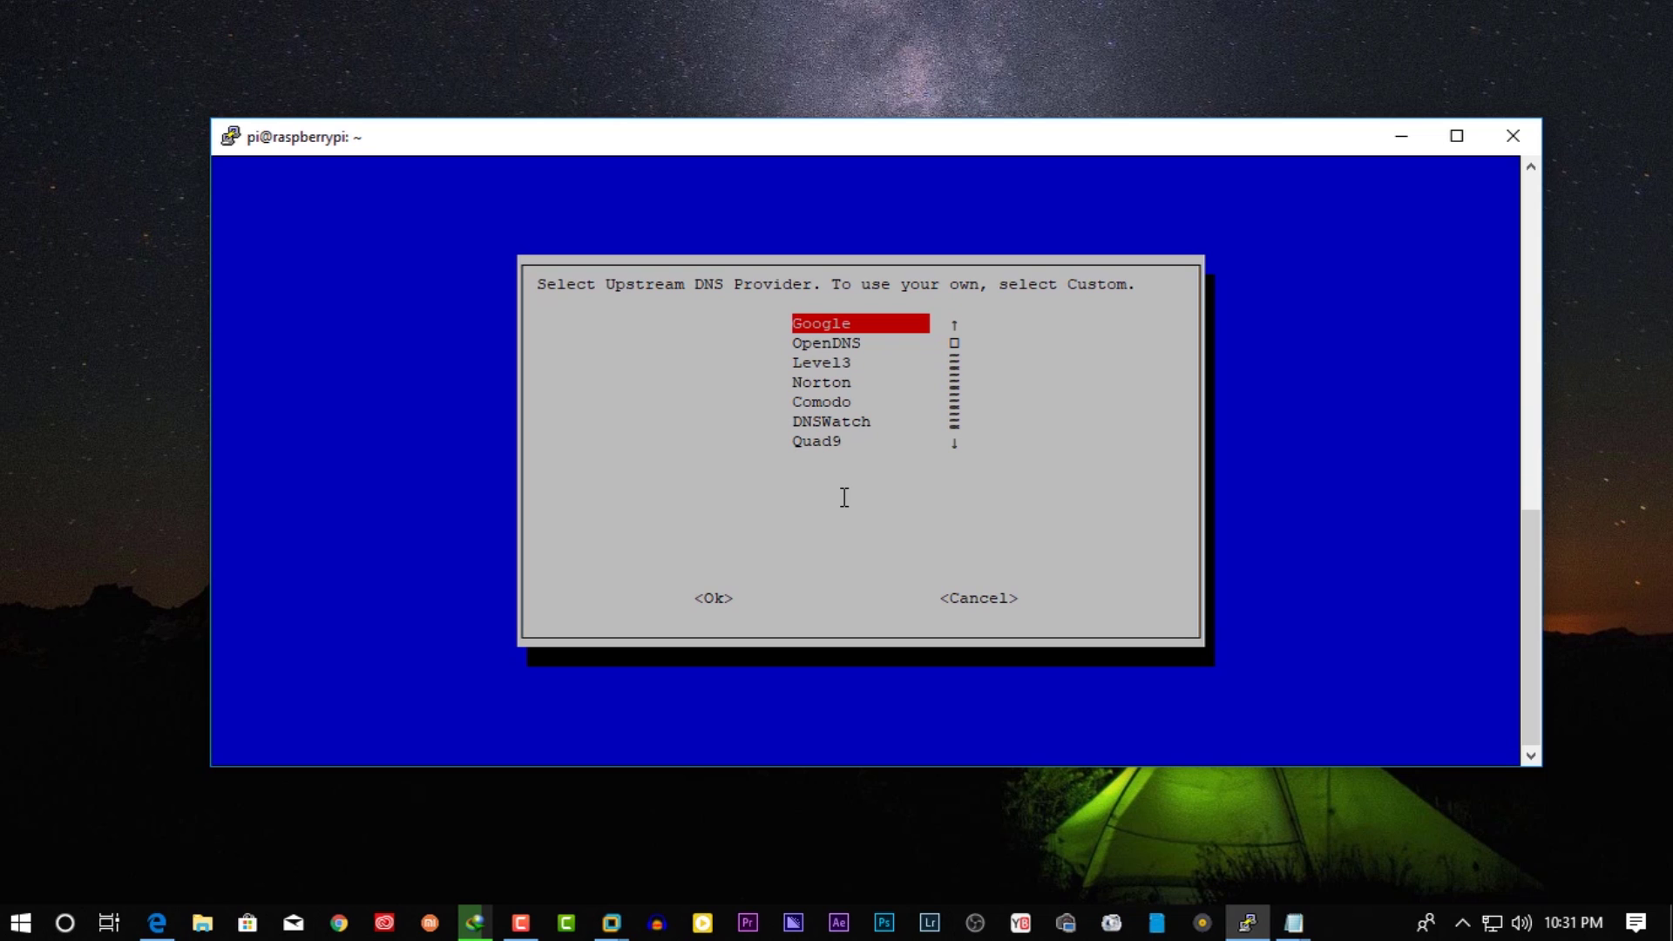
Choose Google as the upstream DNS provider and keep all suggested blocklists.
key(Tab)
key(Return)
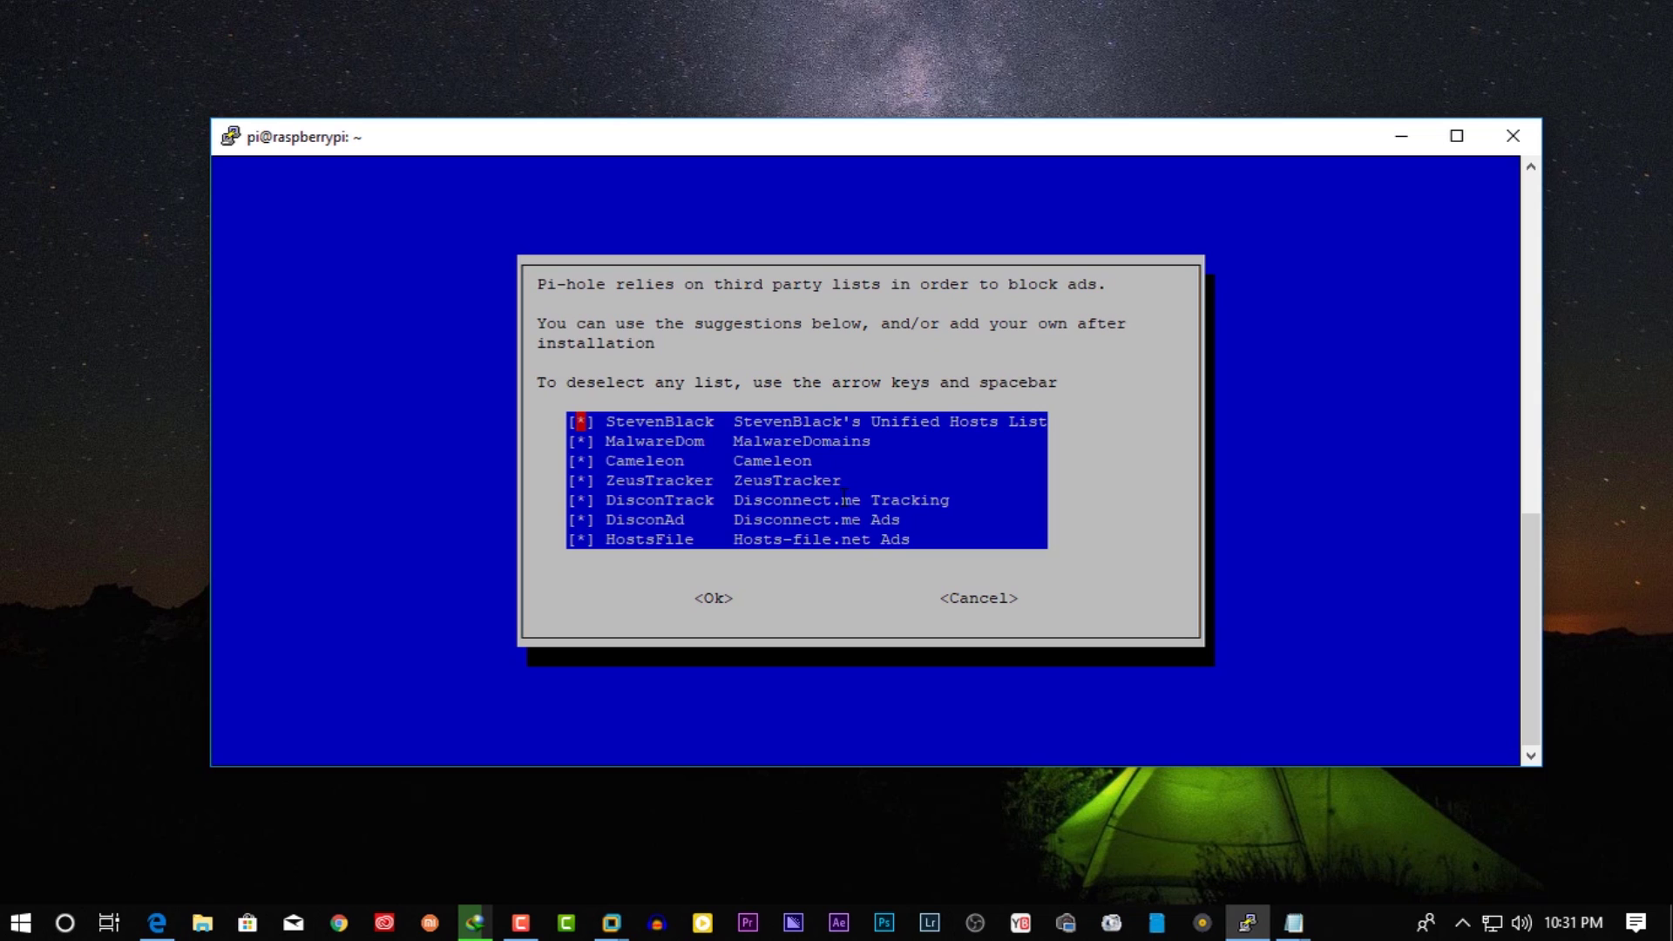
key(Tab)
key(Return)
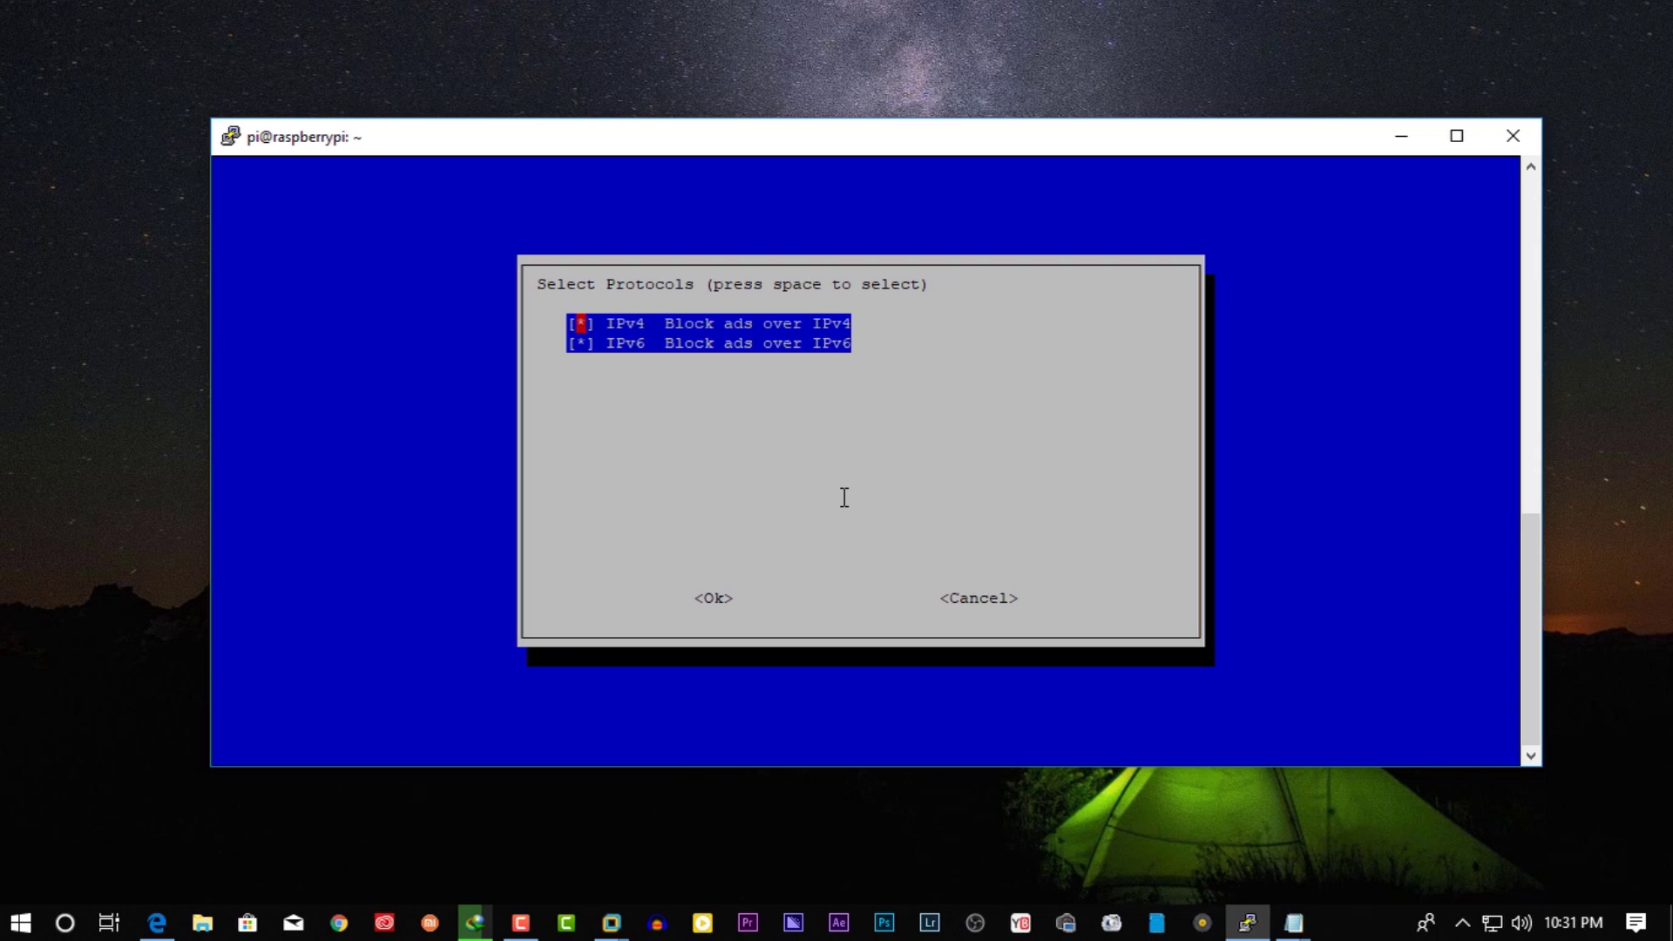
Accept IPv4 and IPv6 blocking, current static IP, web admin, lighttpd and query logging.
key(Tab)
key(Return)
key(Return)
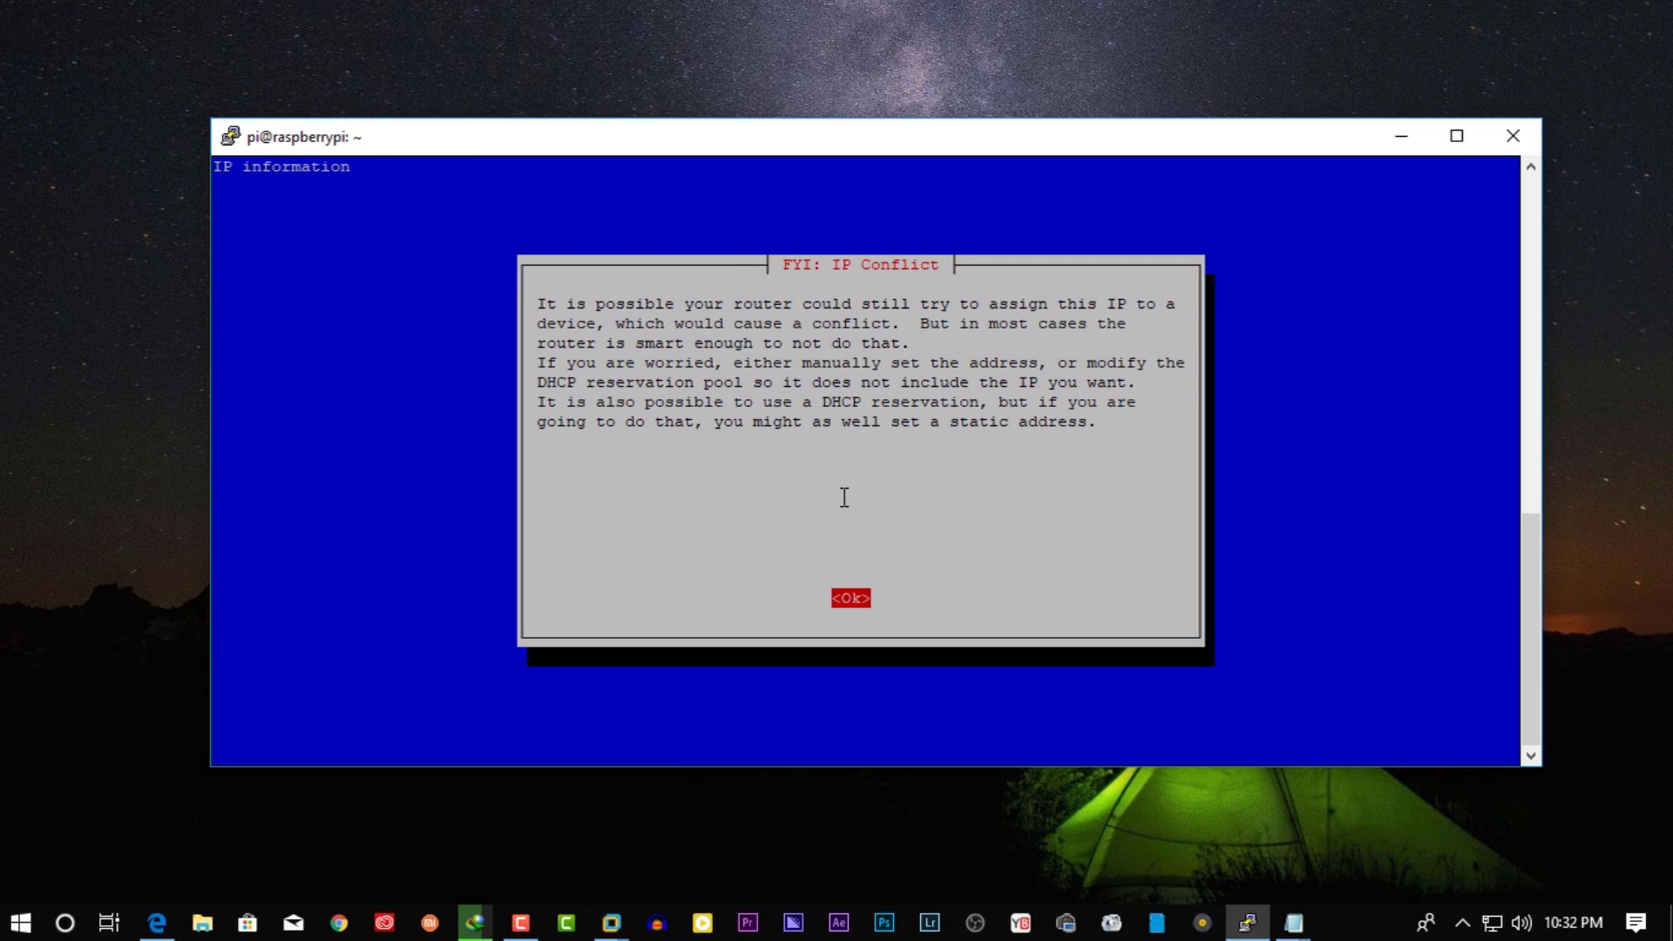
key(Return)
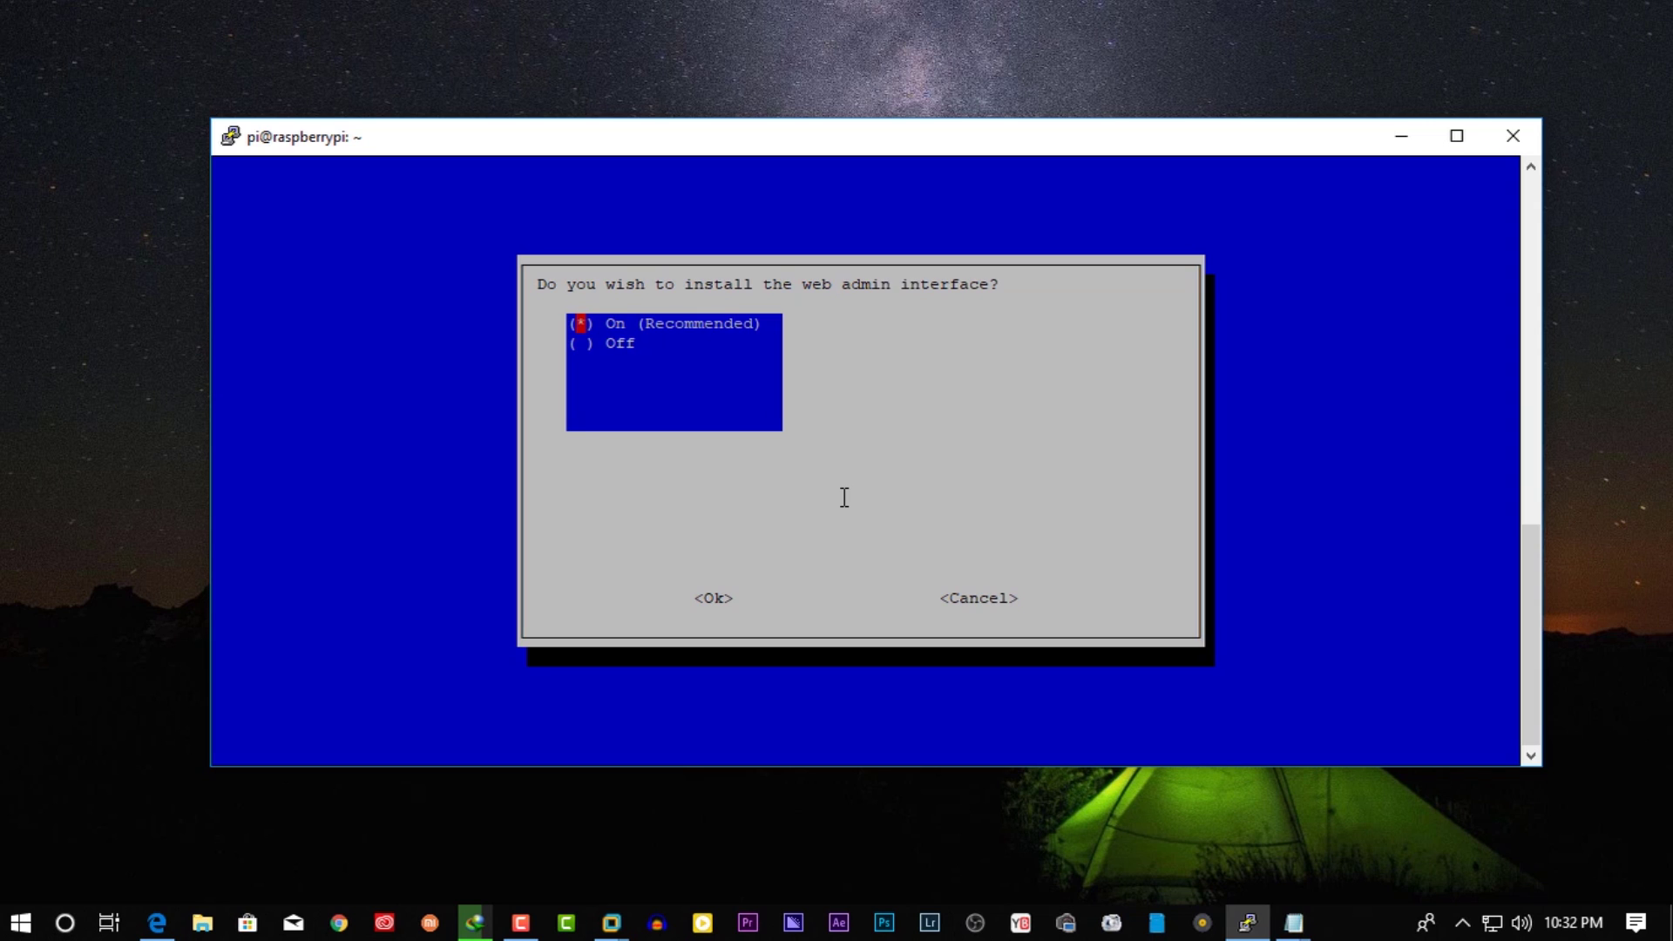
key(Tab)
key(Return)
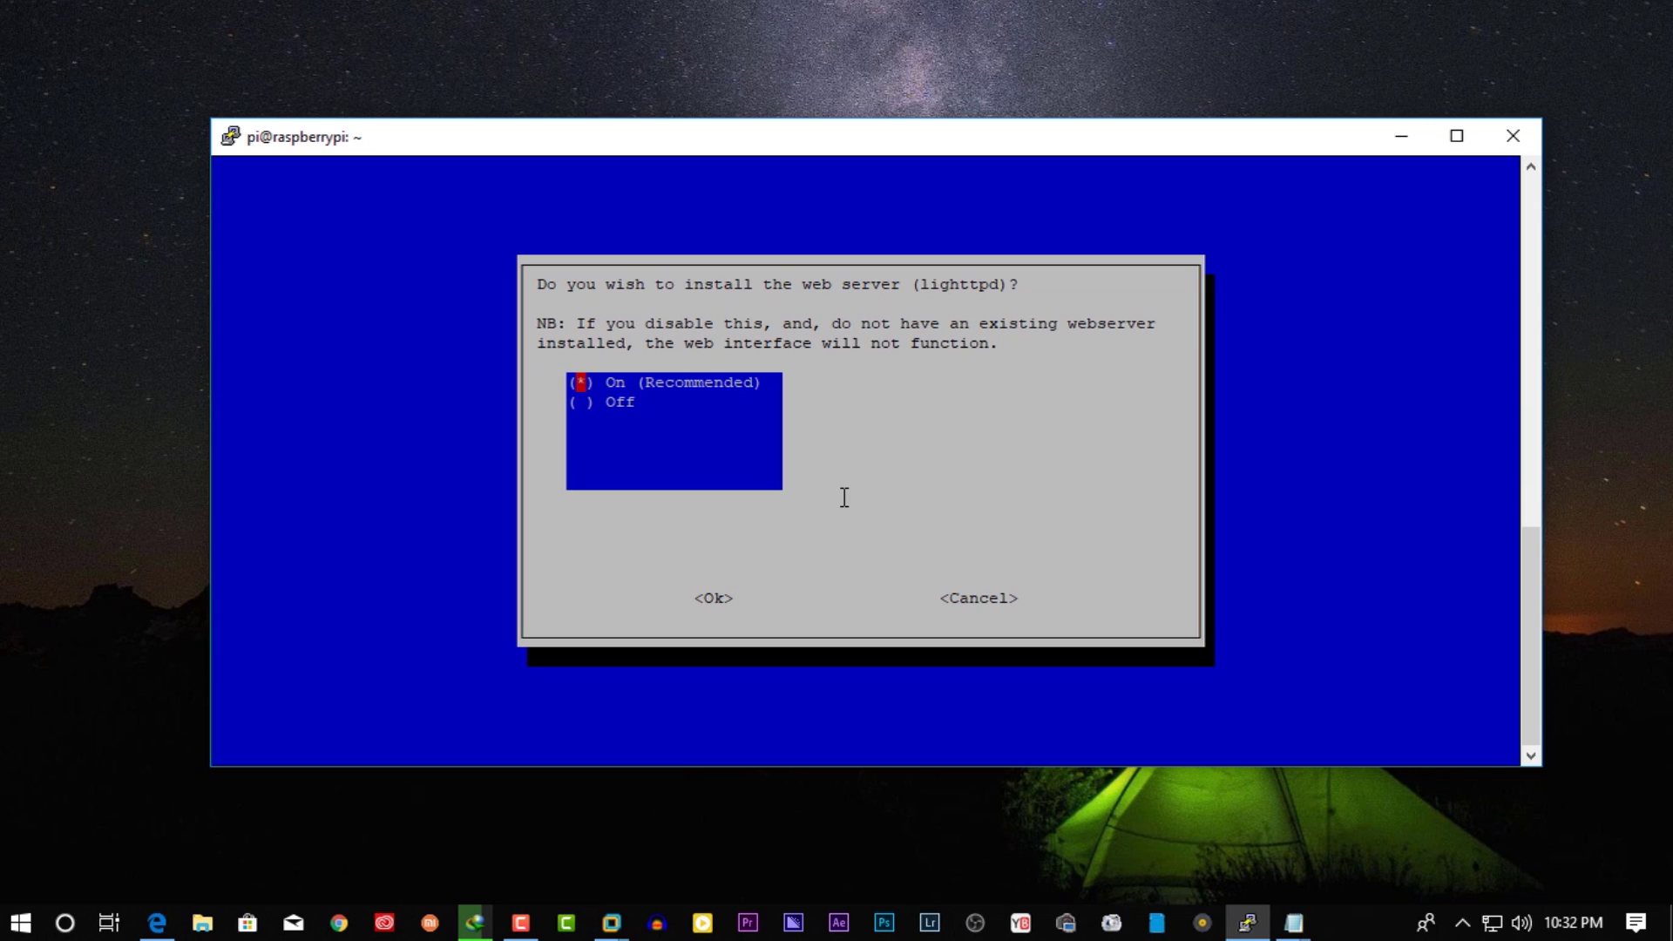
key(Tab)
key(Return)
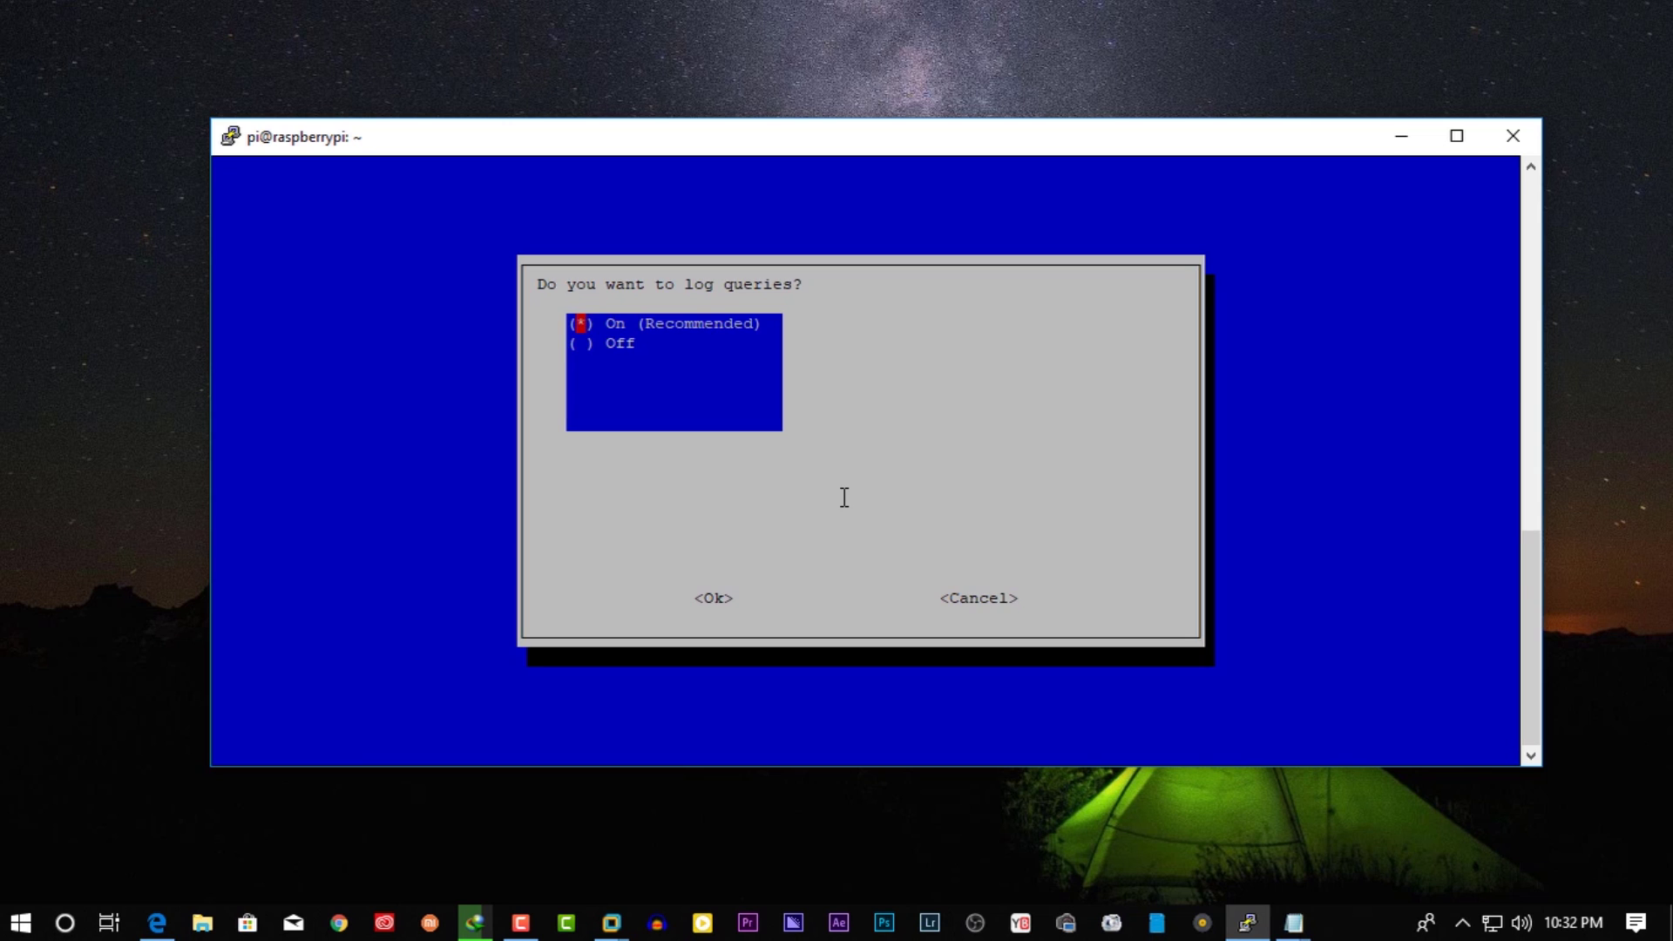
key(Tab)
key(Return)
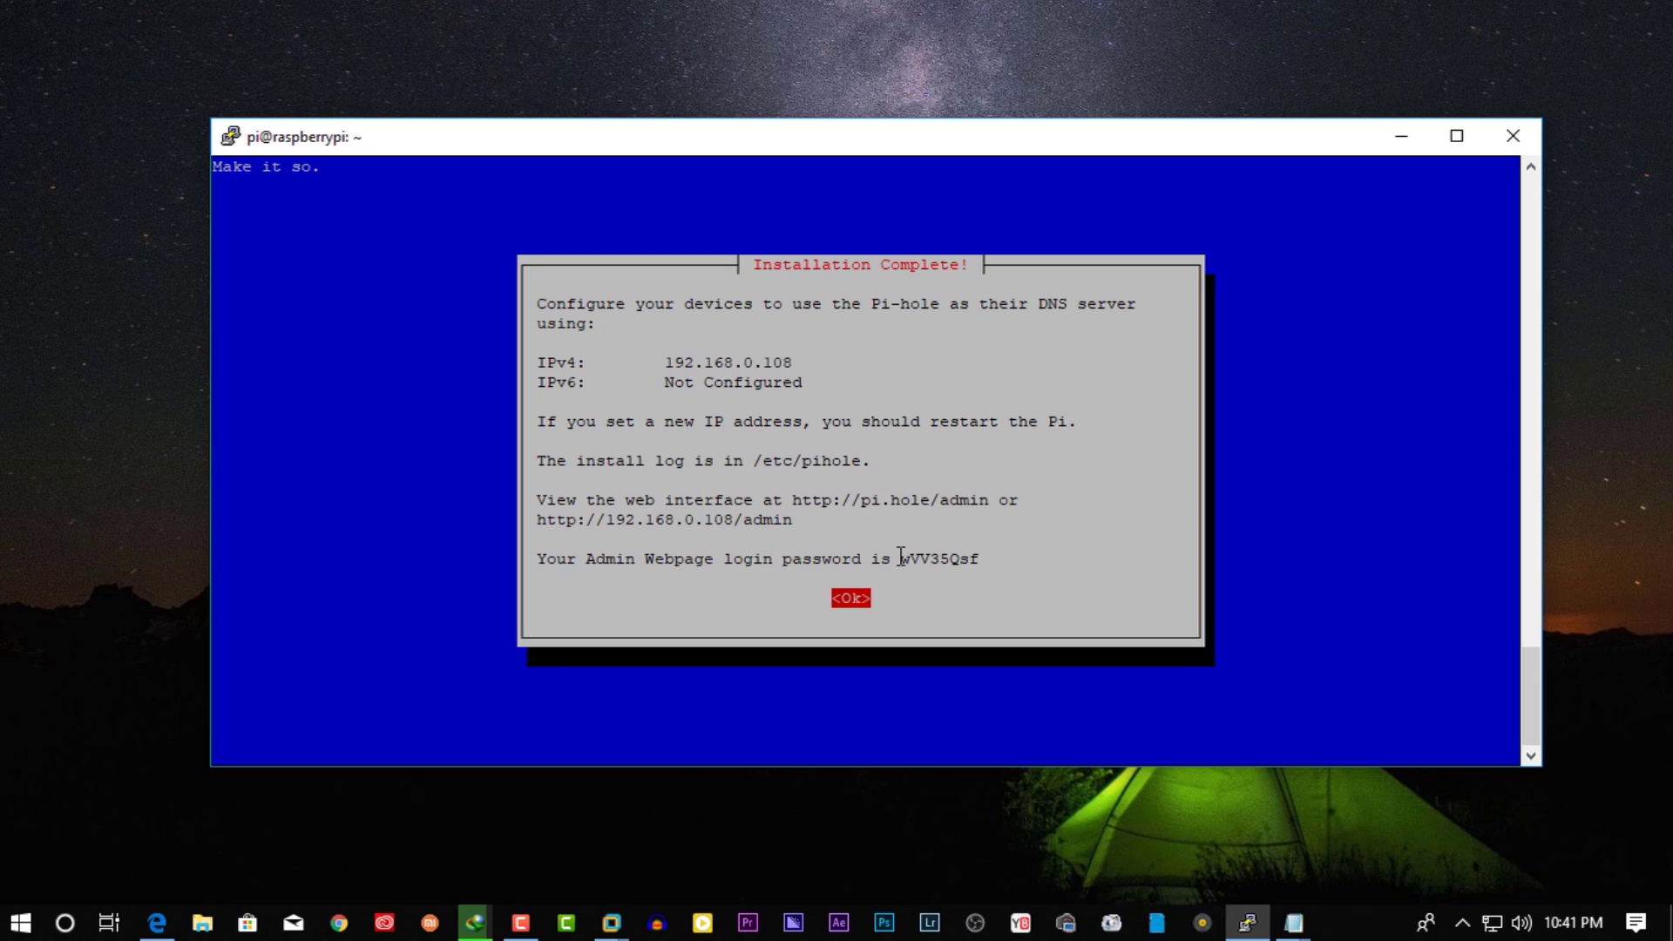
Copy the admin login password from the Installation Complete dialog and paste it at the prompt.
drag(900, 556, 981, 562)
key(super+c)
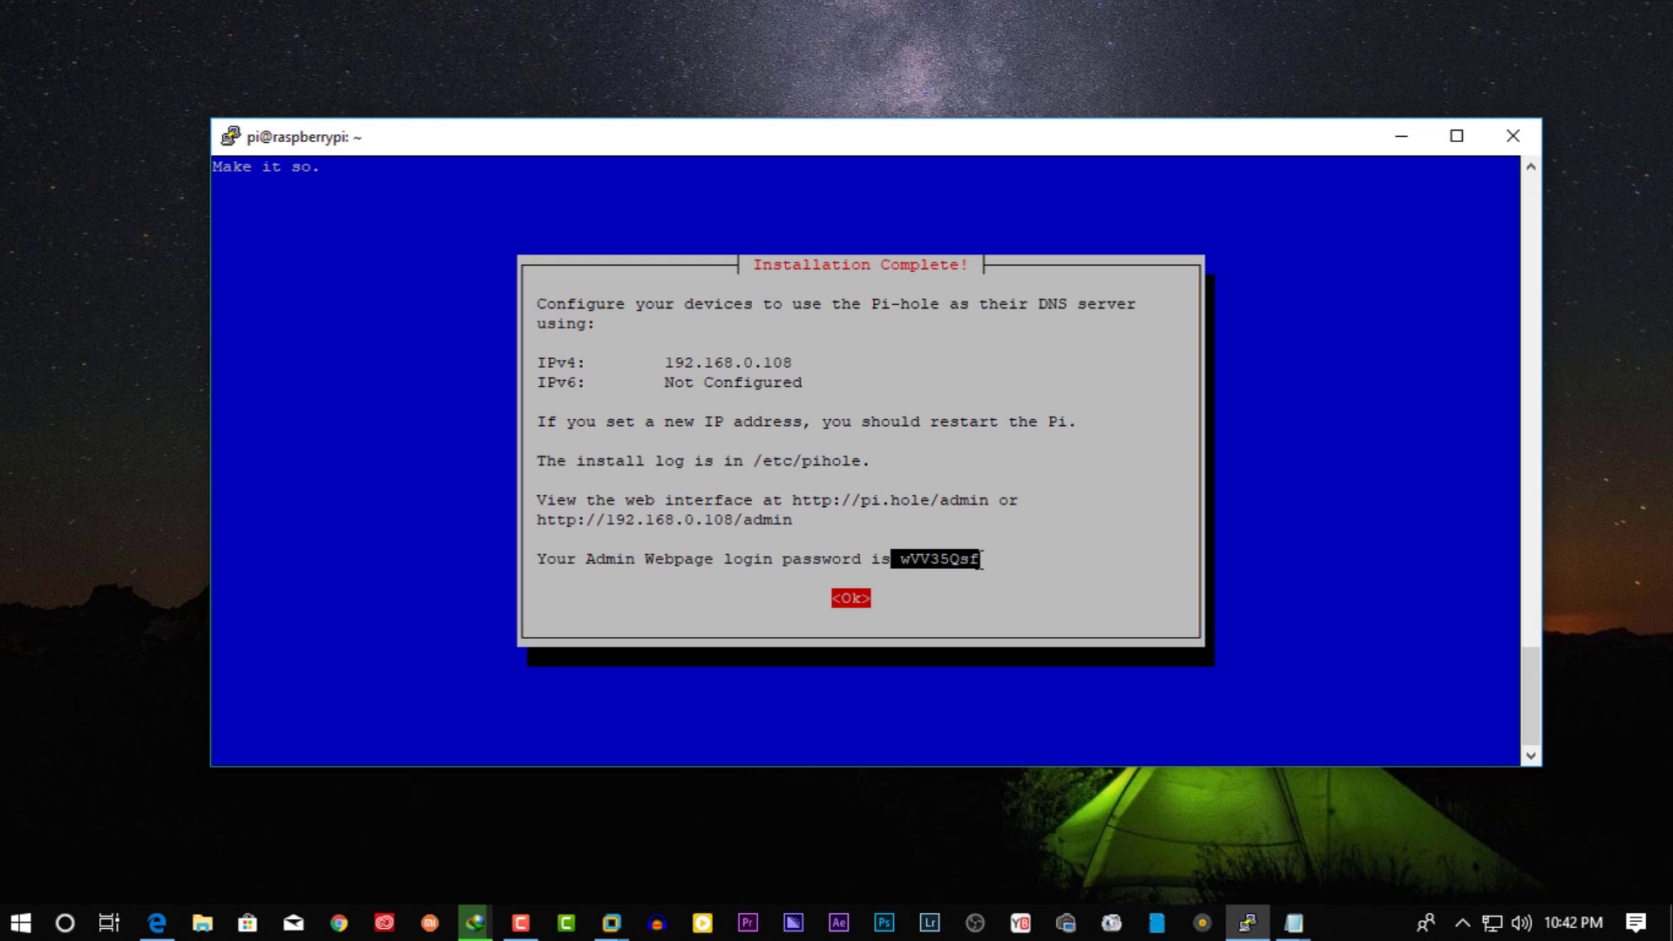
key(Return)
right_click(981, 563)
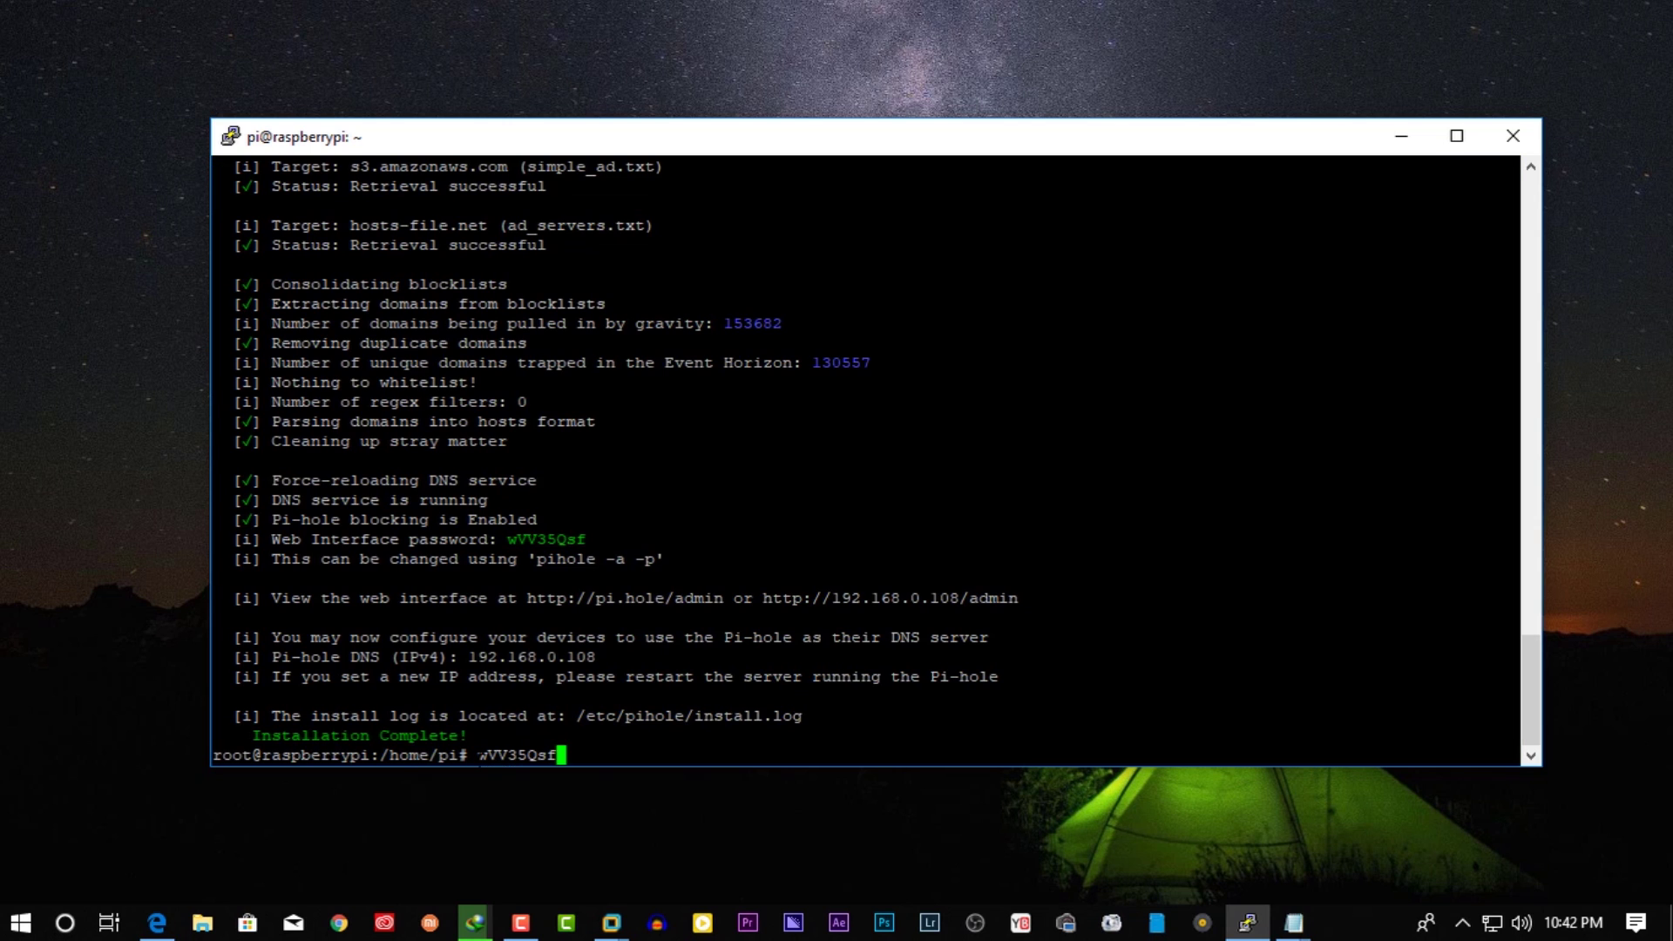
drag(475, 755, 562, 757)
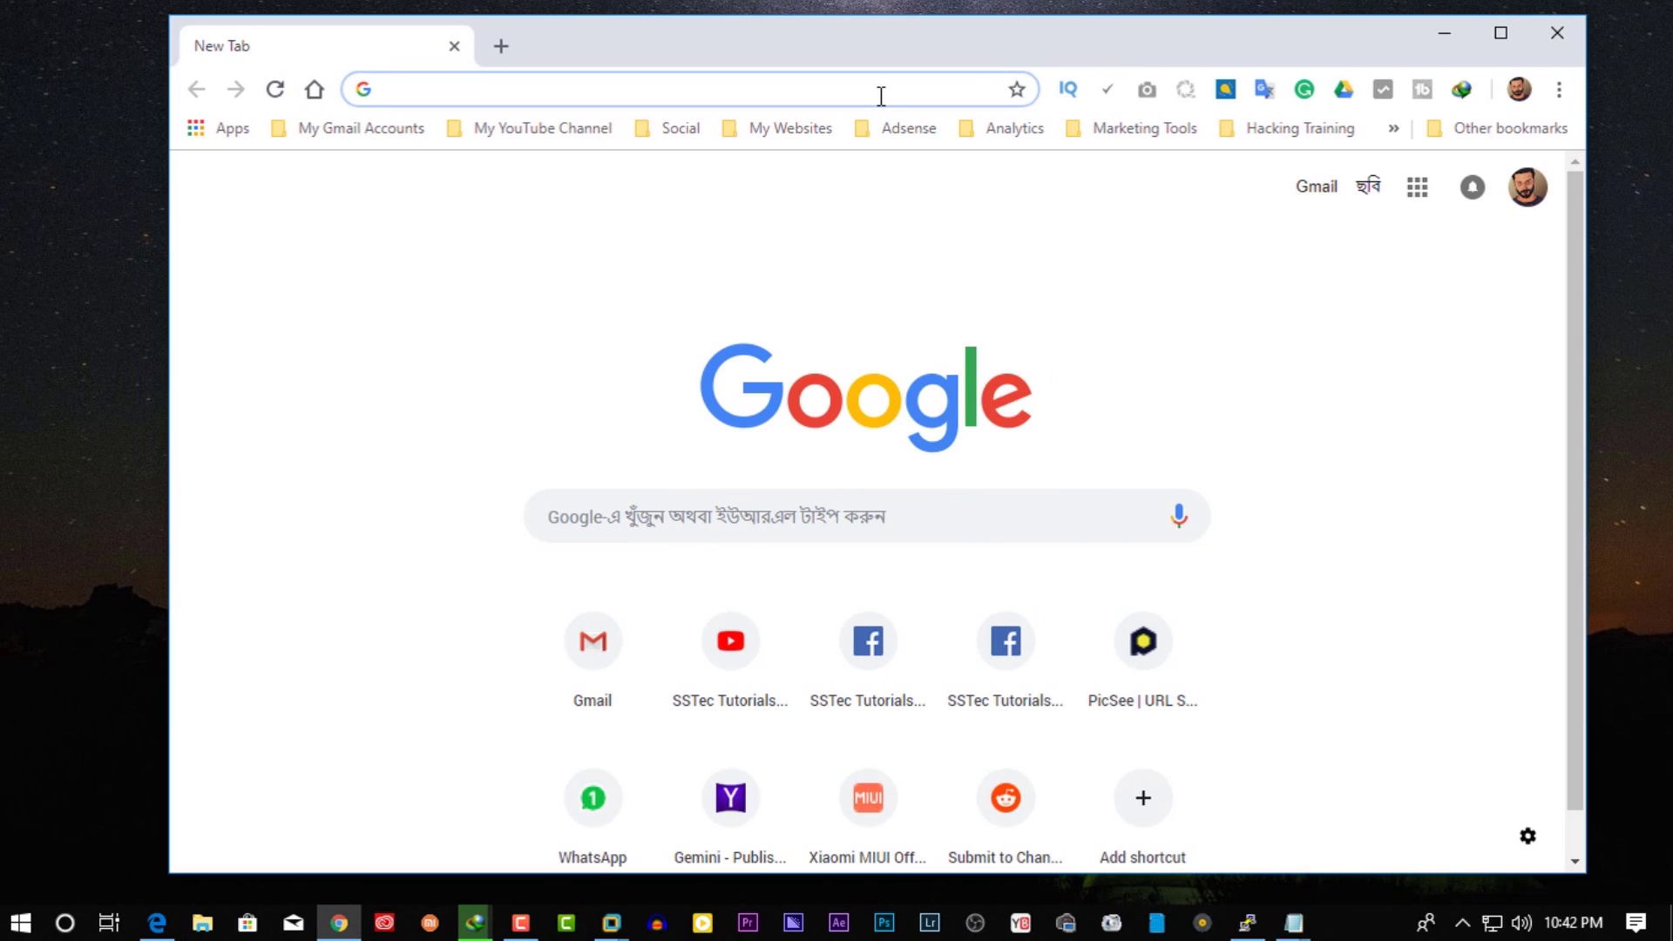
Load yahoo.com in the new Chrome tab.
text(yahoo.com)
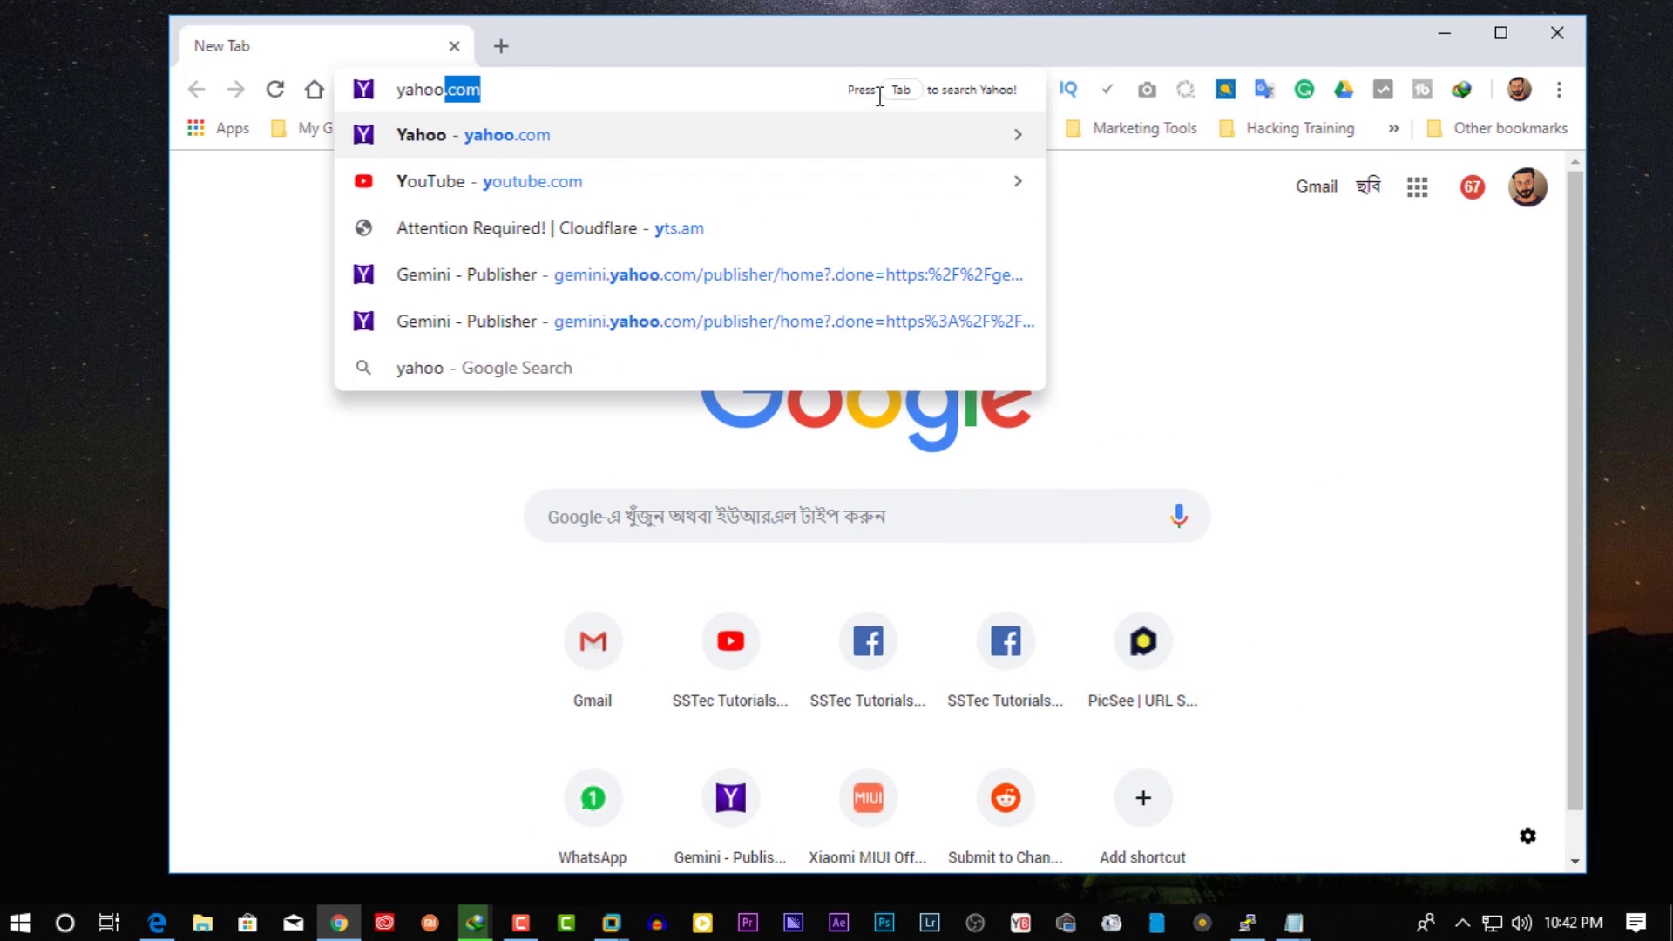
key(Return)
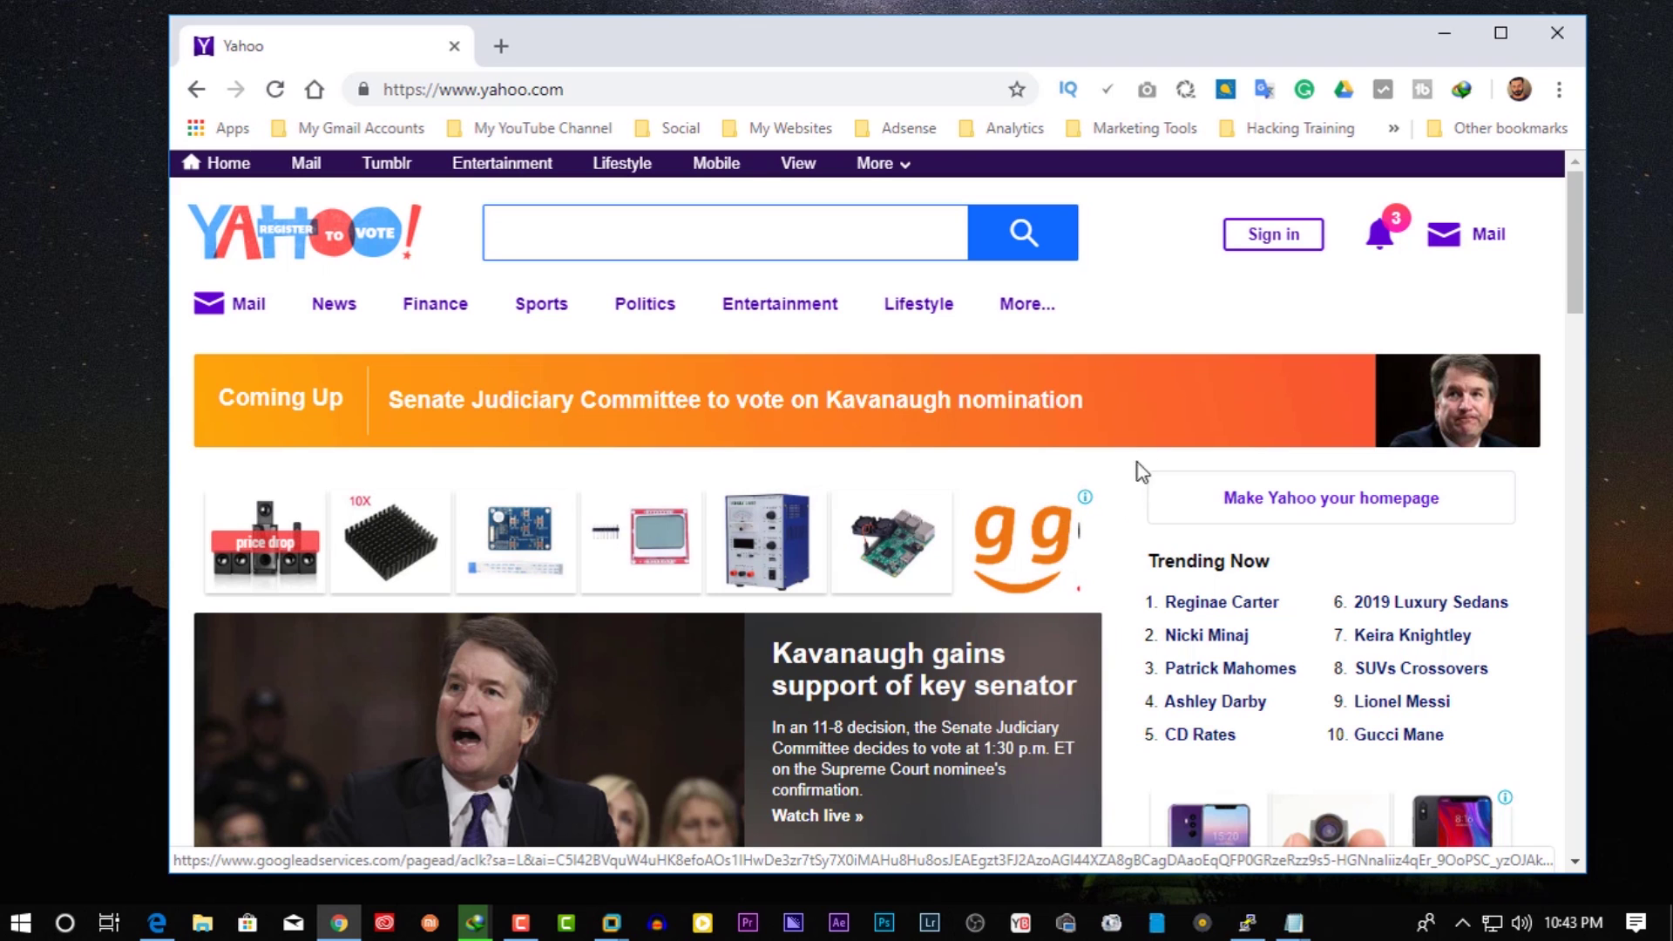
Open the Network Connections window from Network & Internet settings.
right_click(1492, 922)
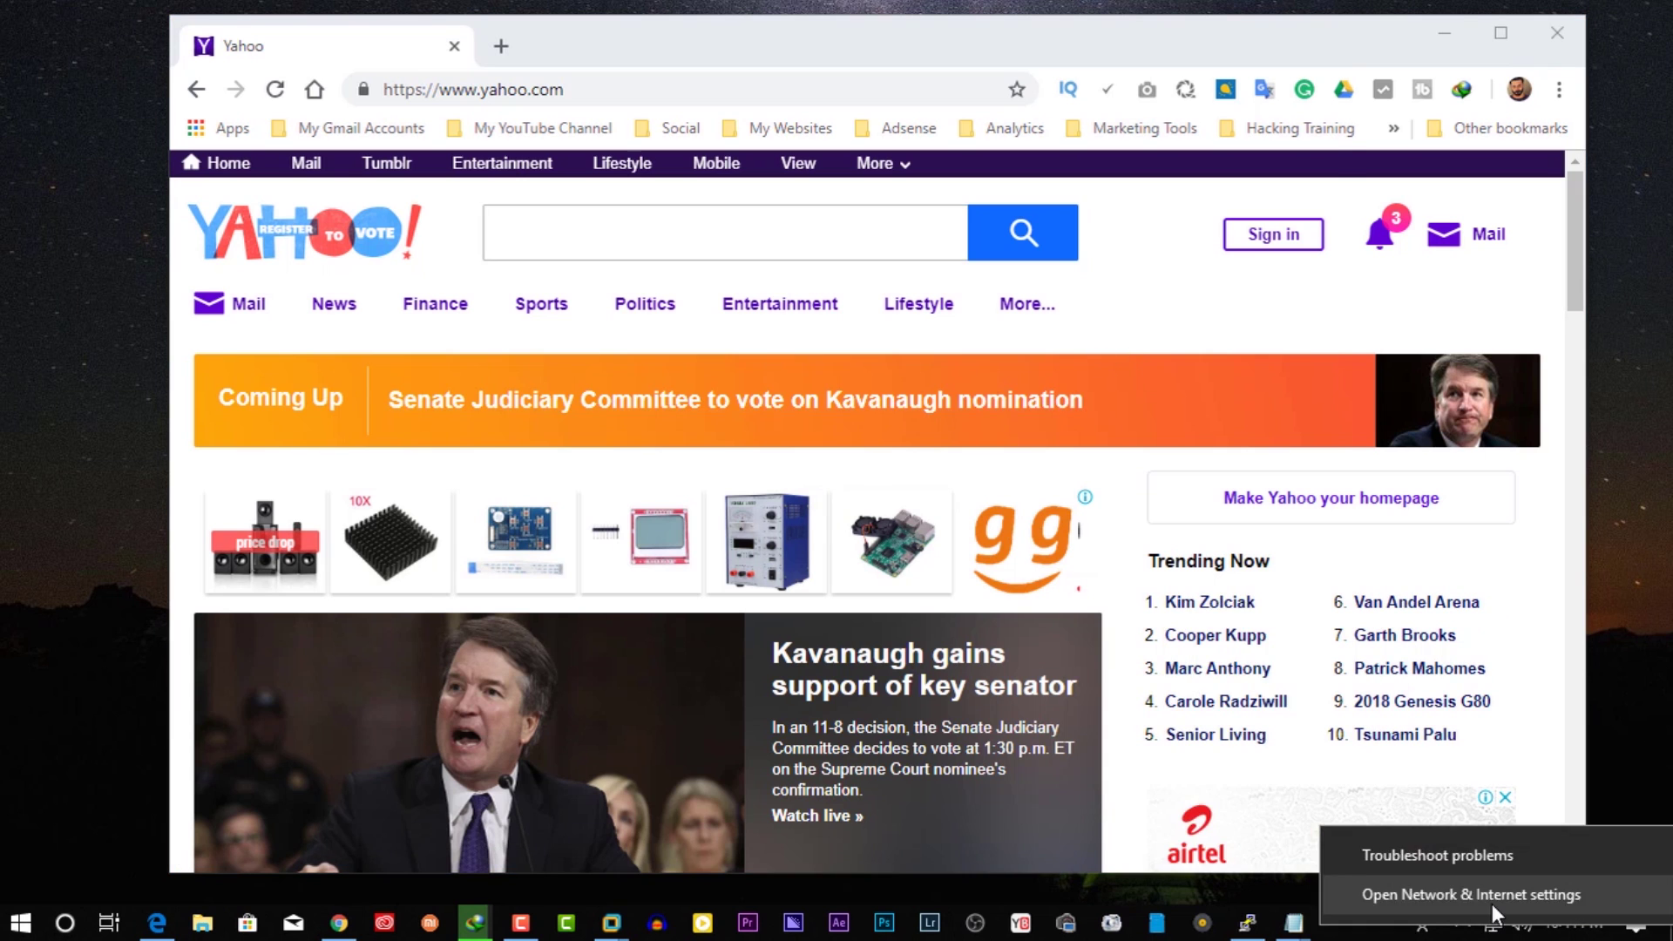
click(1492, 903)
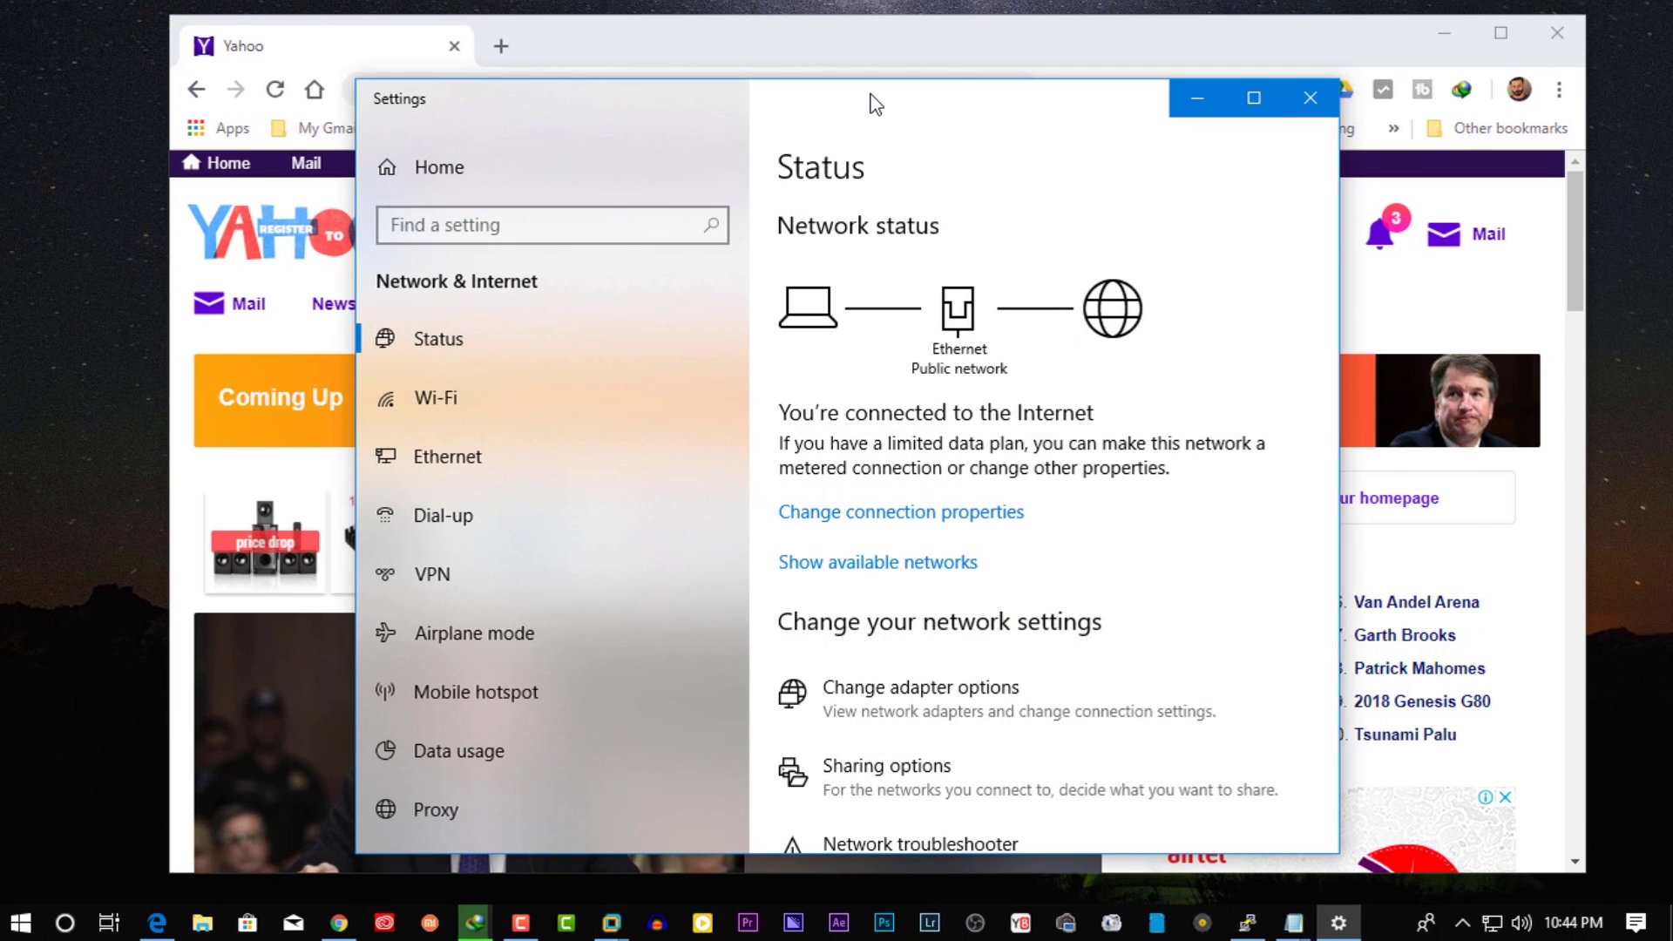
drag(870, 101, 983, 101)
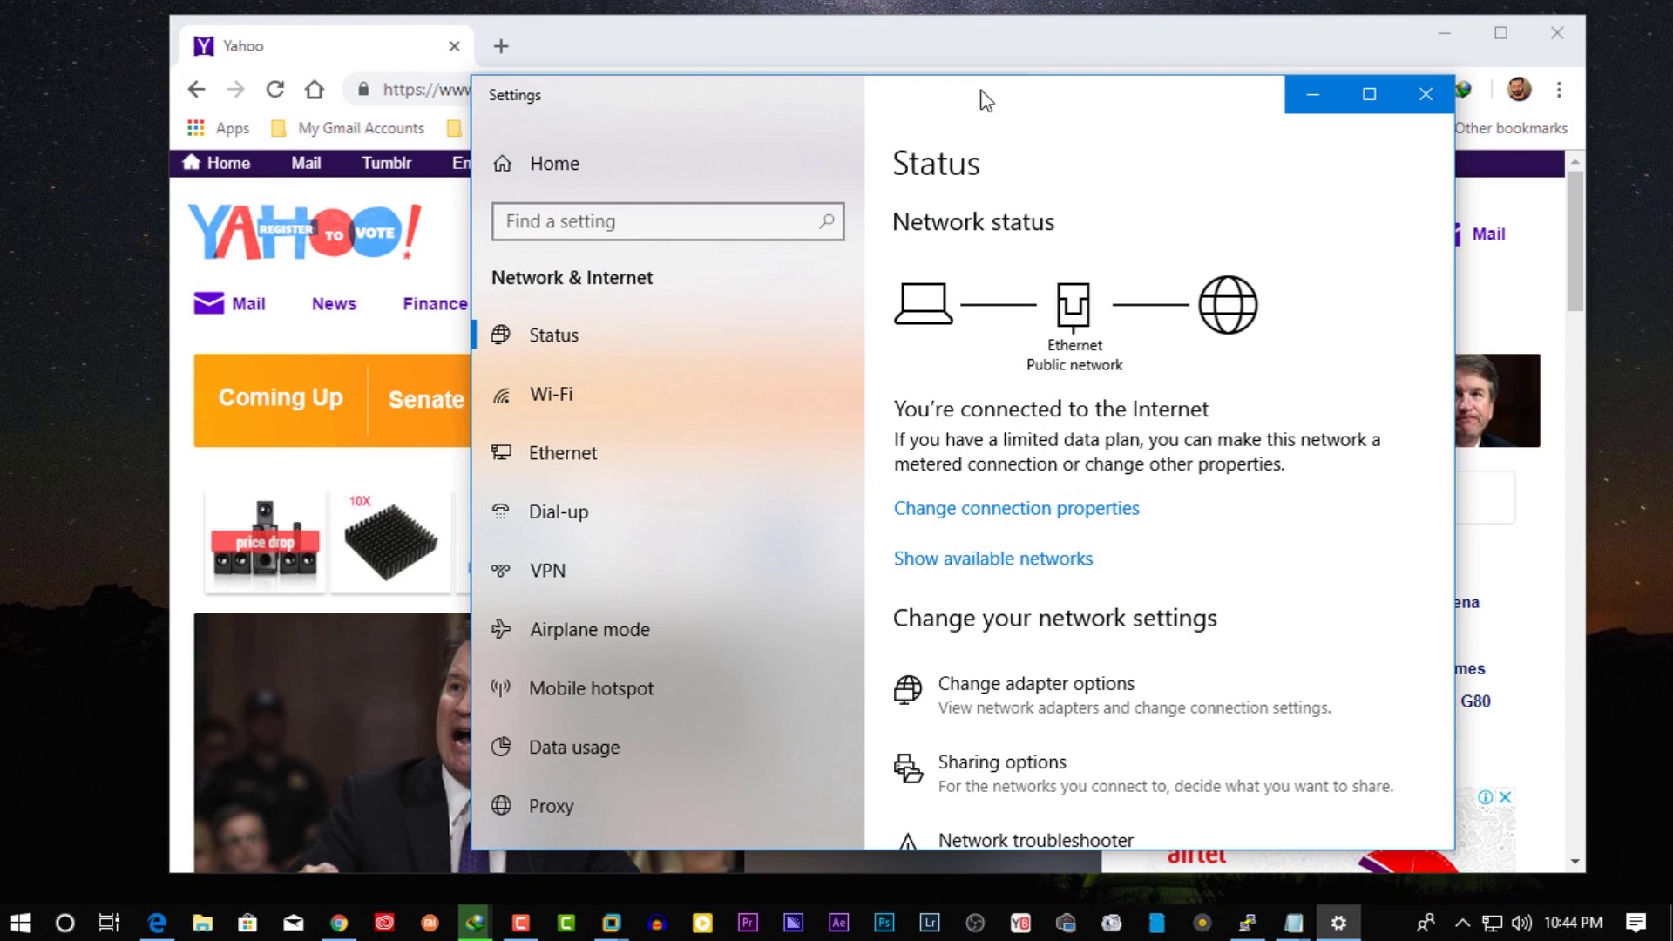
click(1063, 710)
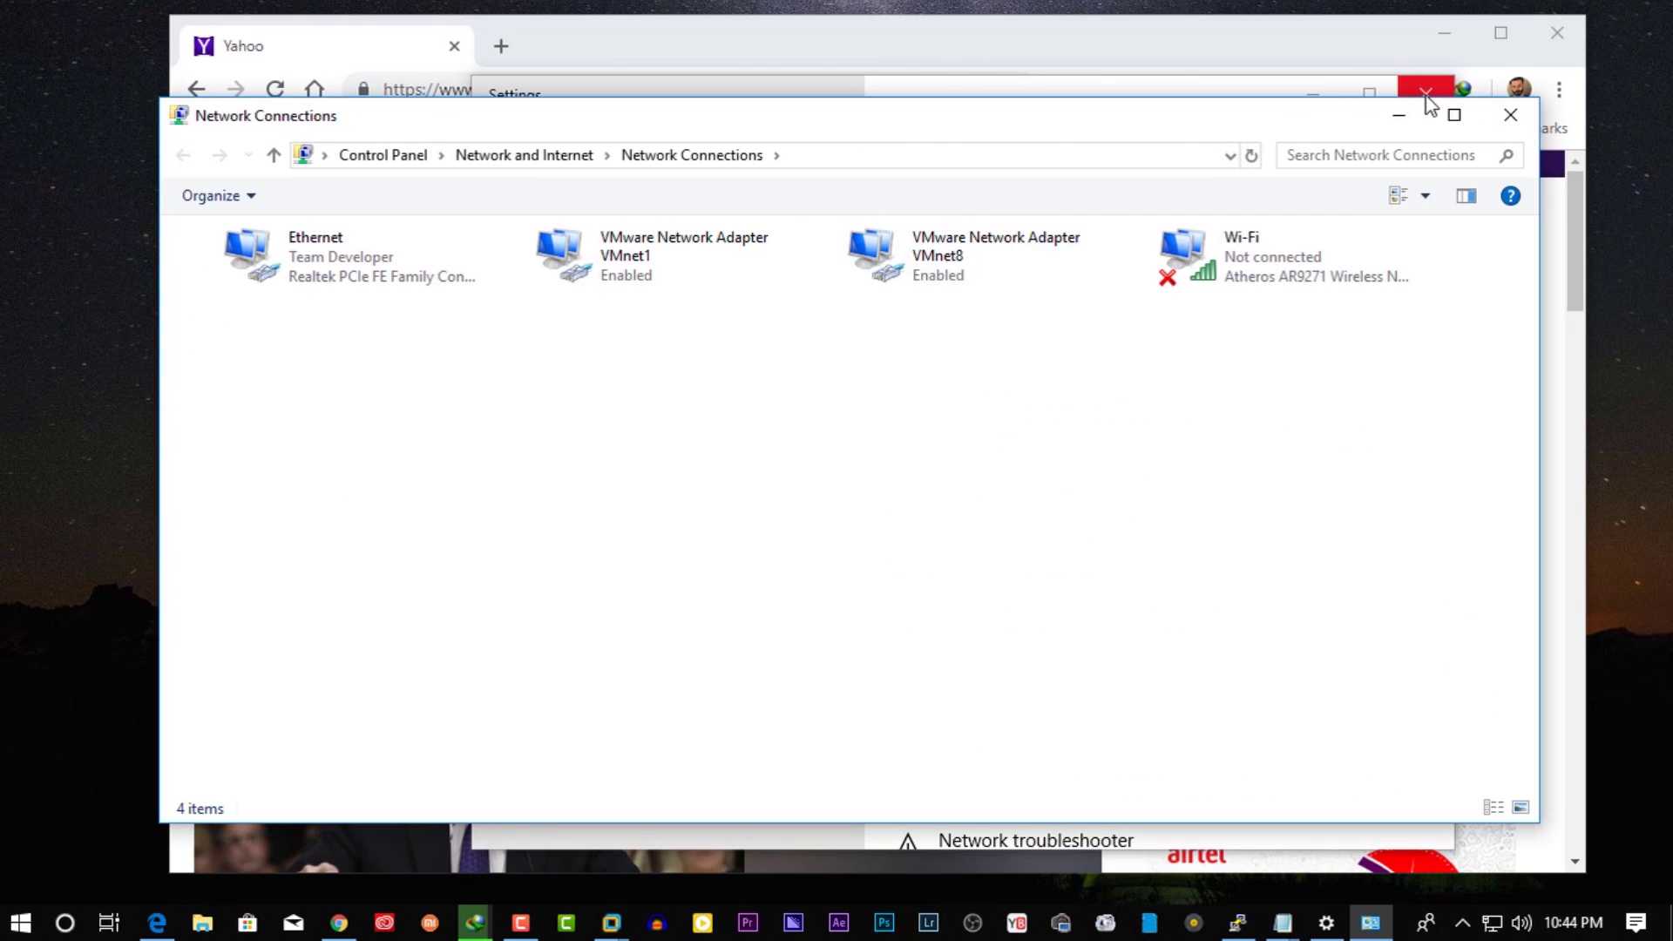
click(1426, 94)
drag(1027, 143, 1237, 169)
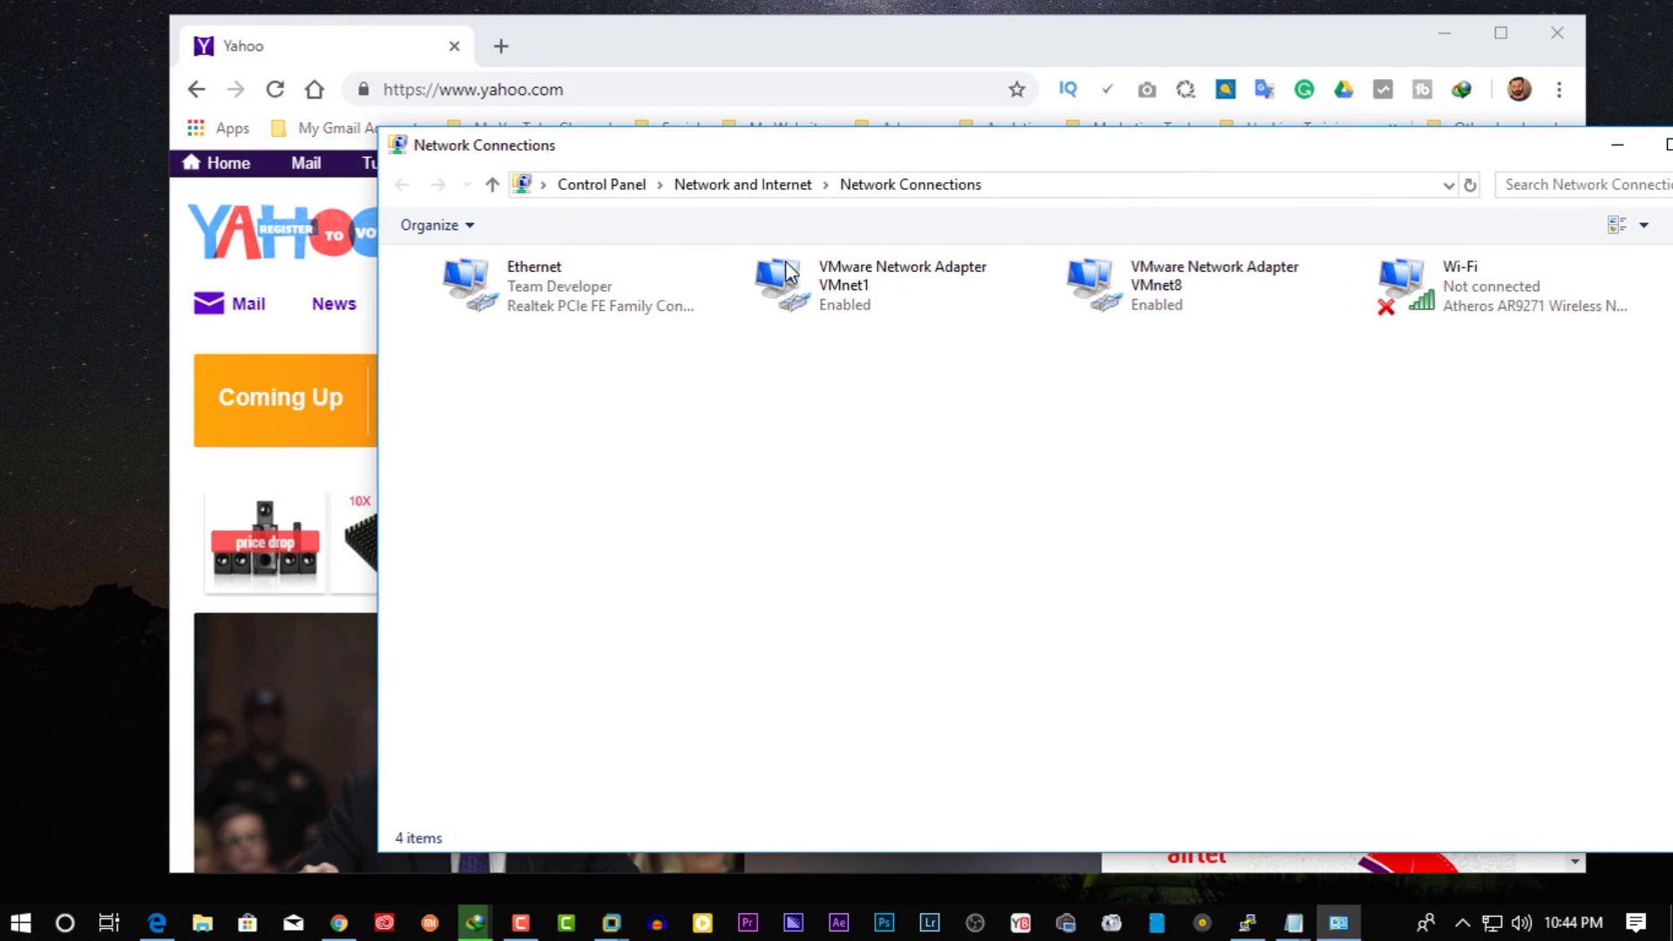
Set the Ethernet adapter's IPv4 preferred DNS server to 192.168.0.108.
right_click(562, 281)
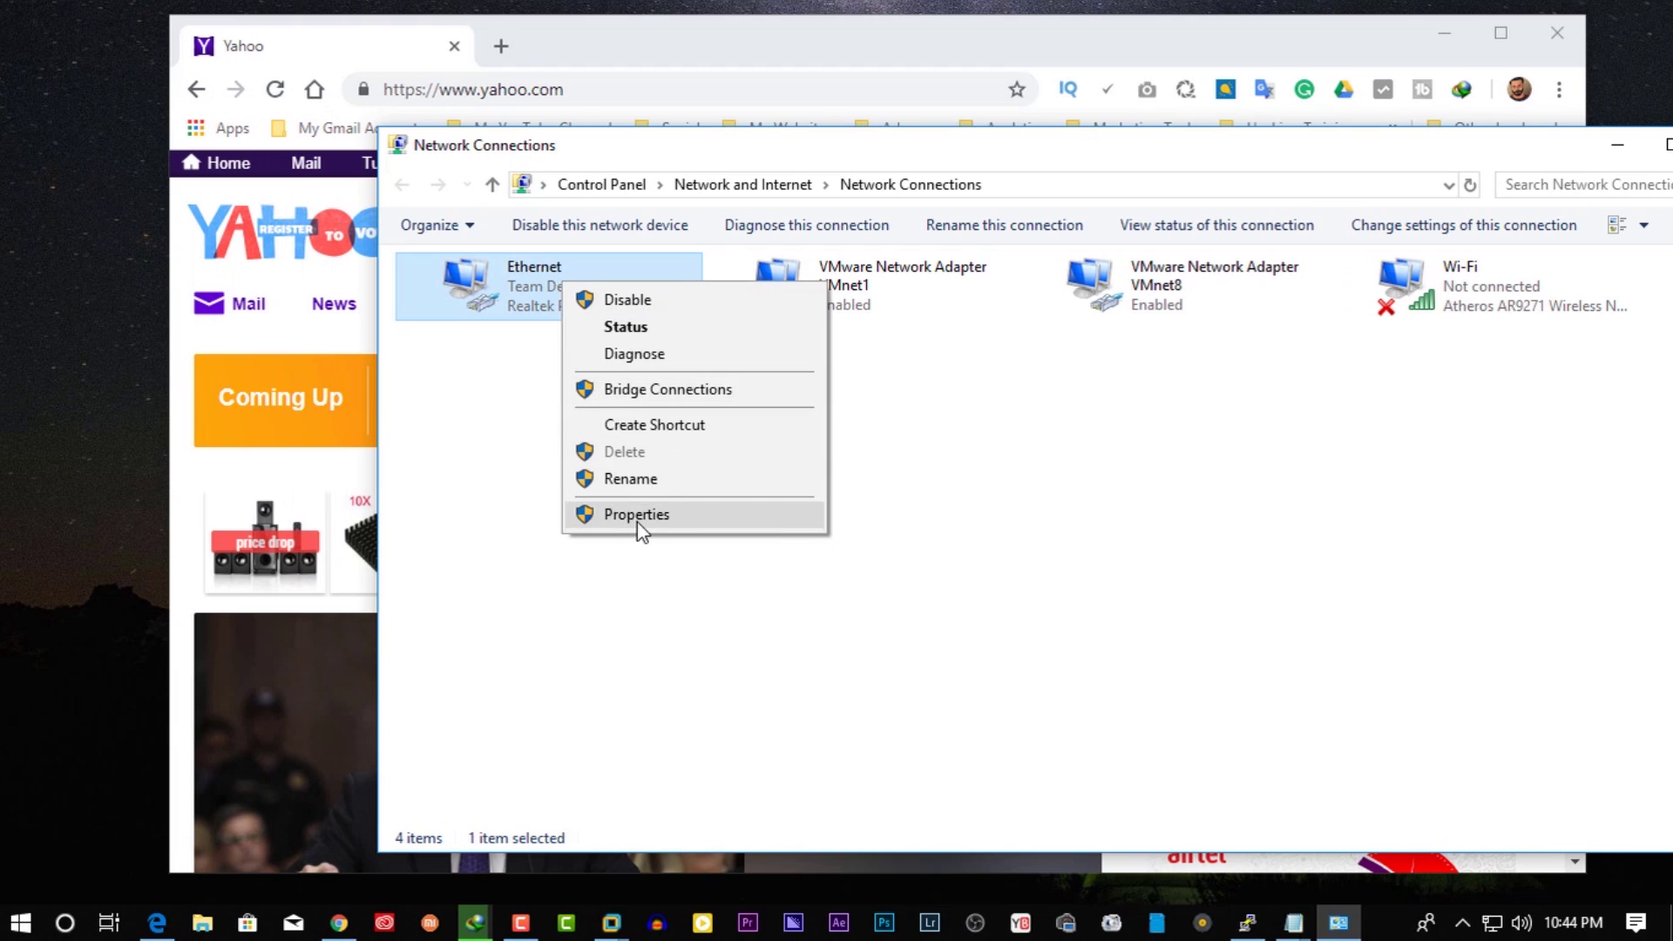
click(636, 517)
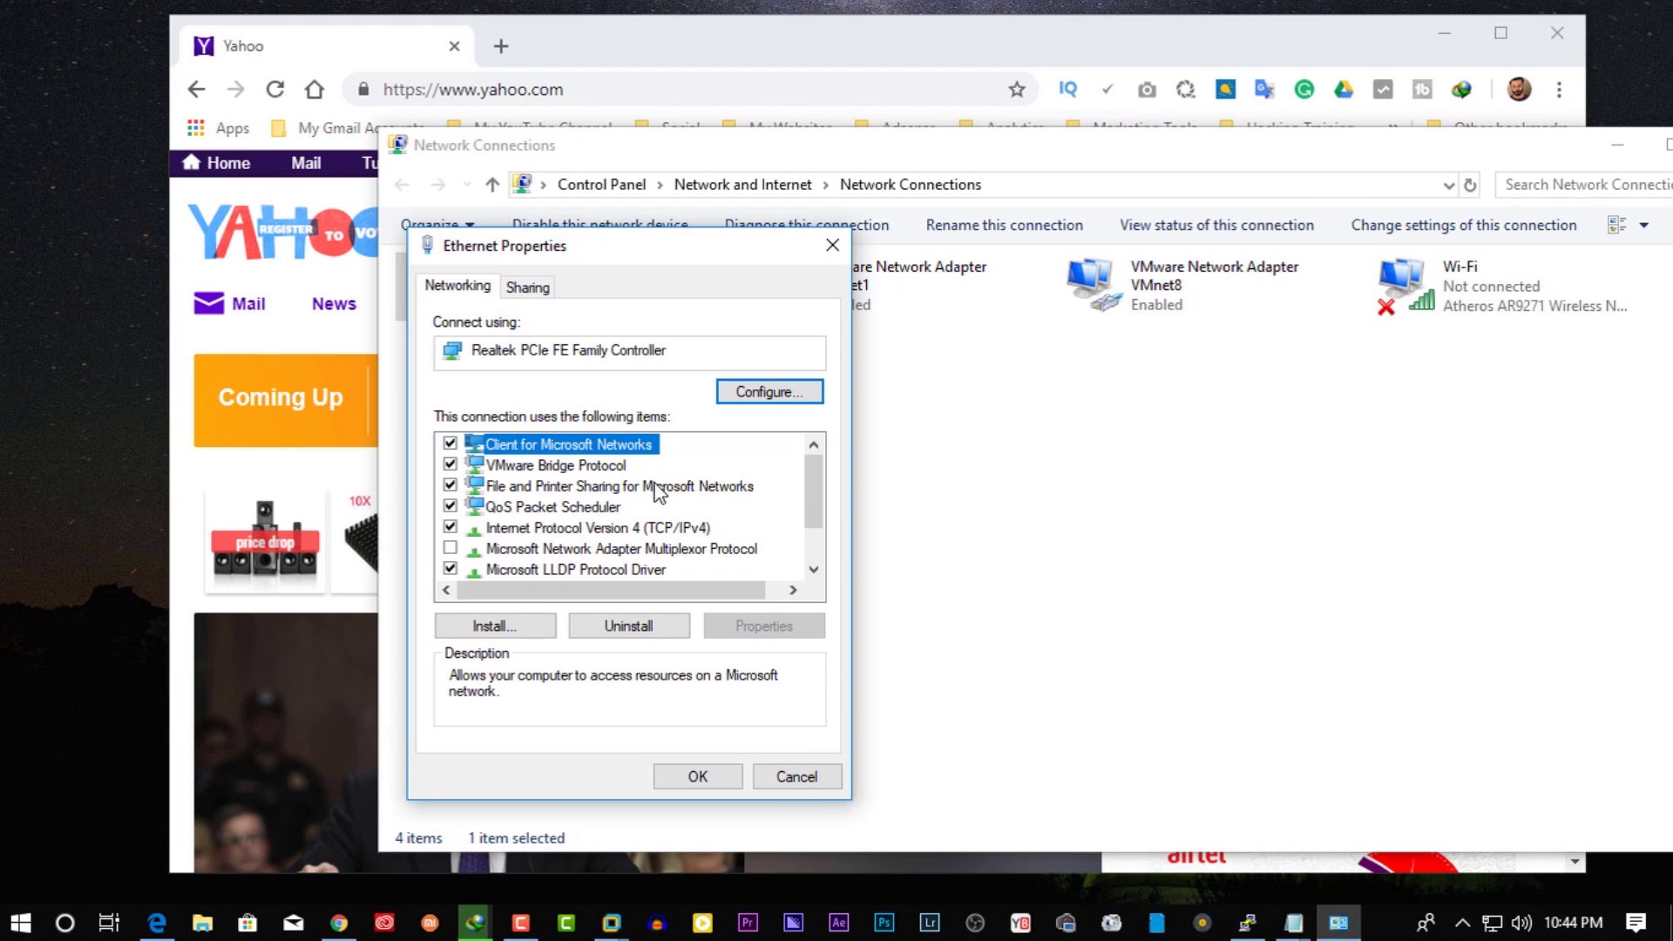
click(642, 530)
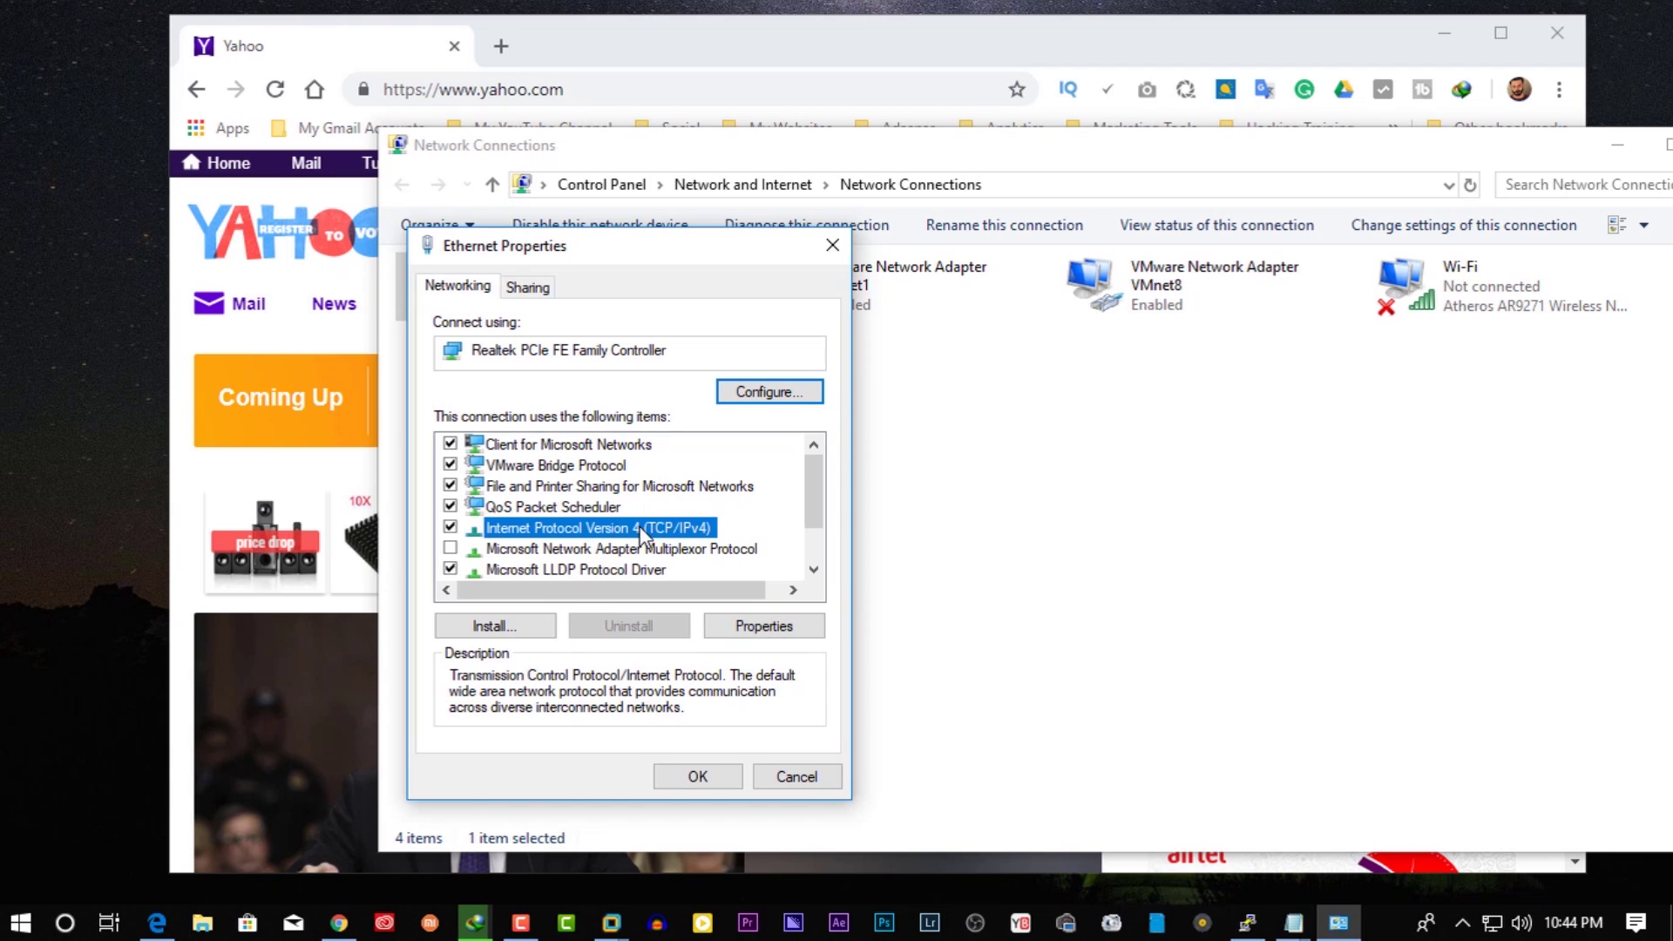
click(753, 624)
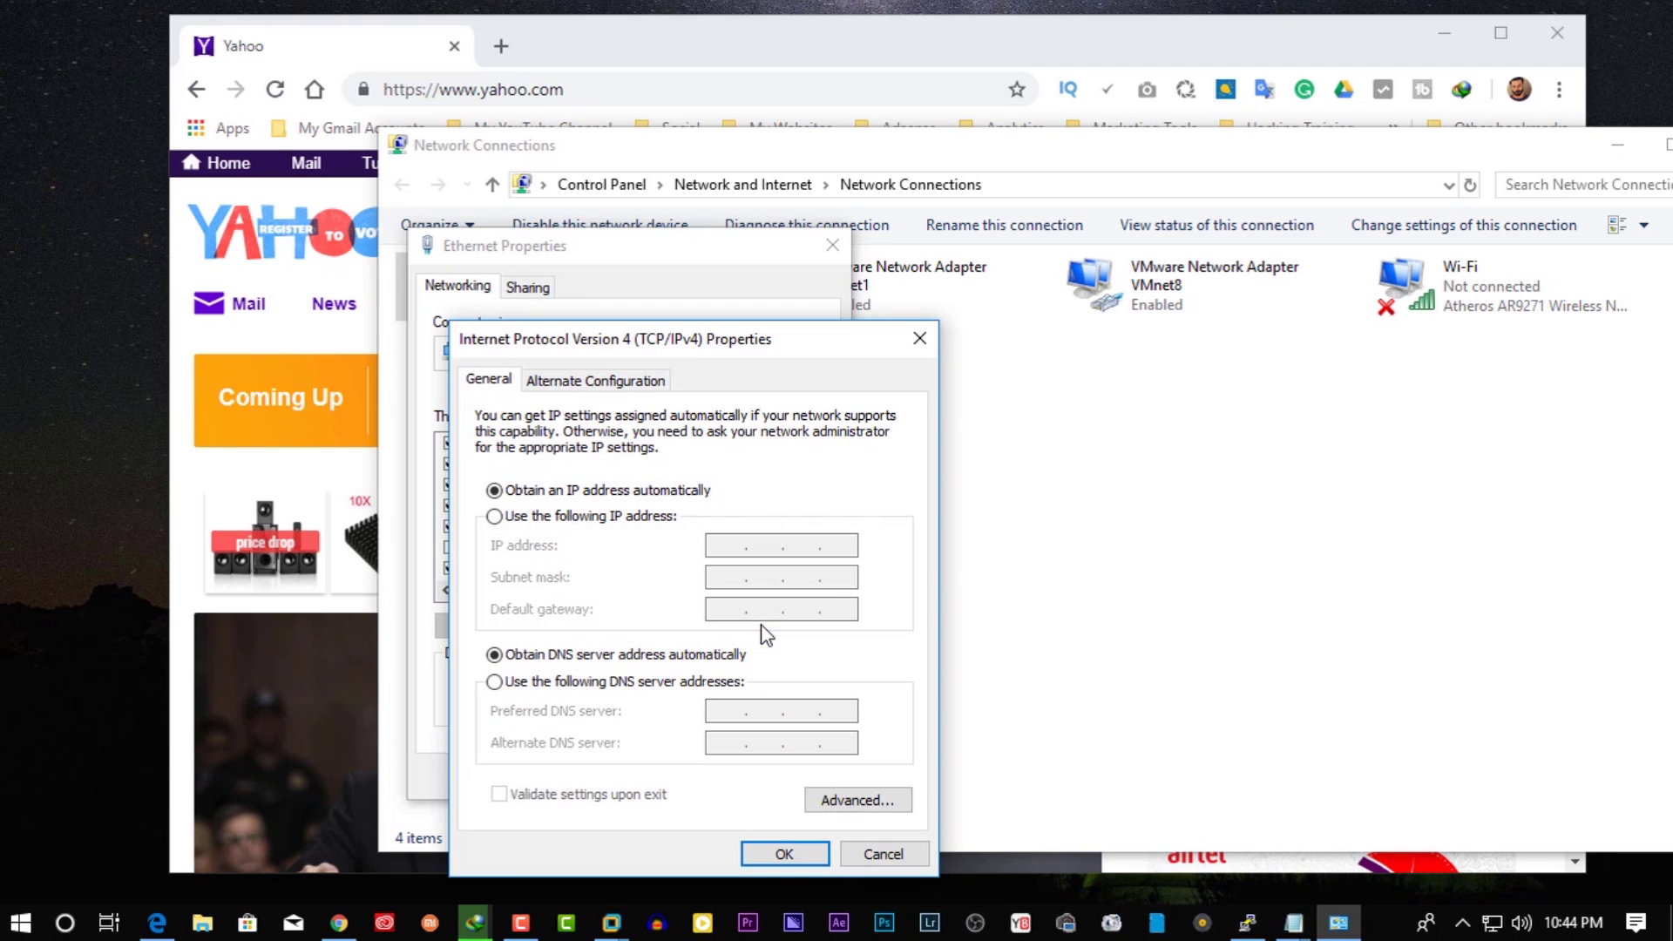
click(578, 685)
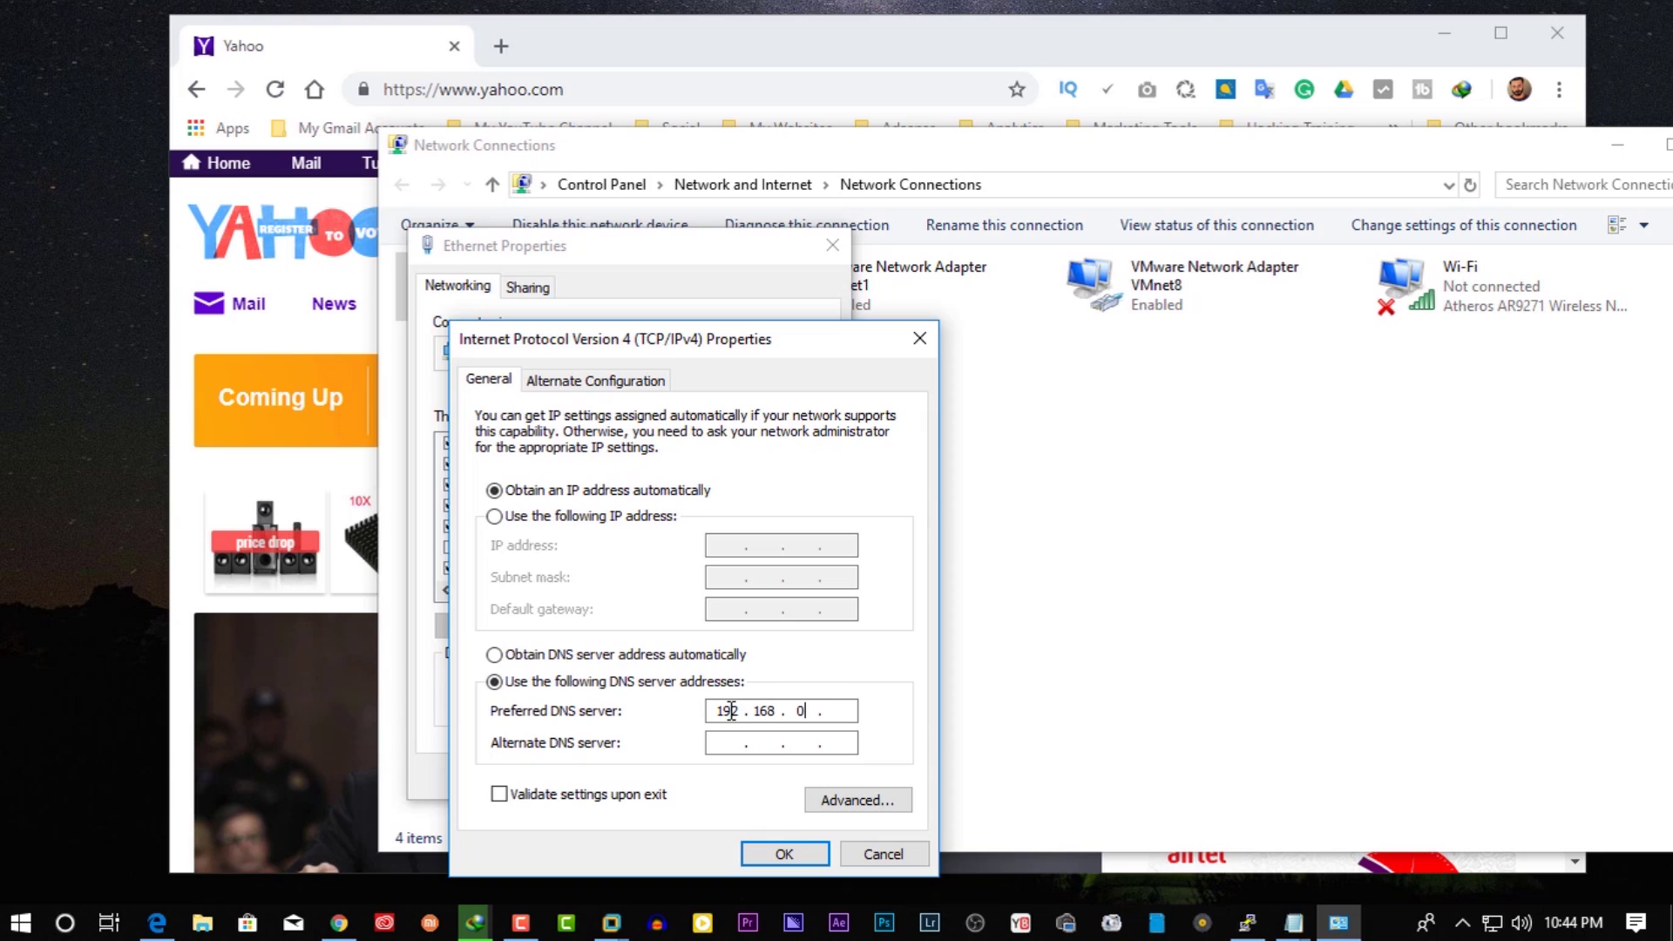
text(8)
click(784, 854)
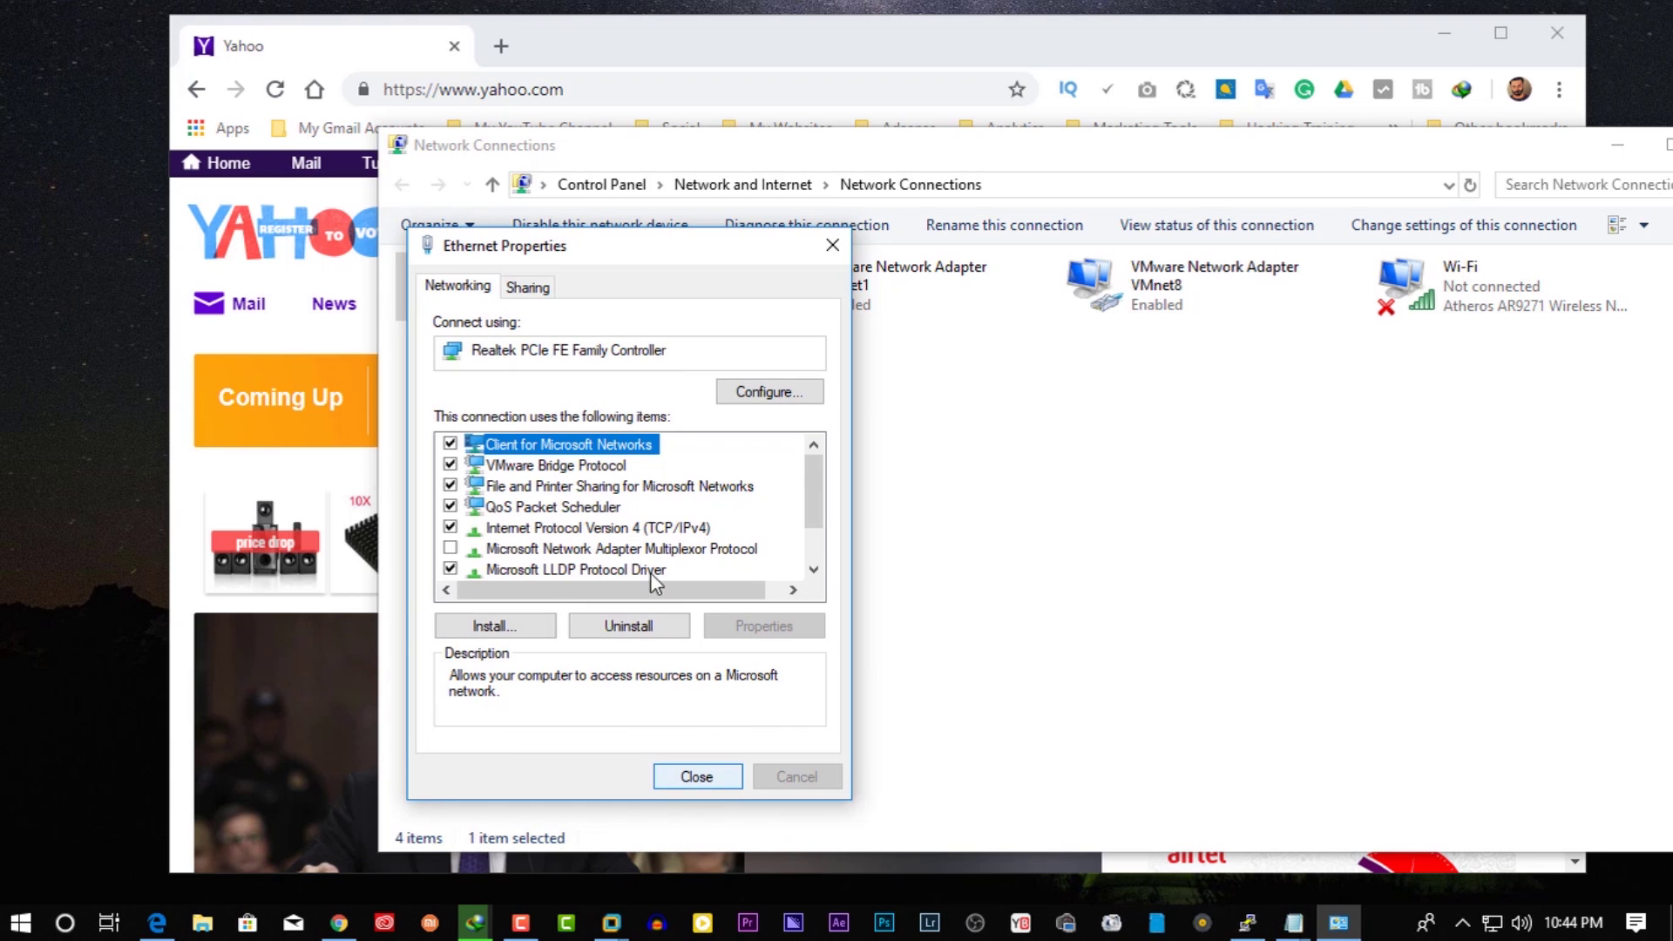
click(688, 772)
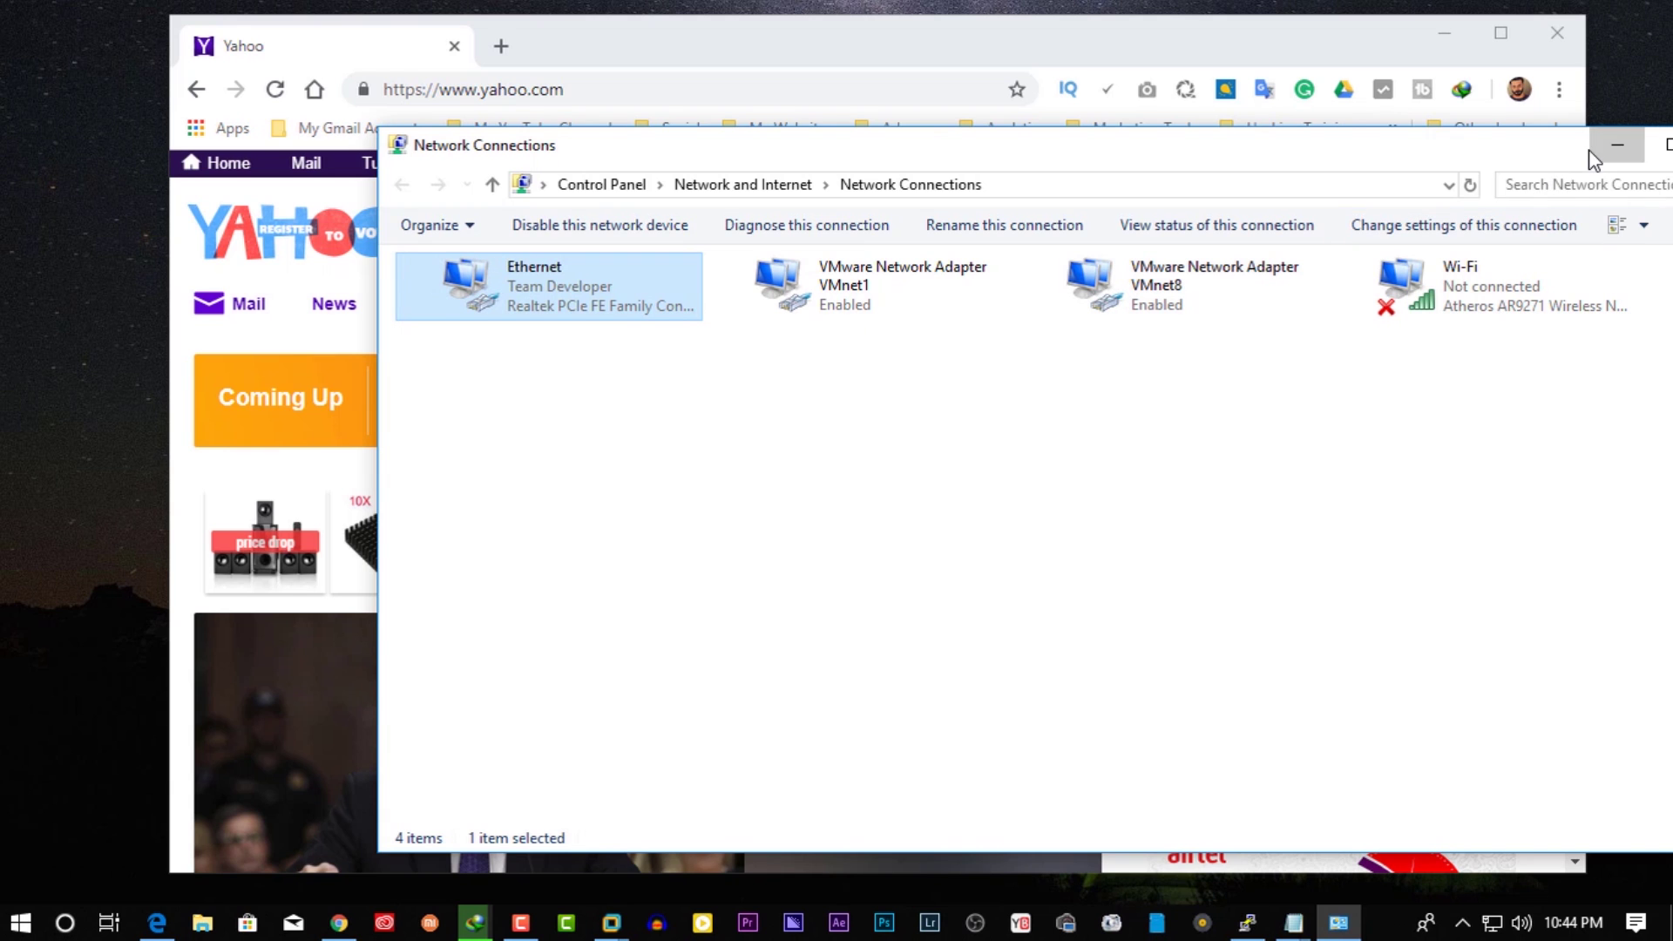
Reload yahoo.com in Chrome to check whether the ads are gone.
click(1616, 145)
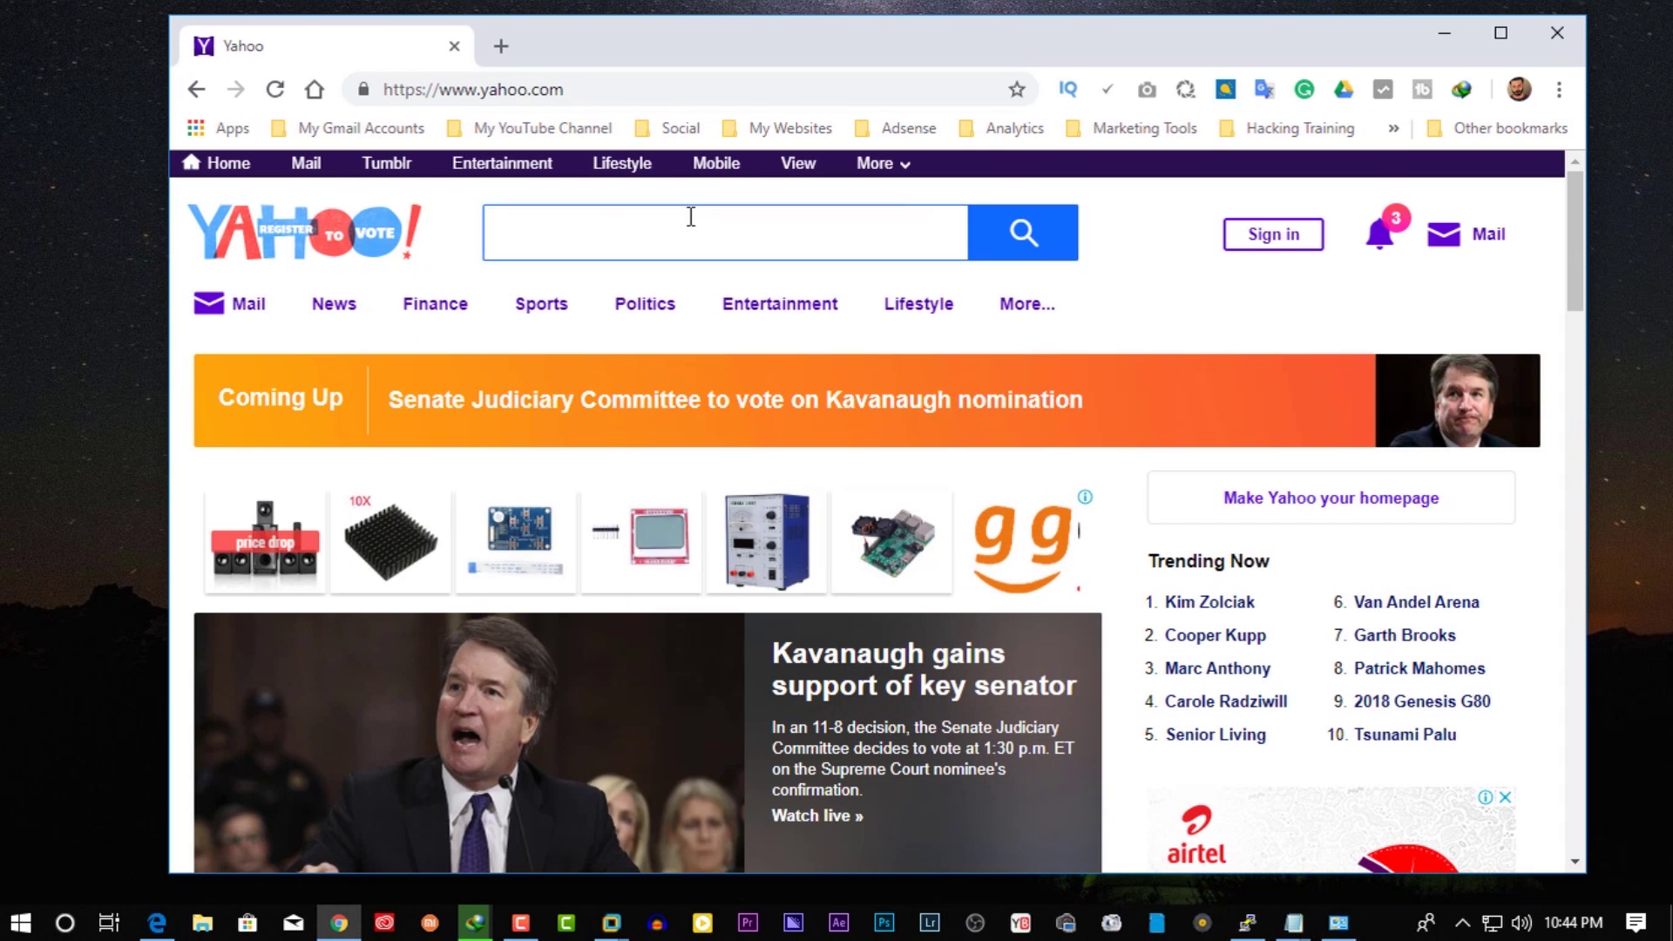
click(935, 96)
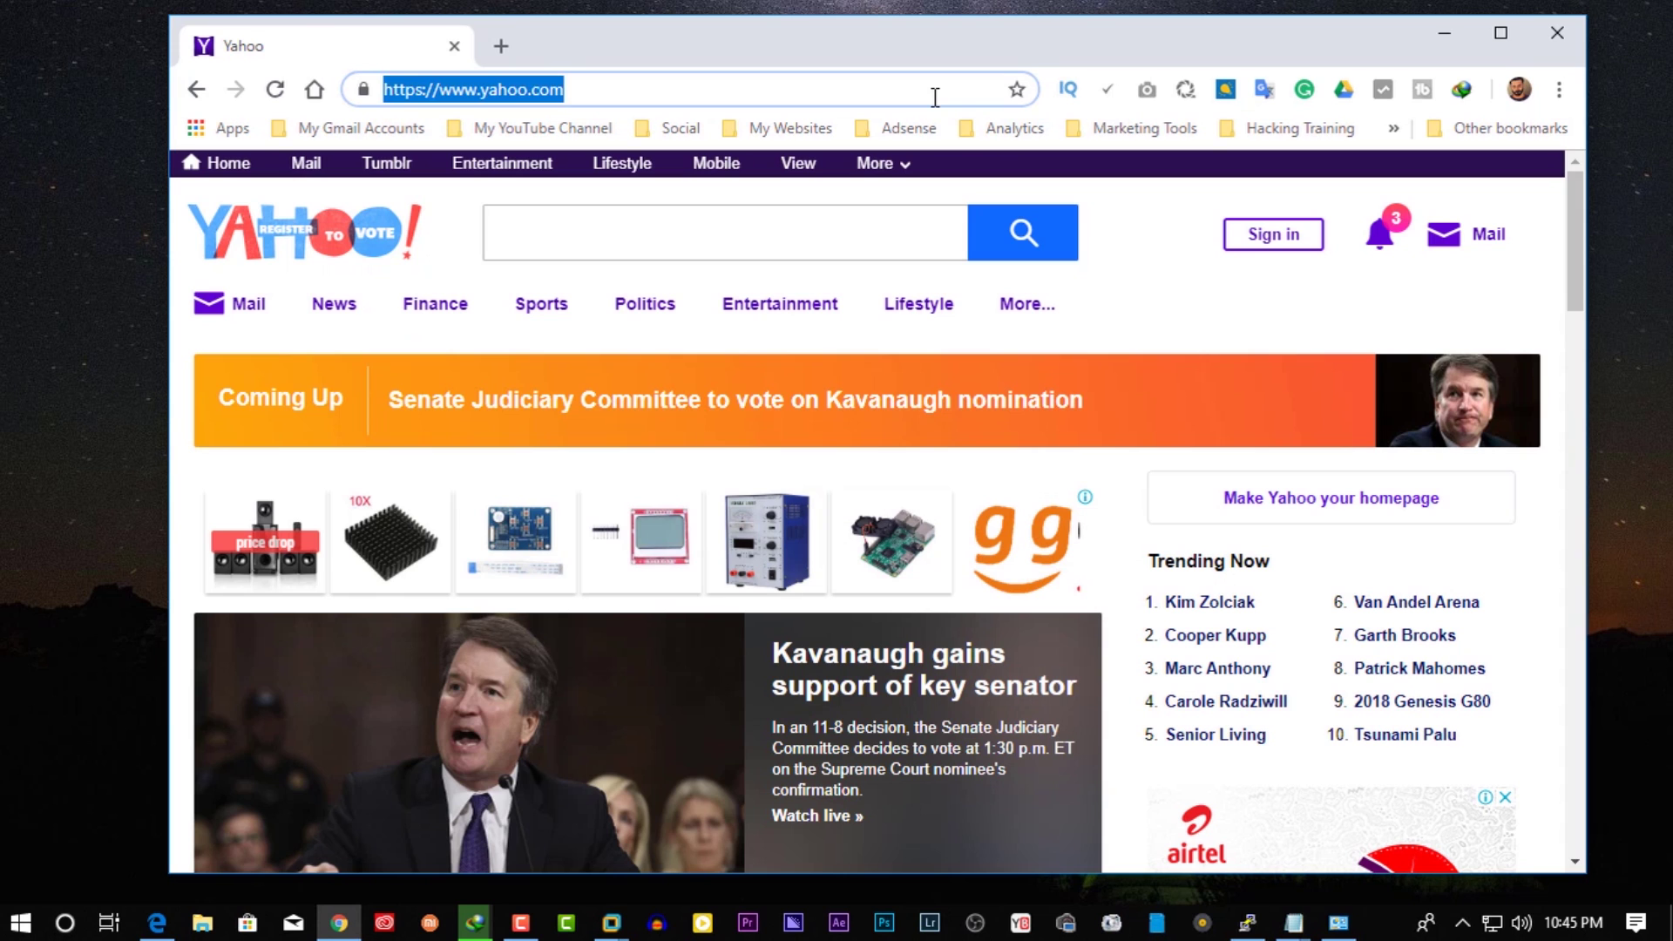
key(Return)
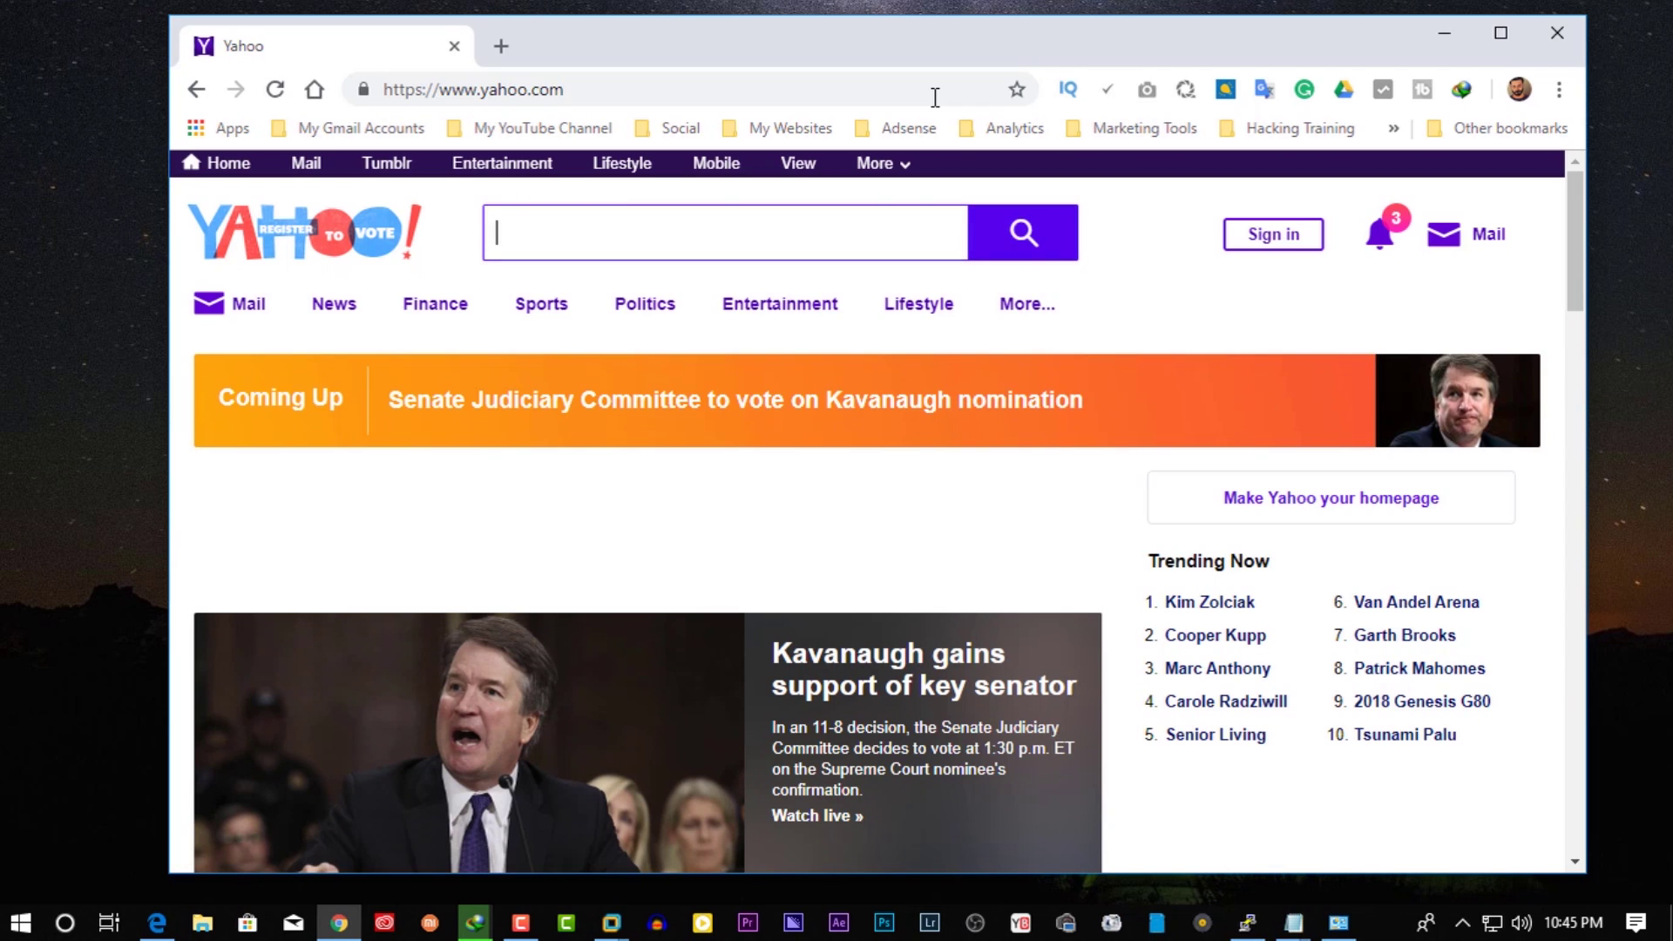
Switch the Ethernet adapter's IPv4 DNS to obtain its server automatically.
click(1352, 930)
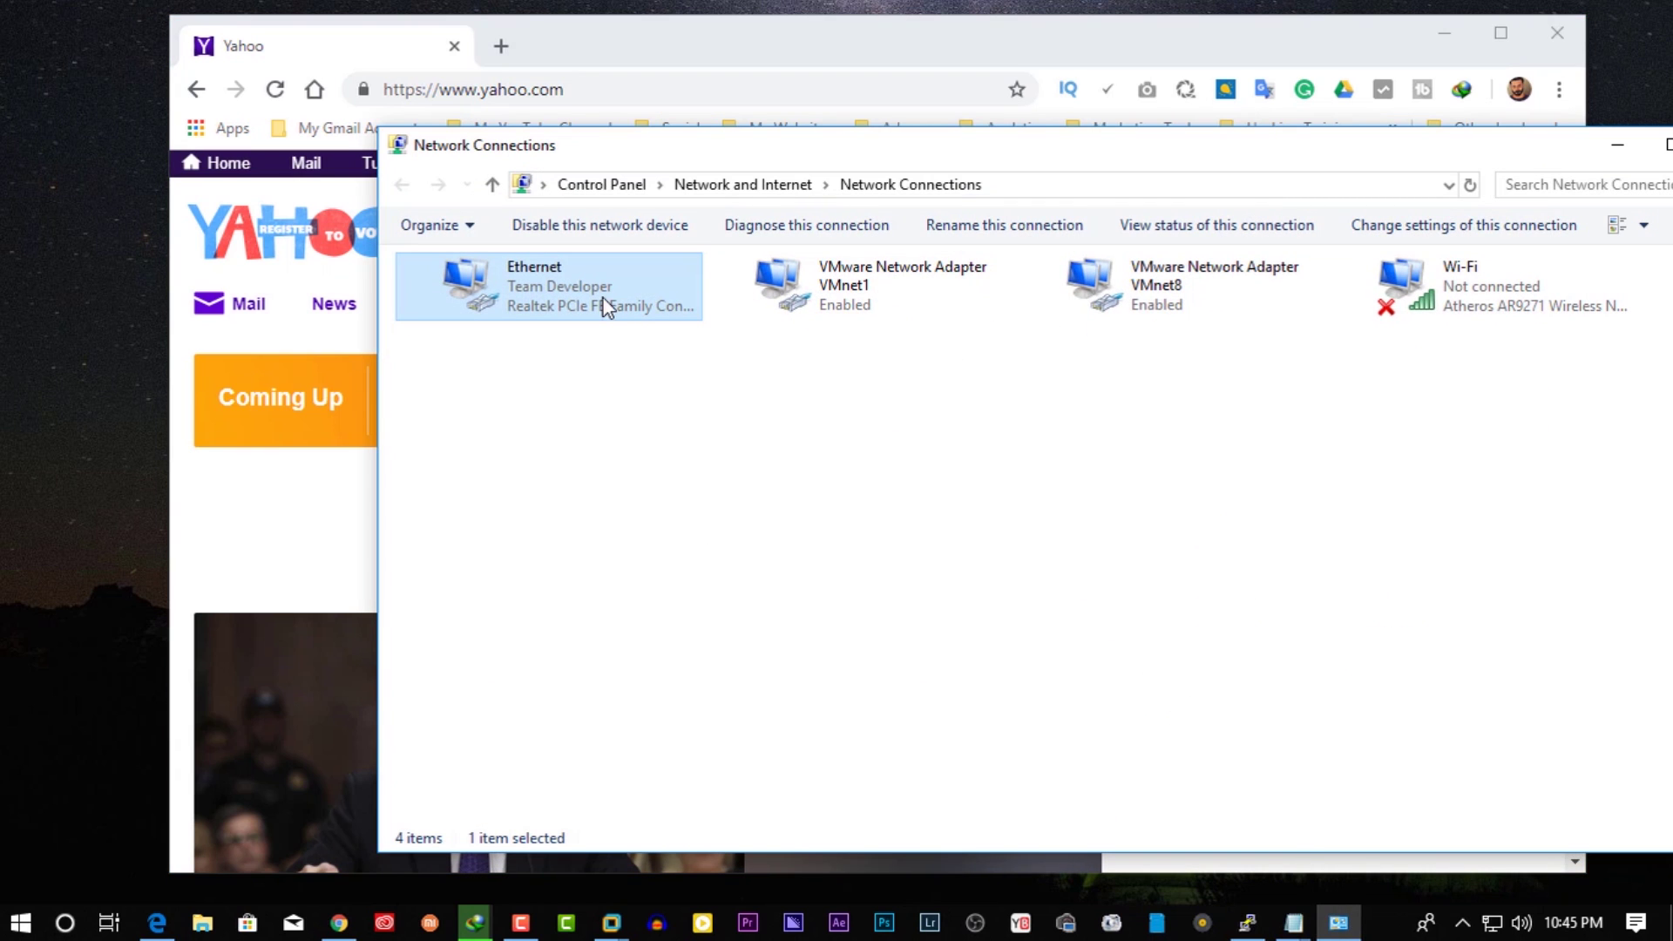
right_click(604, 299)
click(676, 539)
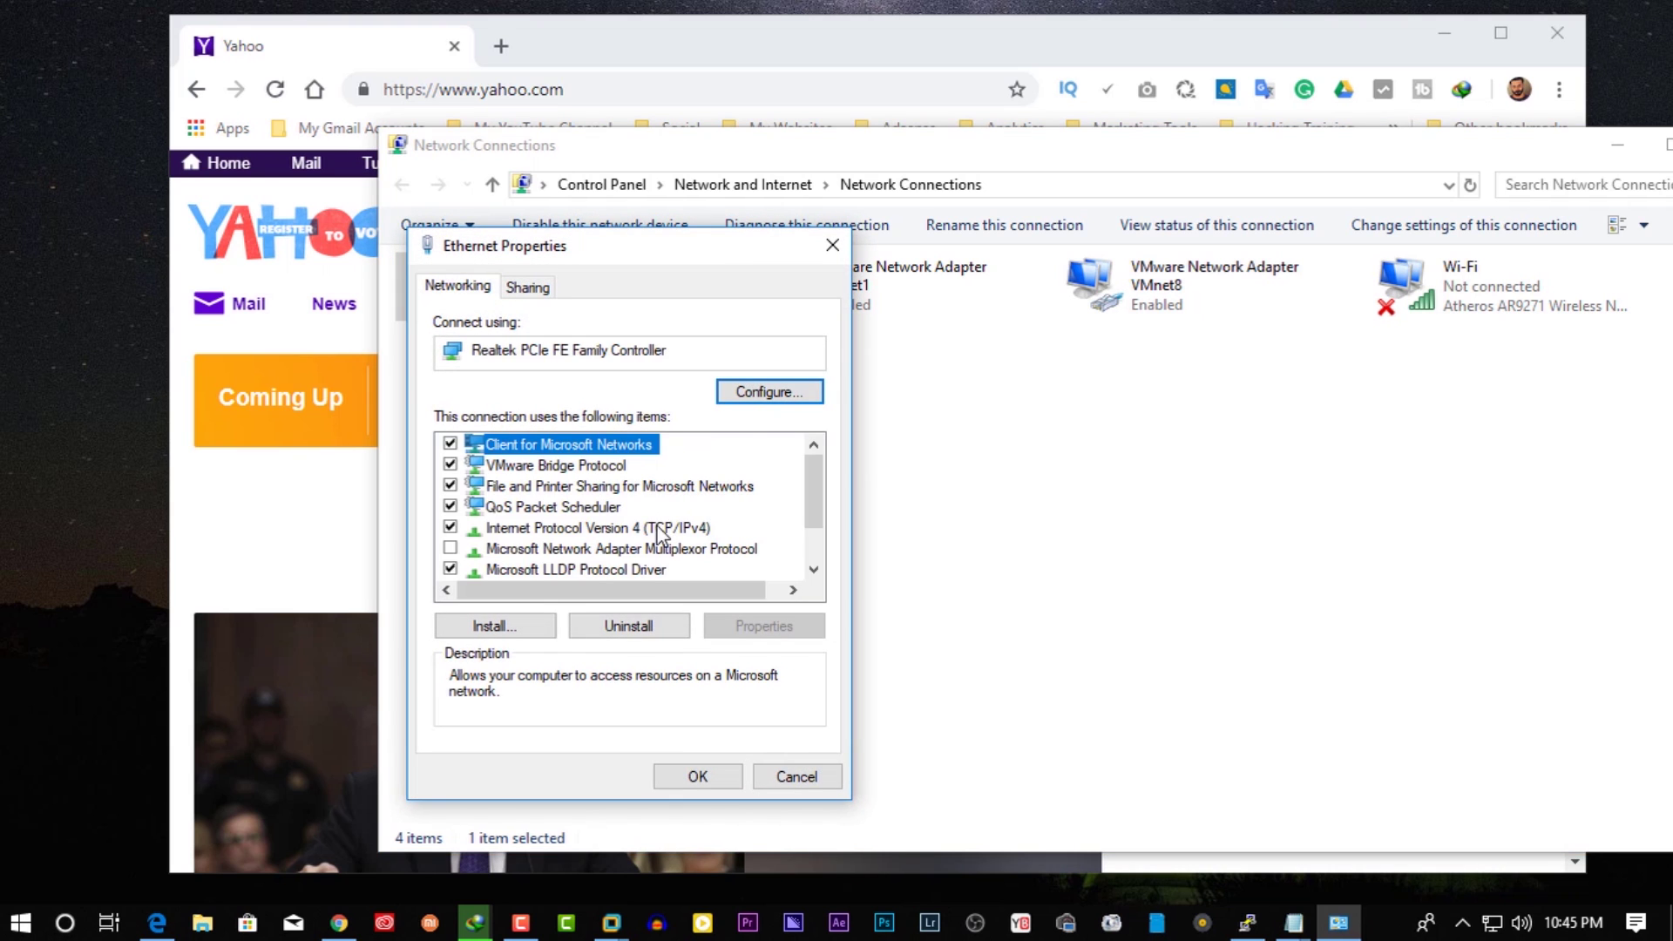
click(658, 529)
click(765, 626)
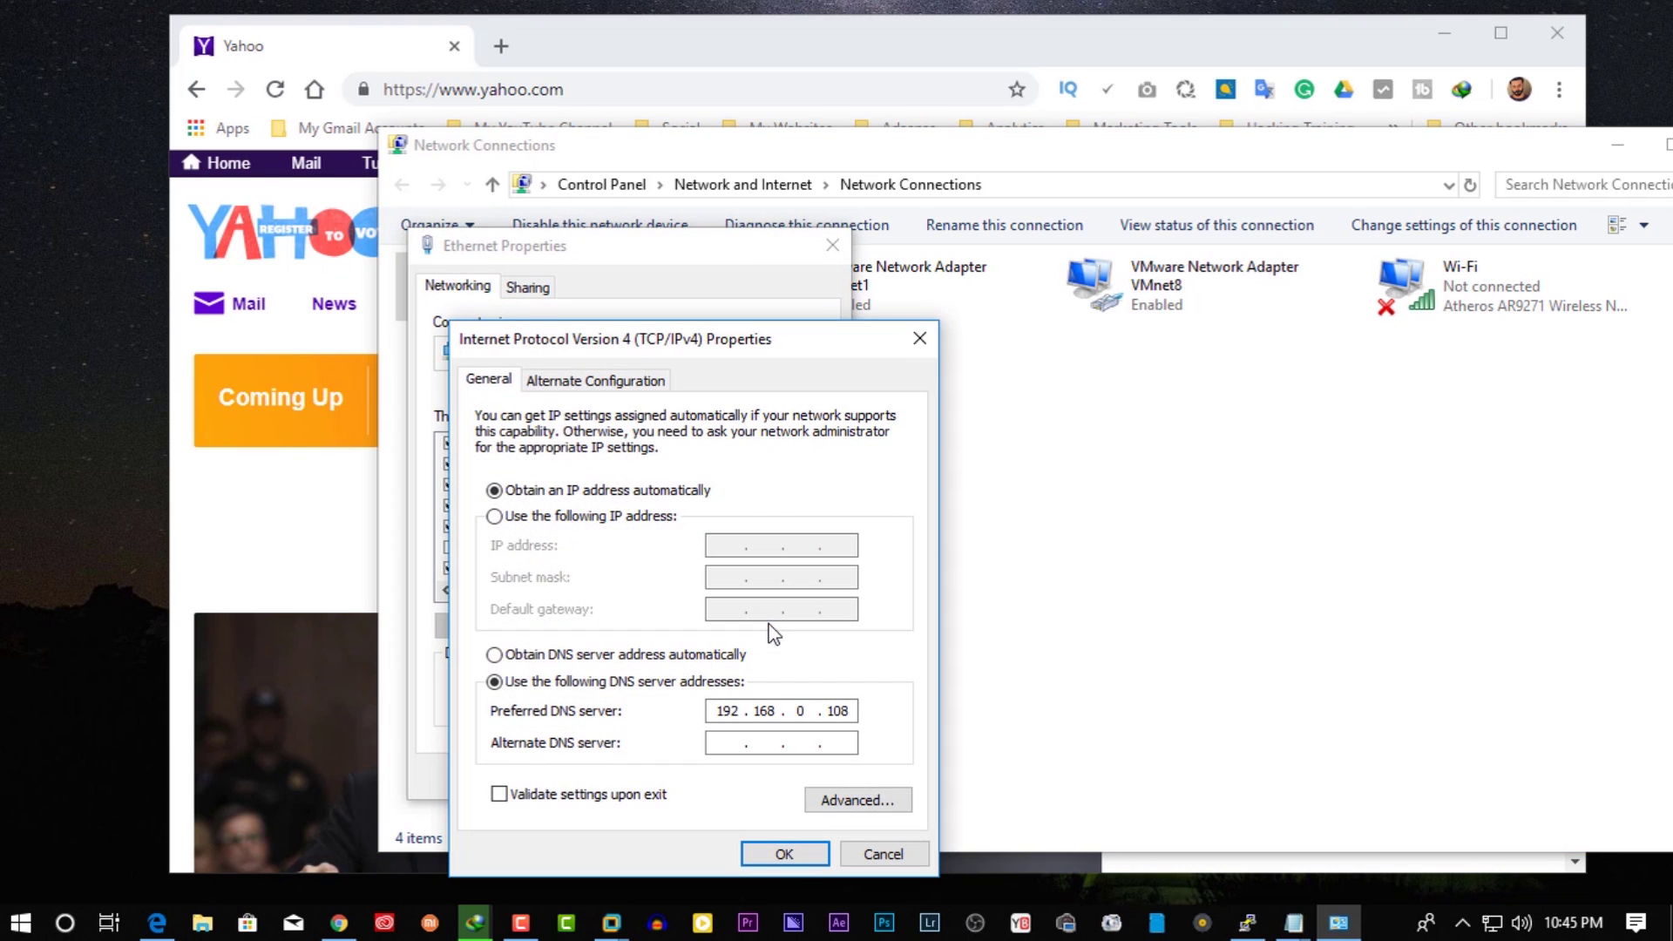
click(536, 655)
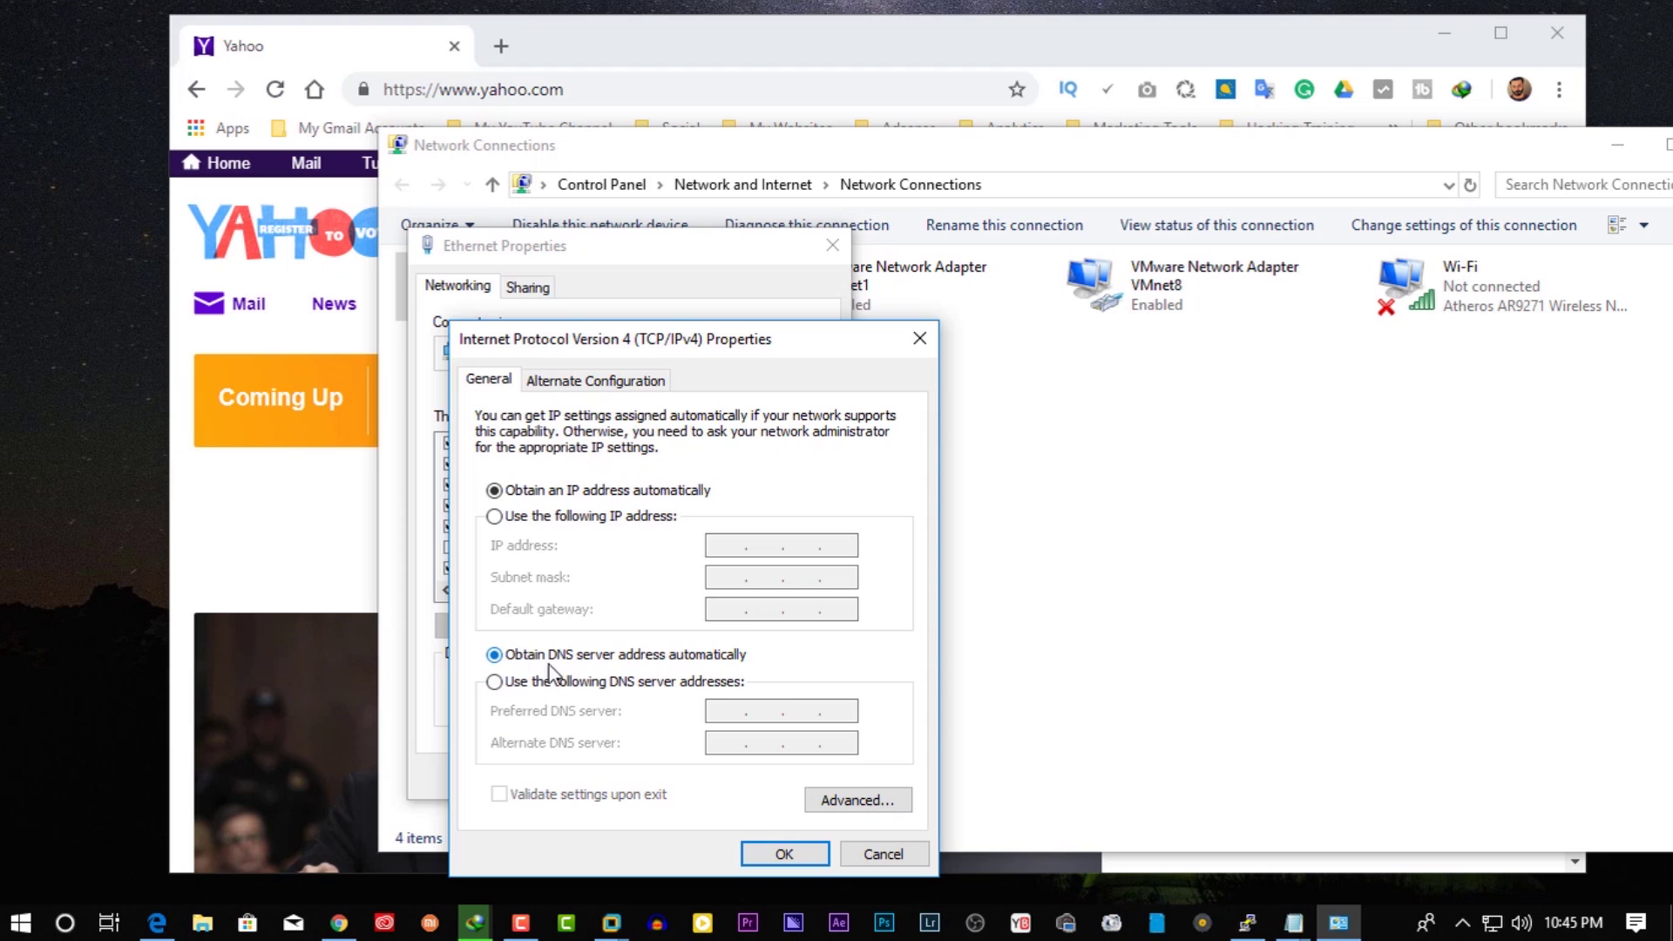
click(782, 854)
click(679, 776)
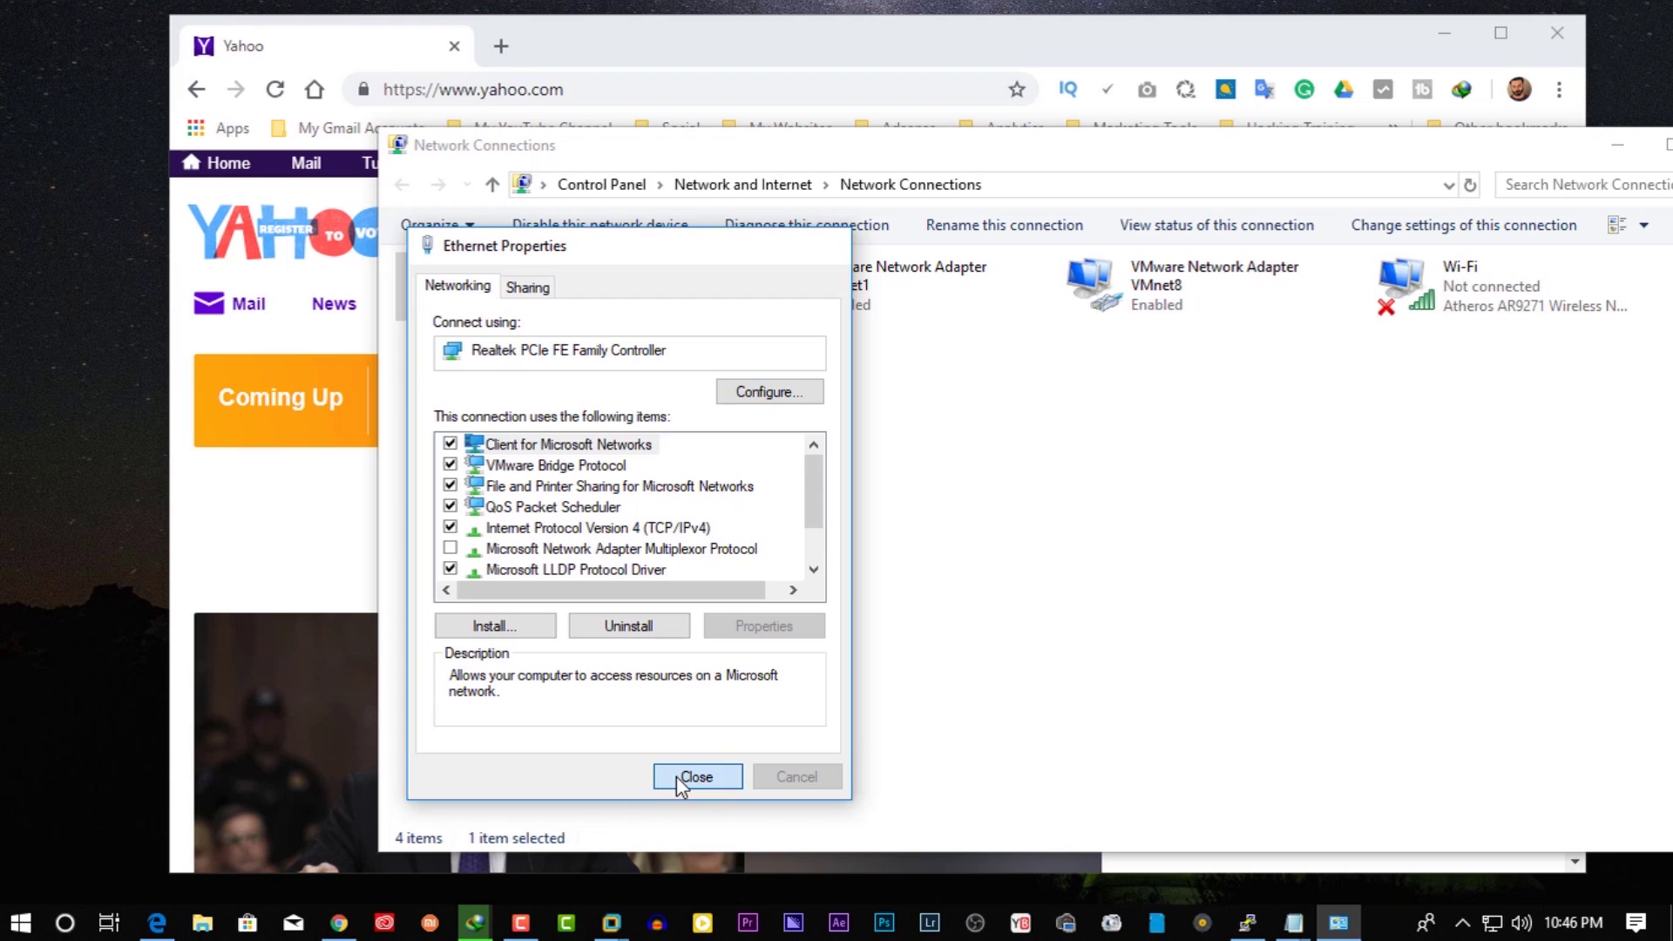
Reload yahoo.com to see the ads with automatic DNS.
click(377, 63)
click(607, 90)
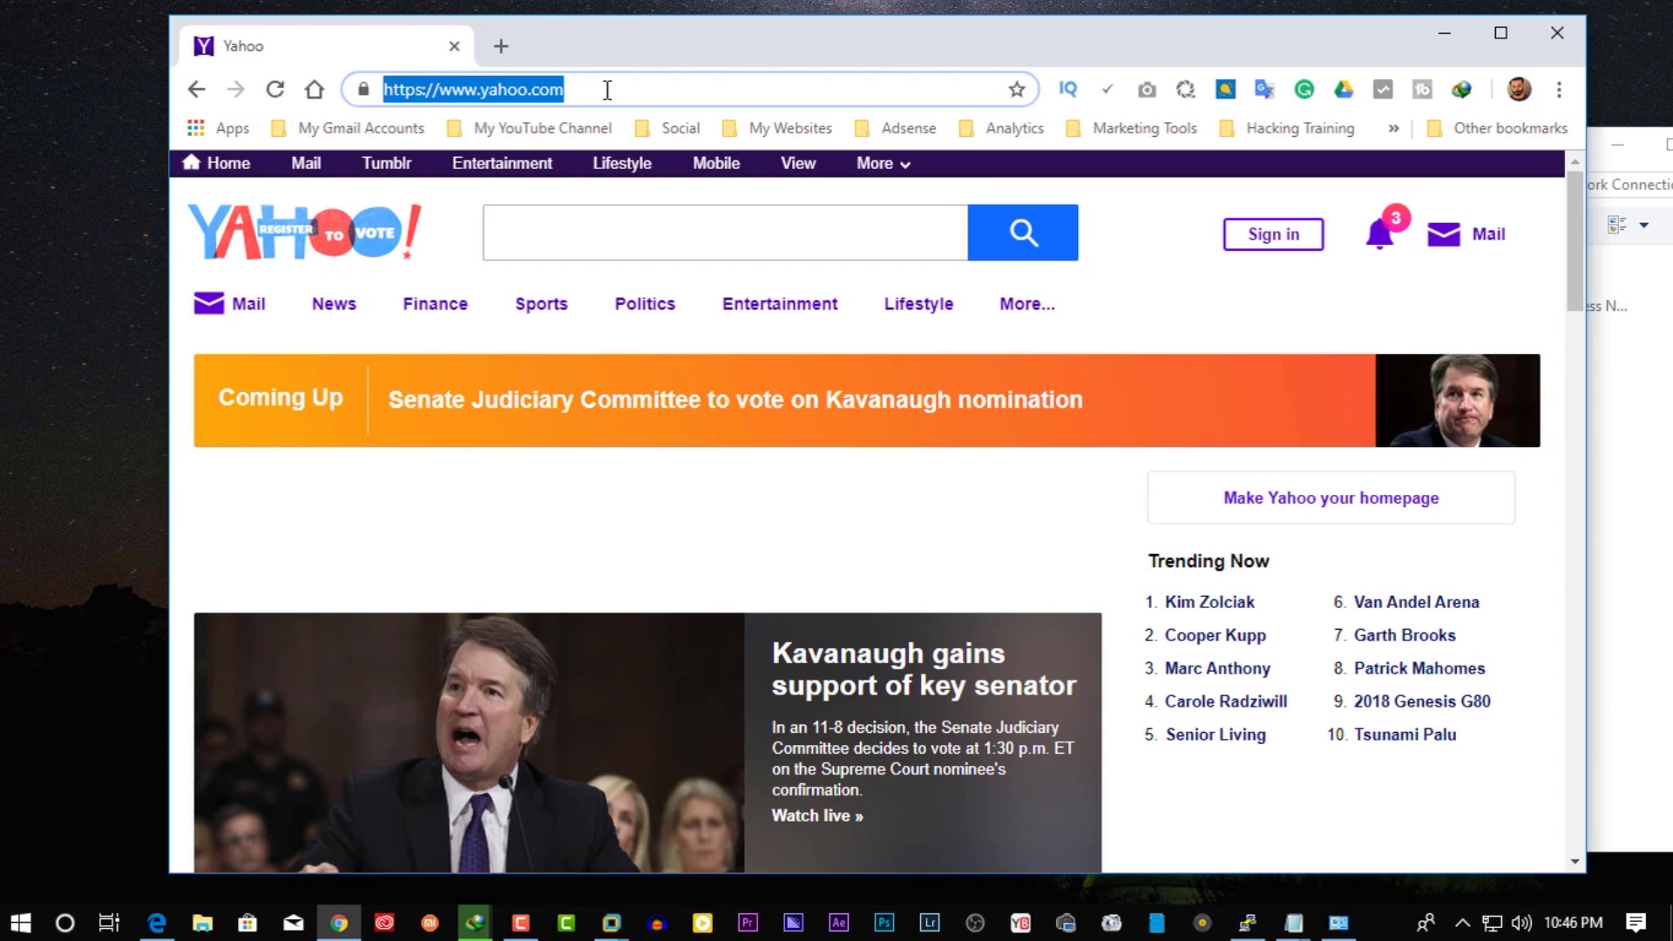
key(Return)
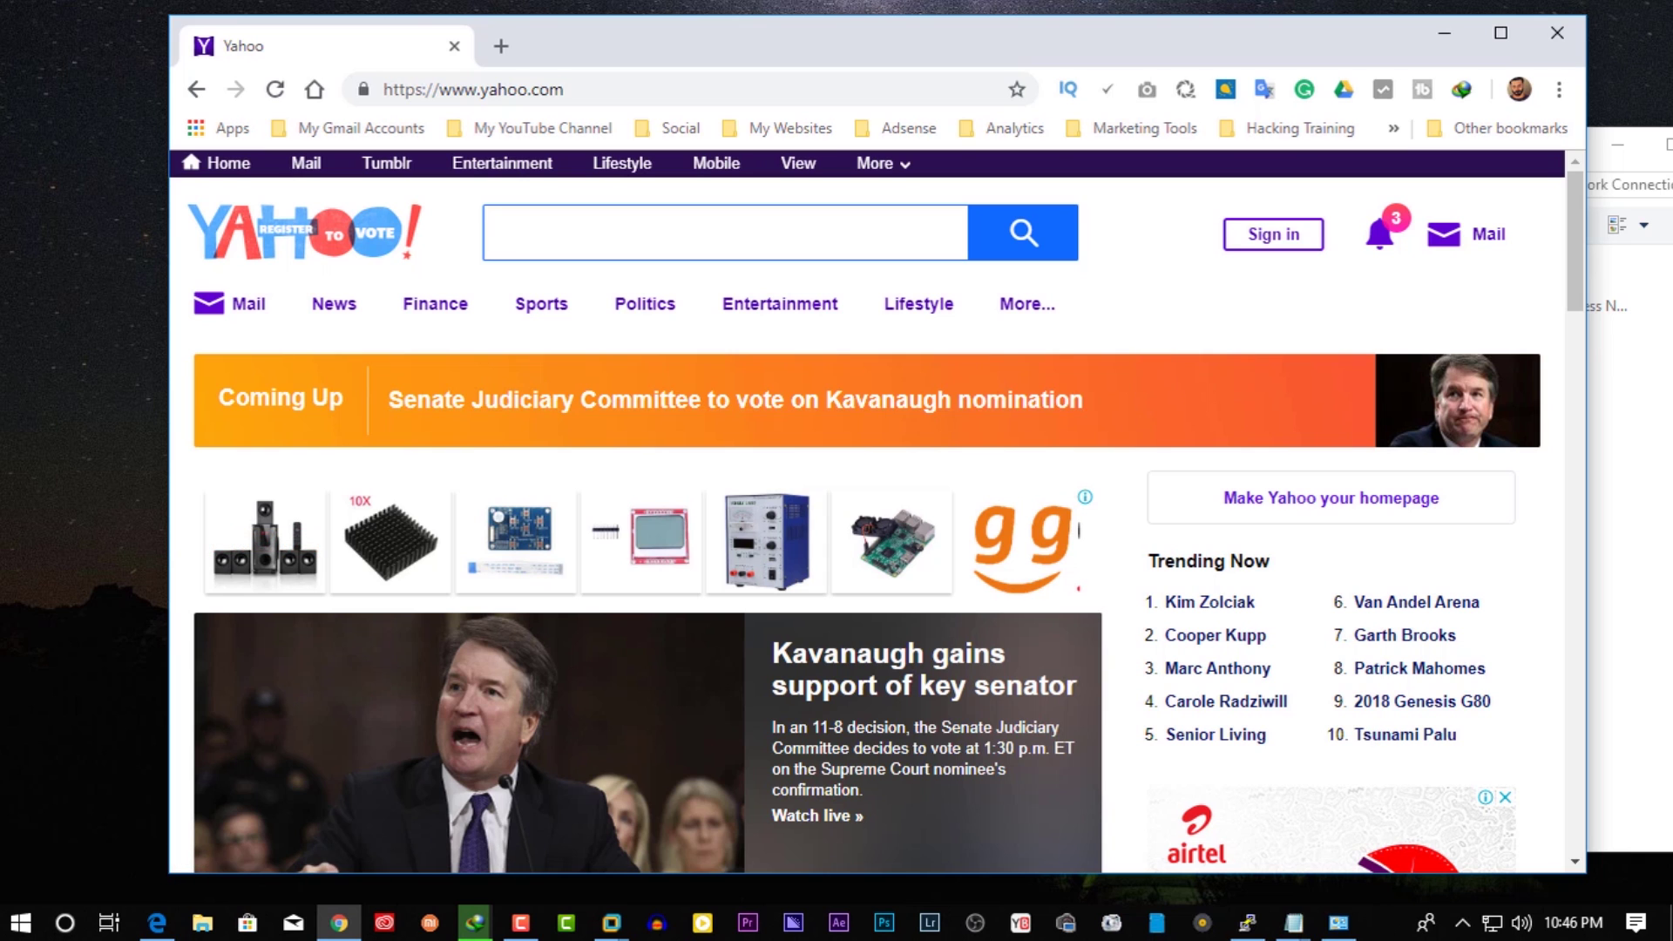
Set the Ethernet IPv4 preferred DNS server back to 192.168.0.108 manually.
click(1338, 921)
right_click(615, 284)
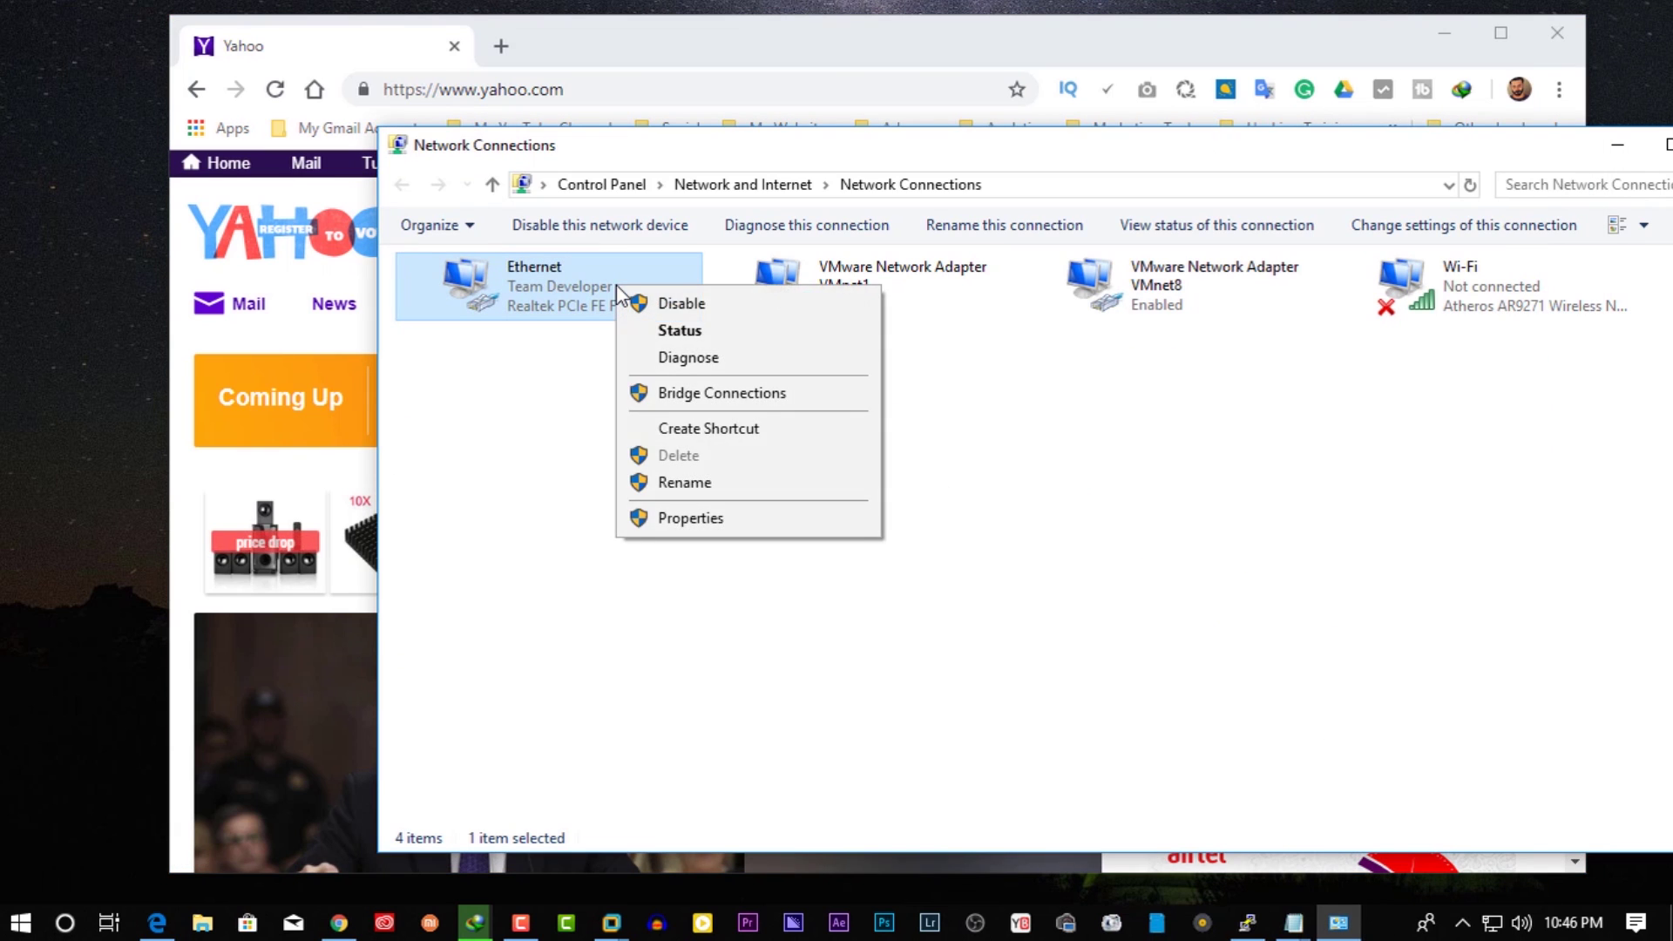
click(680, 517)
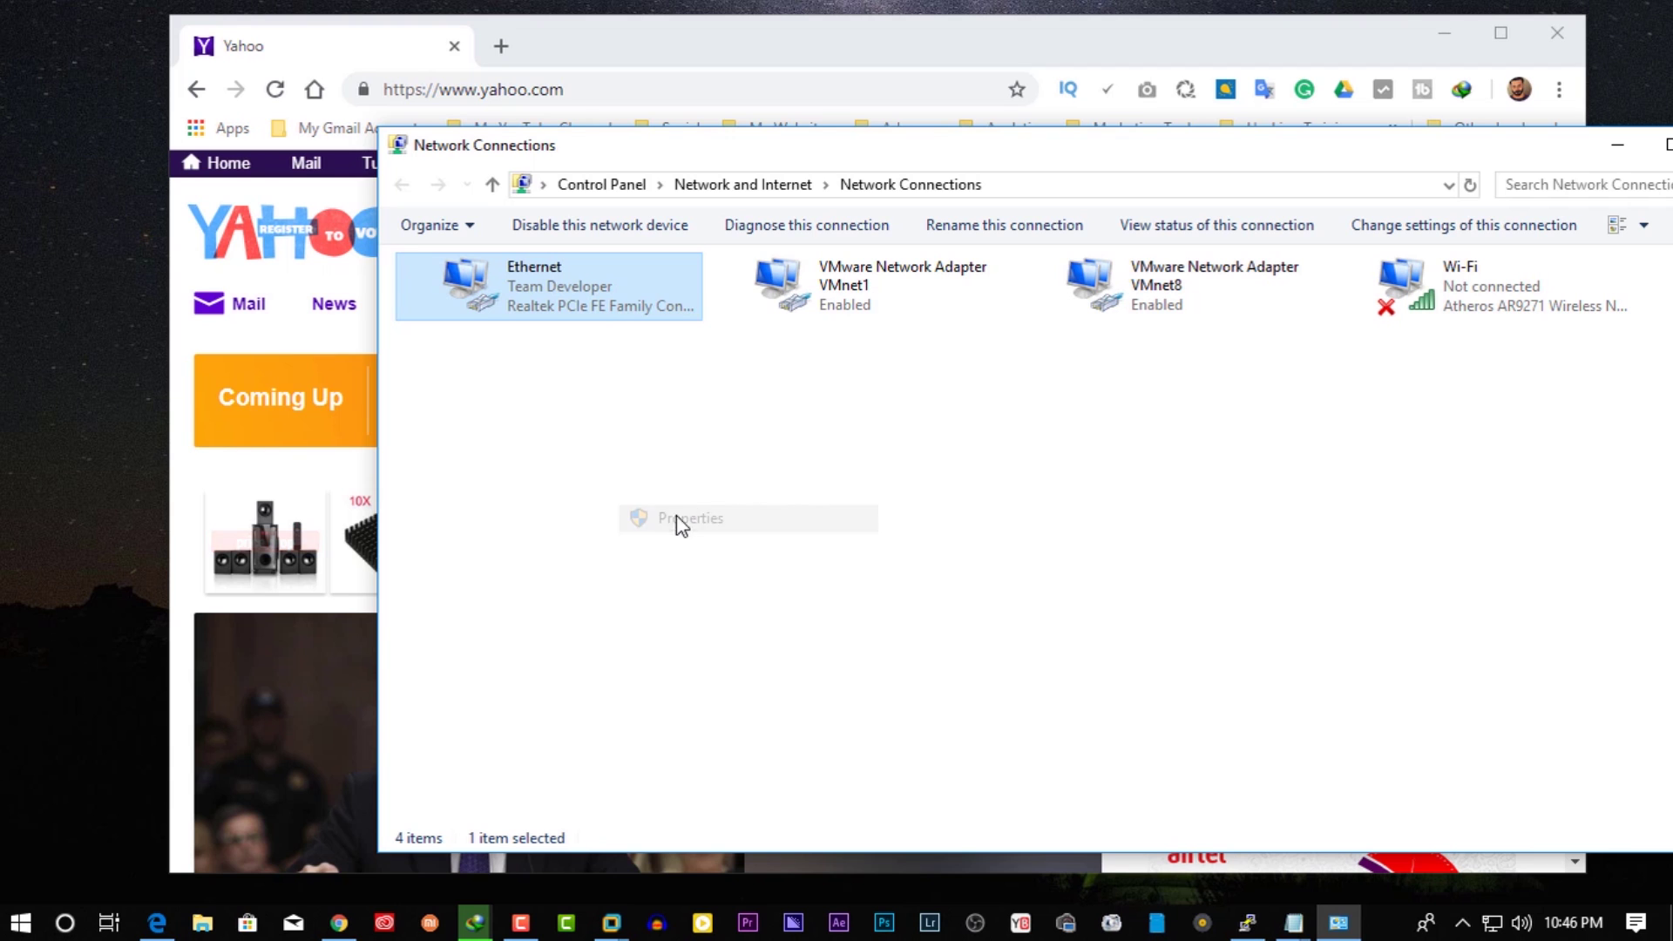
click(636, 534)
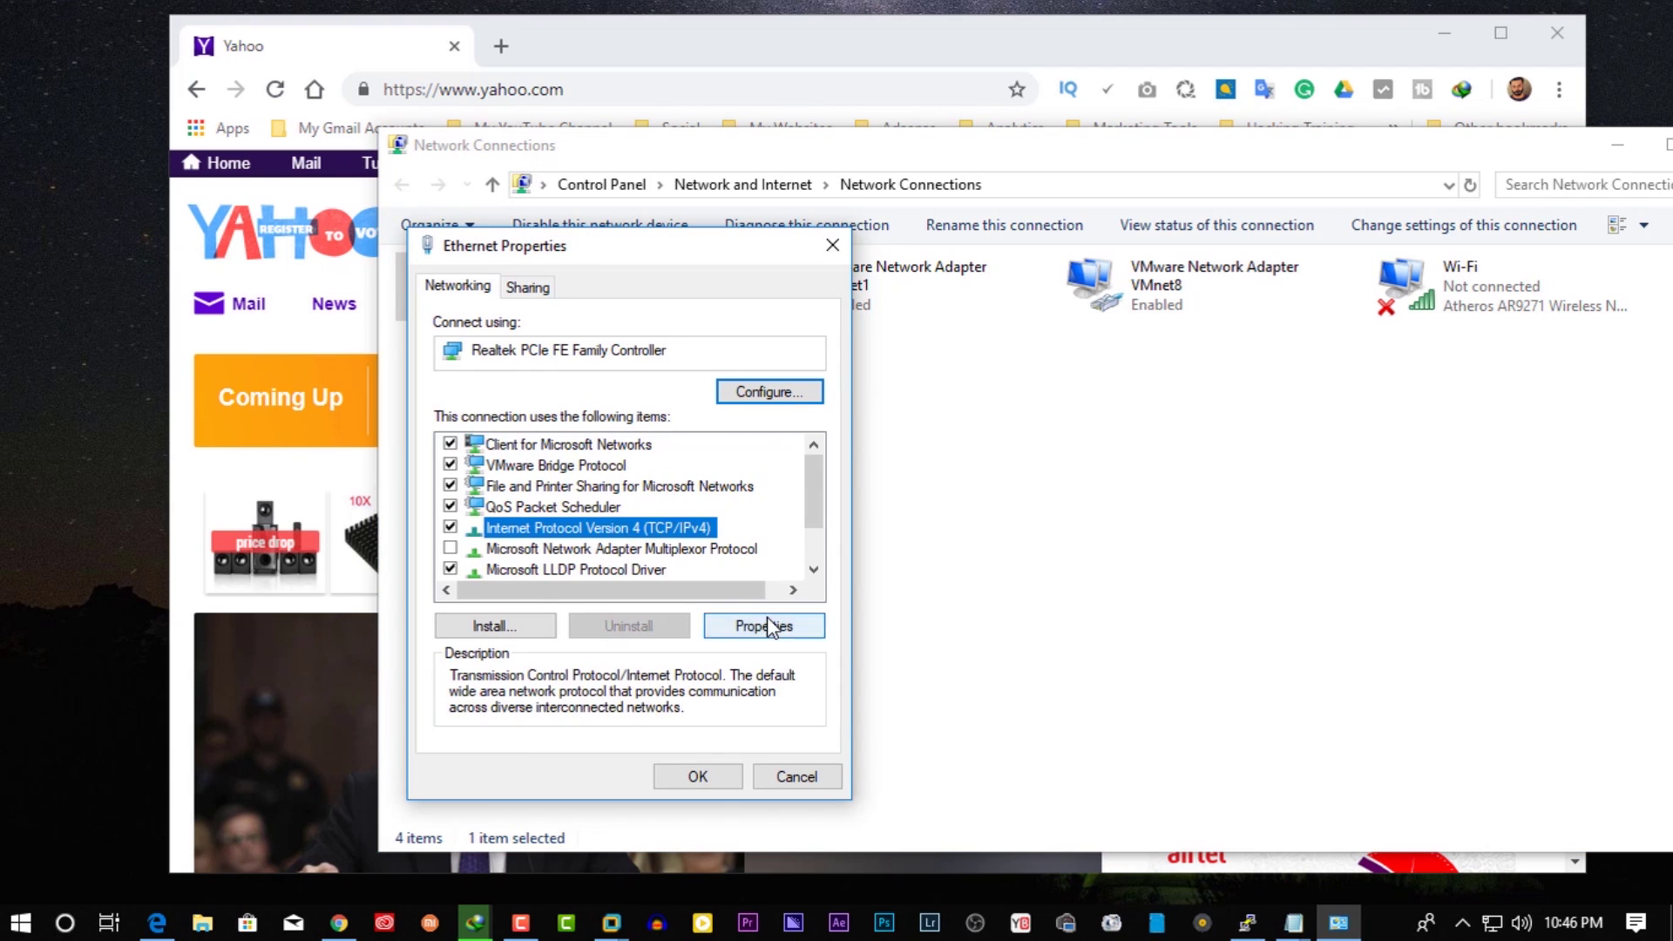
click(767, 624)
click(602, 681)
click(728, 712)
text(192...)
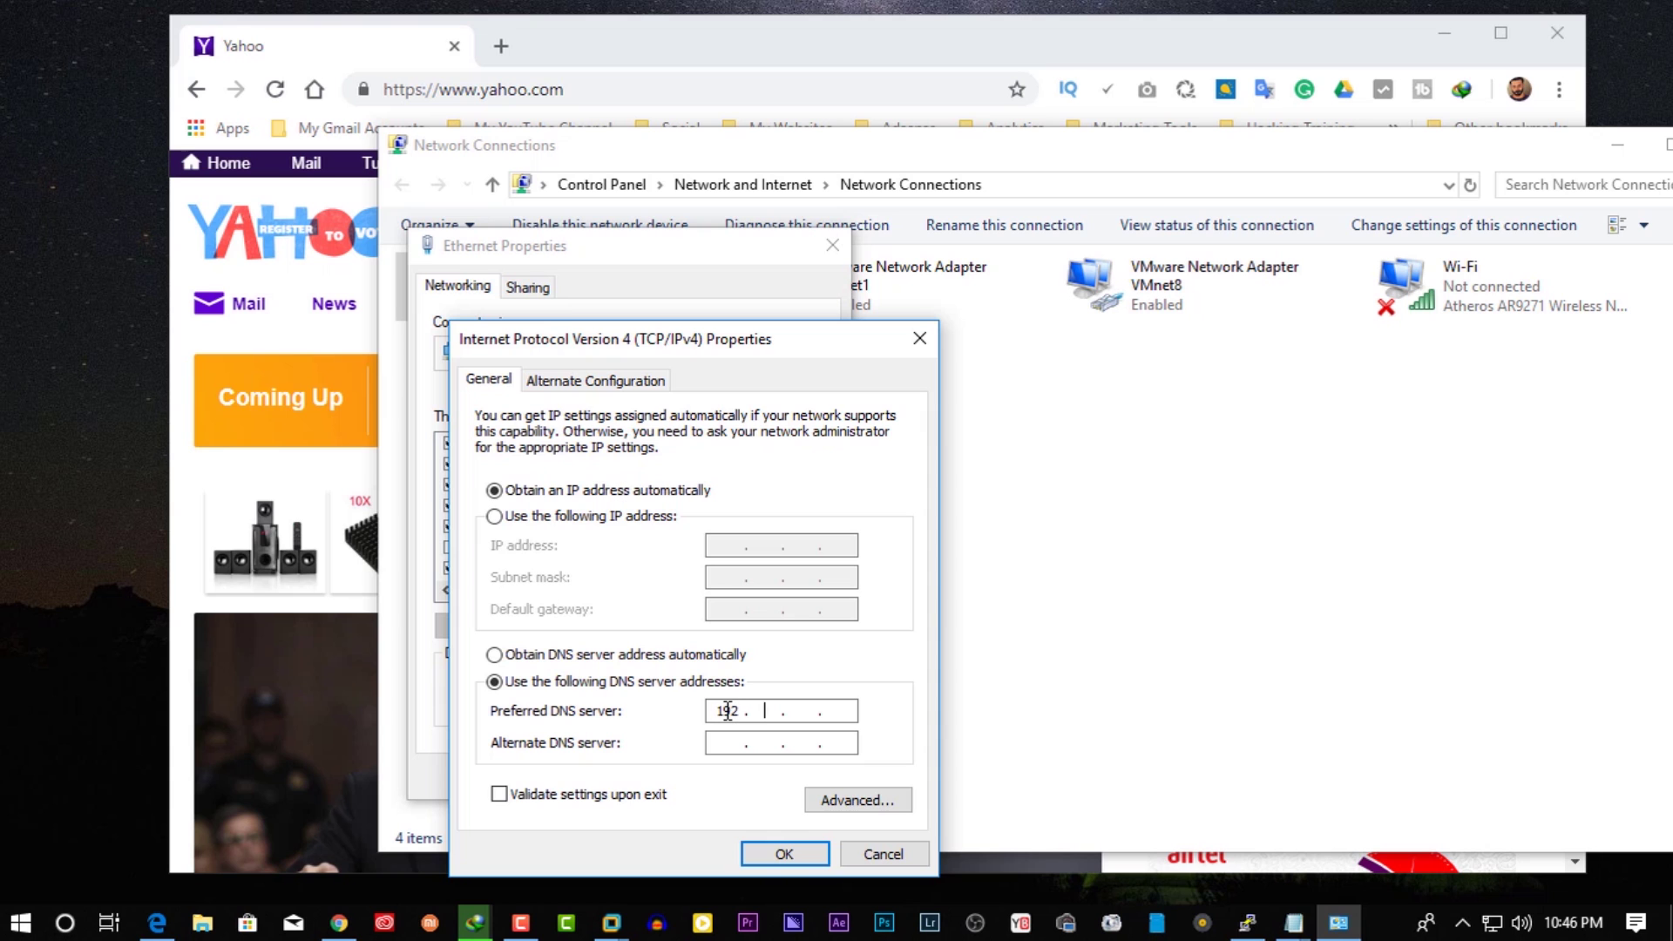
text(1680.)
text(108)
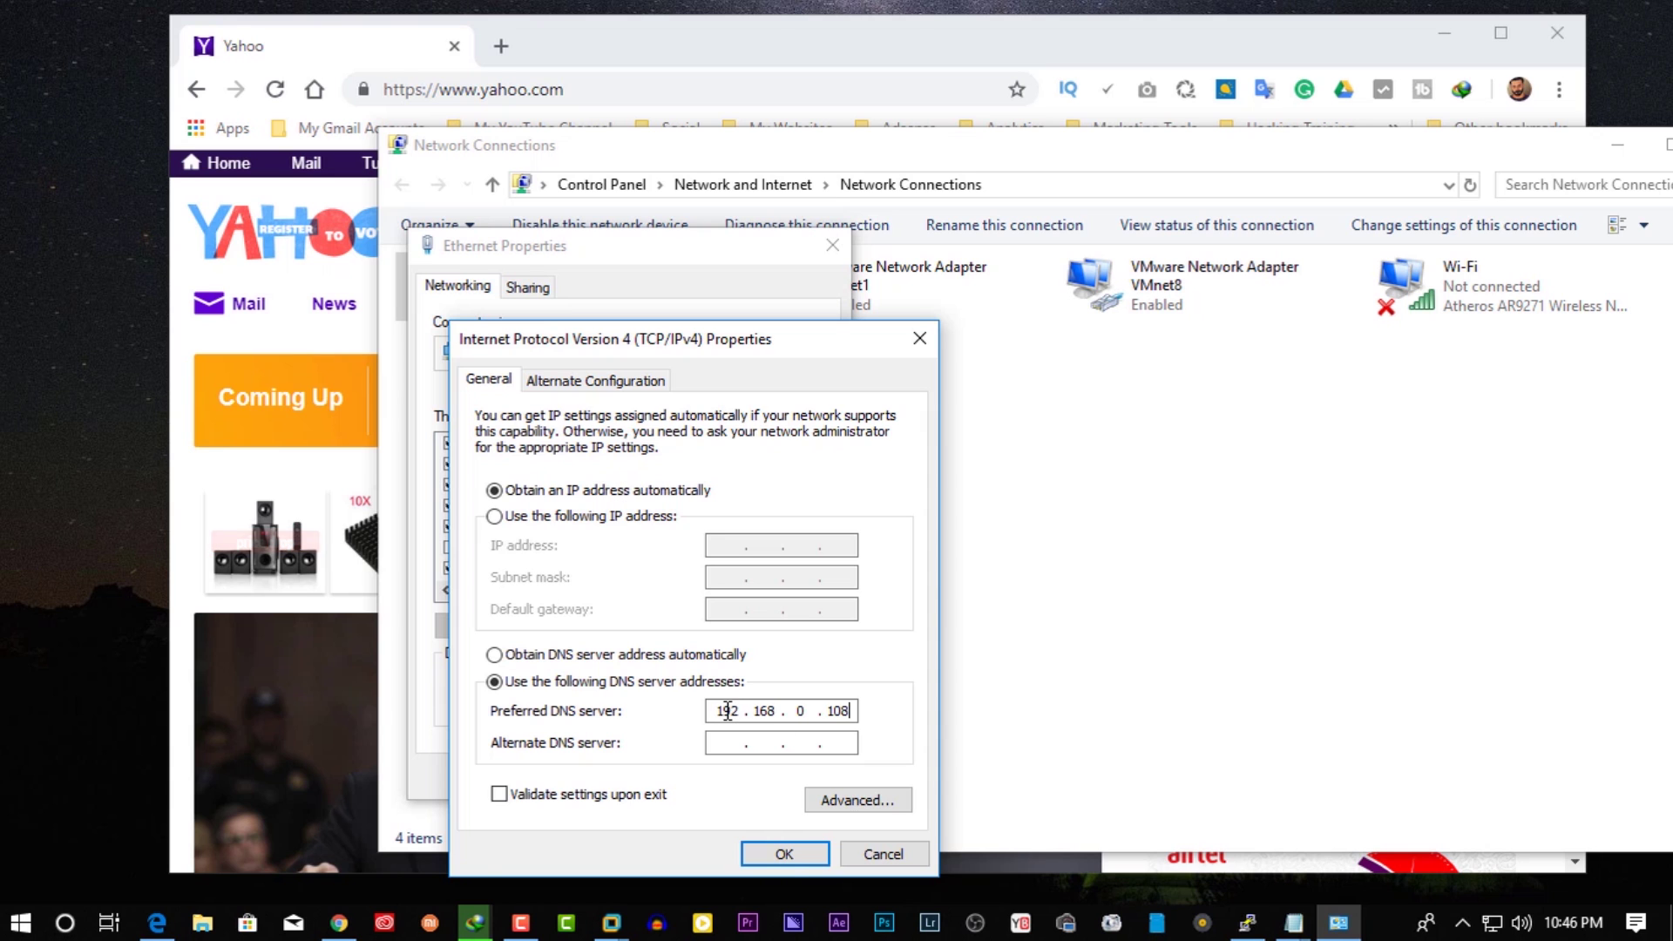
click(784, 854)
click(692, 778)
Reload yahoo.com to confirm the ads are blocked.
click(392, 65)
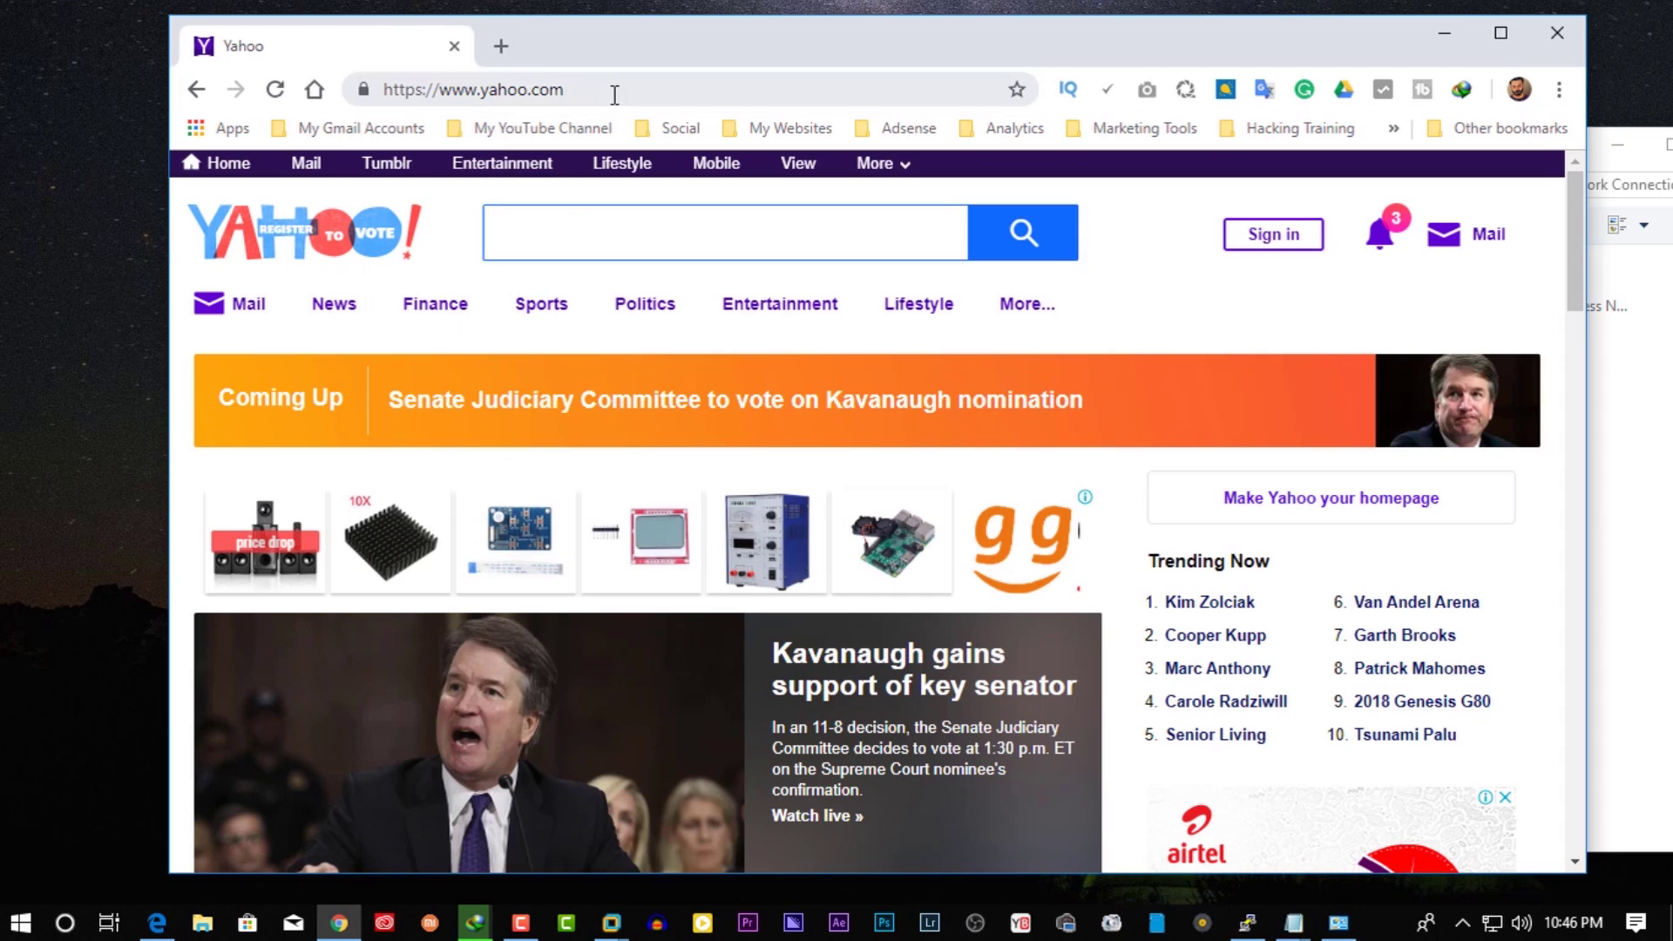
click(614, 90)
key(Return)
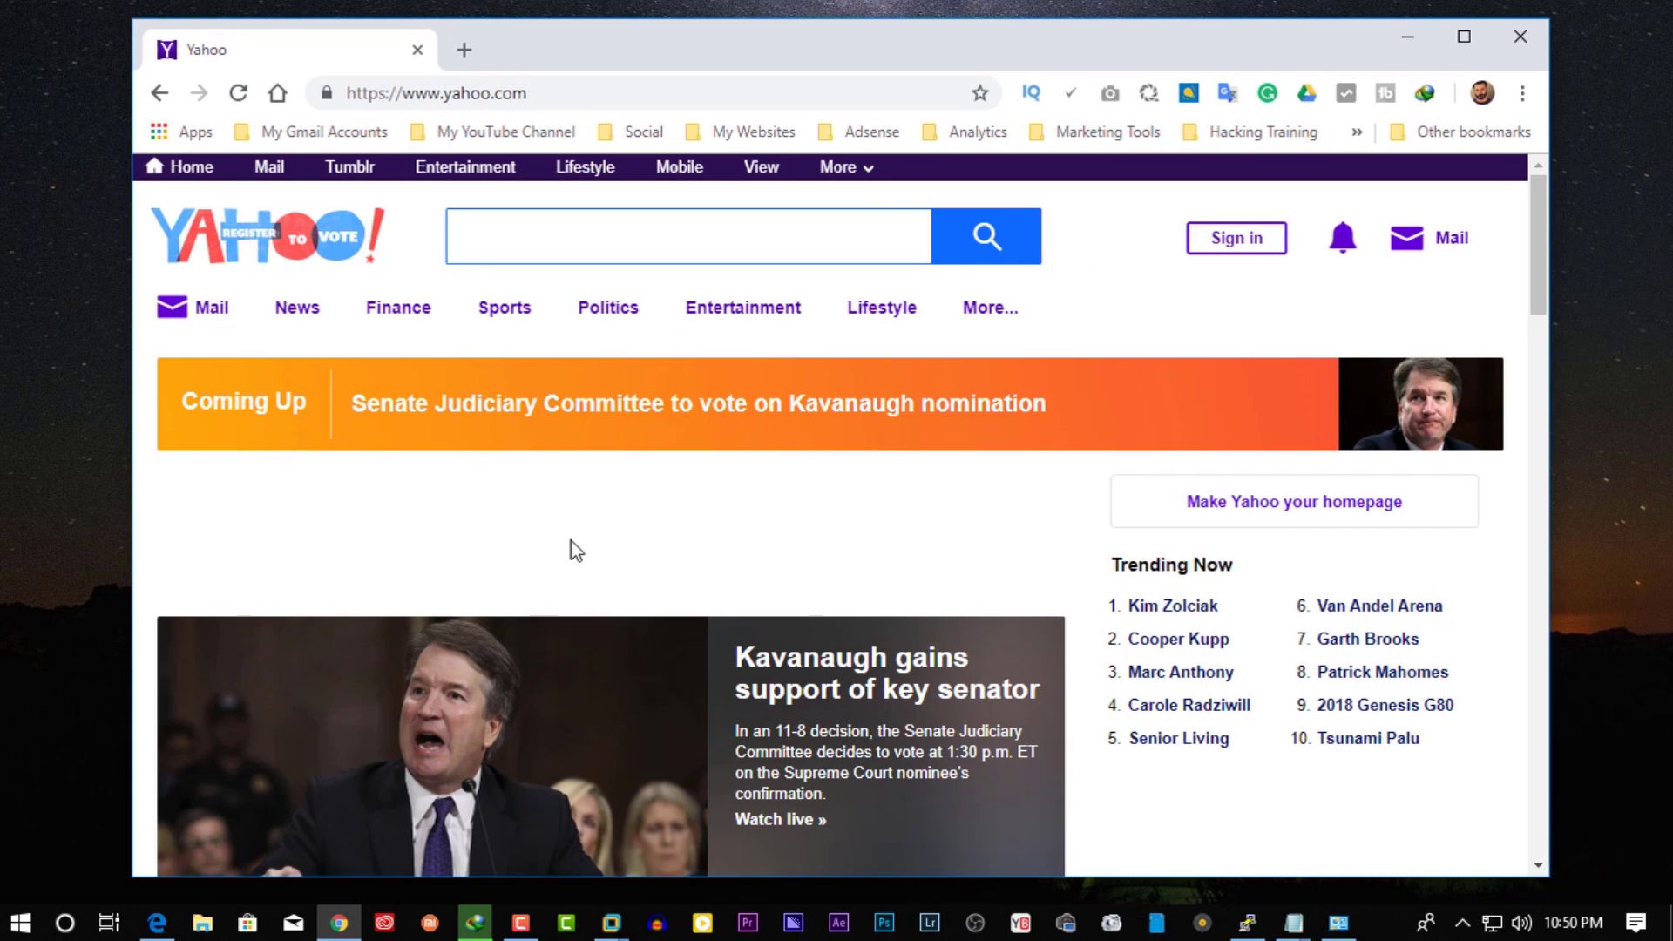
Open 192.168.0.108/admin in a new tab and maximize the Chrome window.
click(479, 56)
text(192)
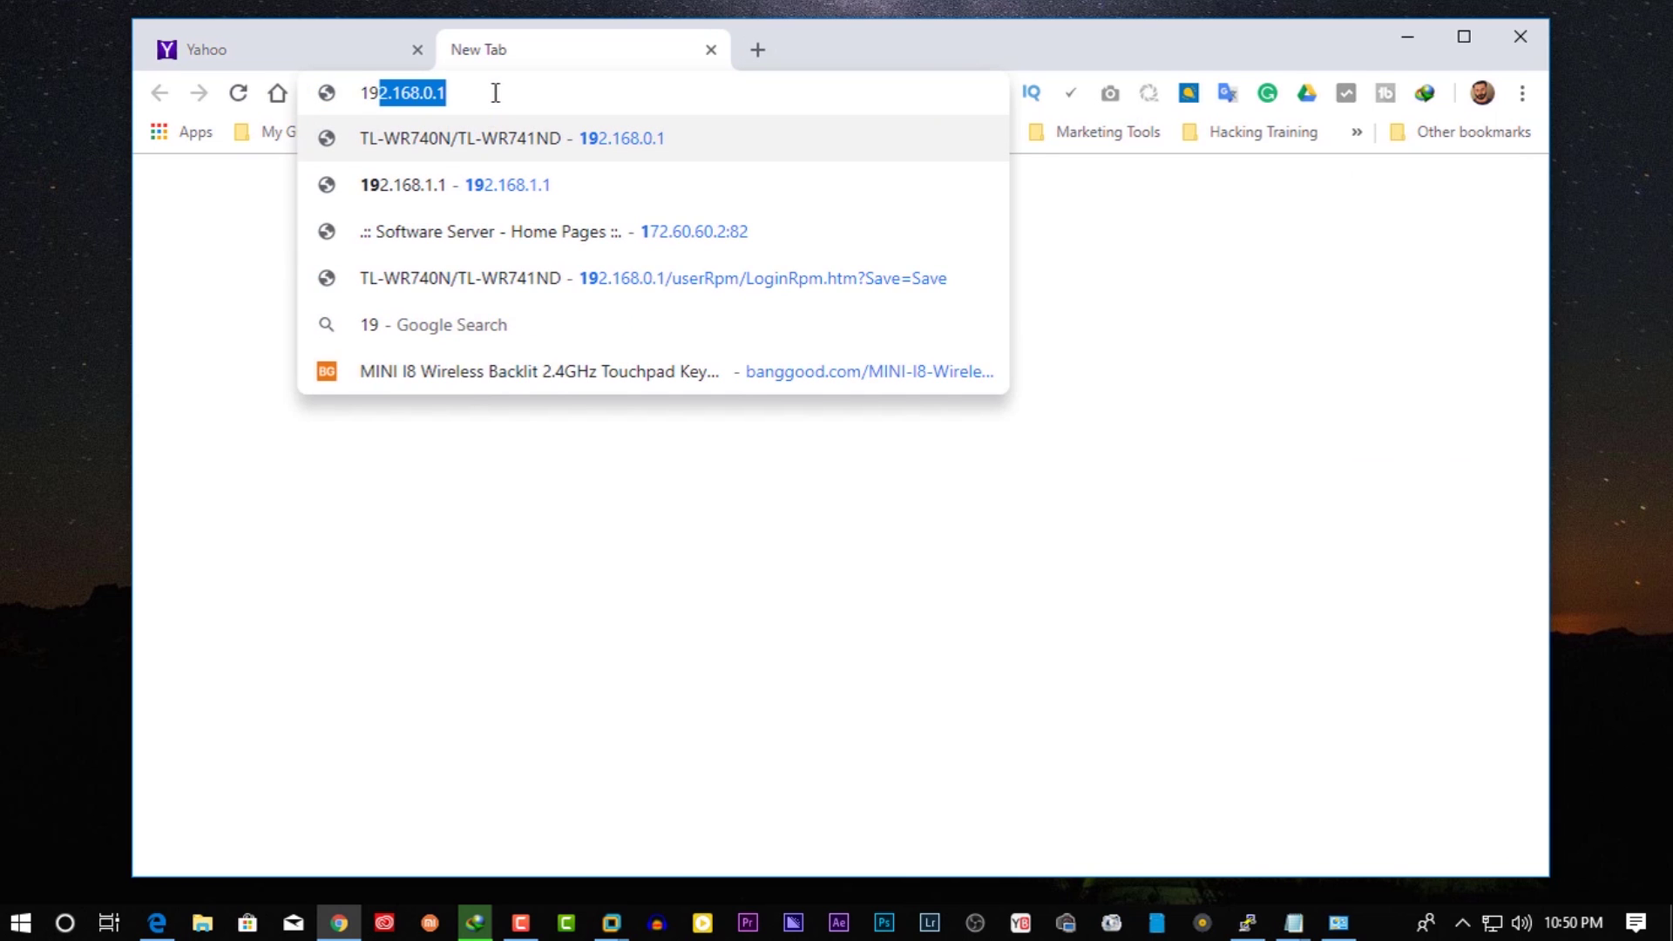
text(.168.0.1)
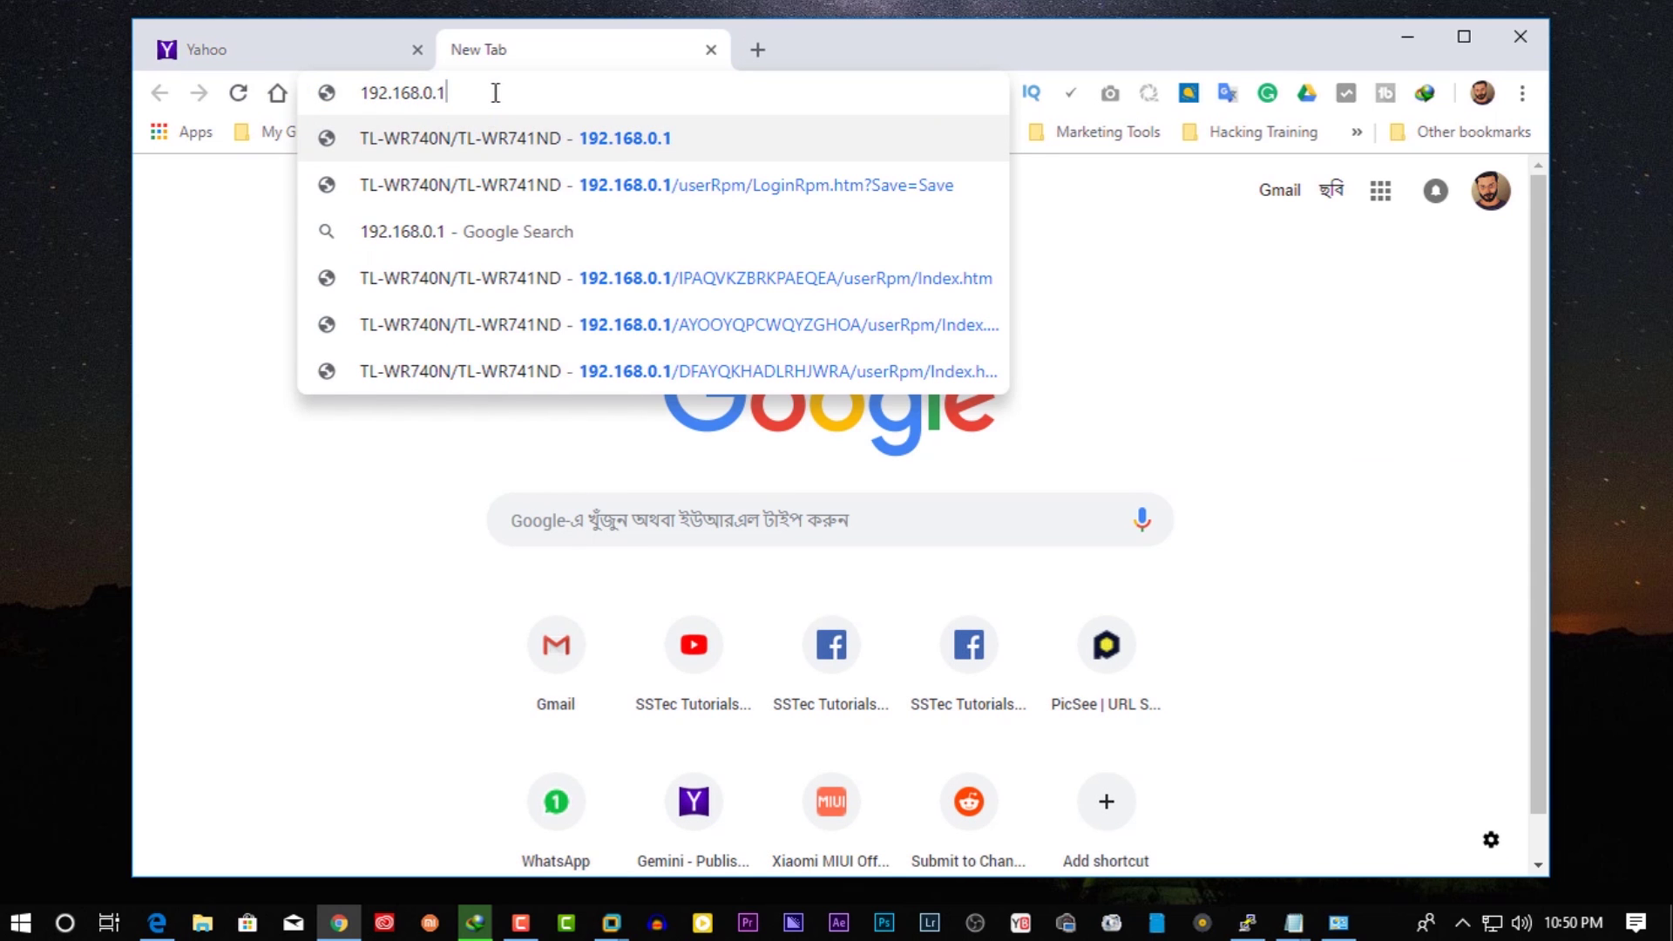
text(08)
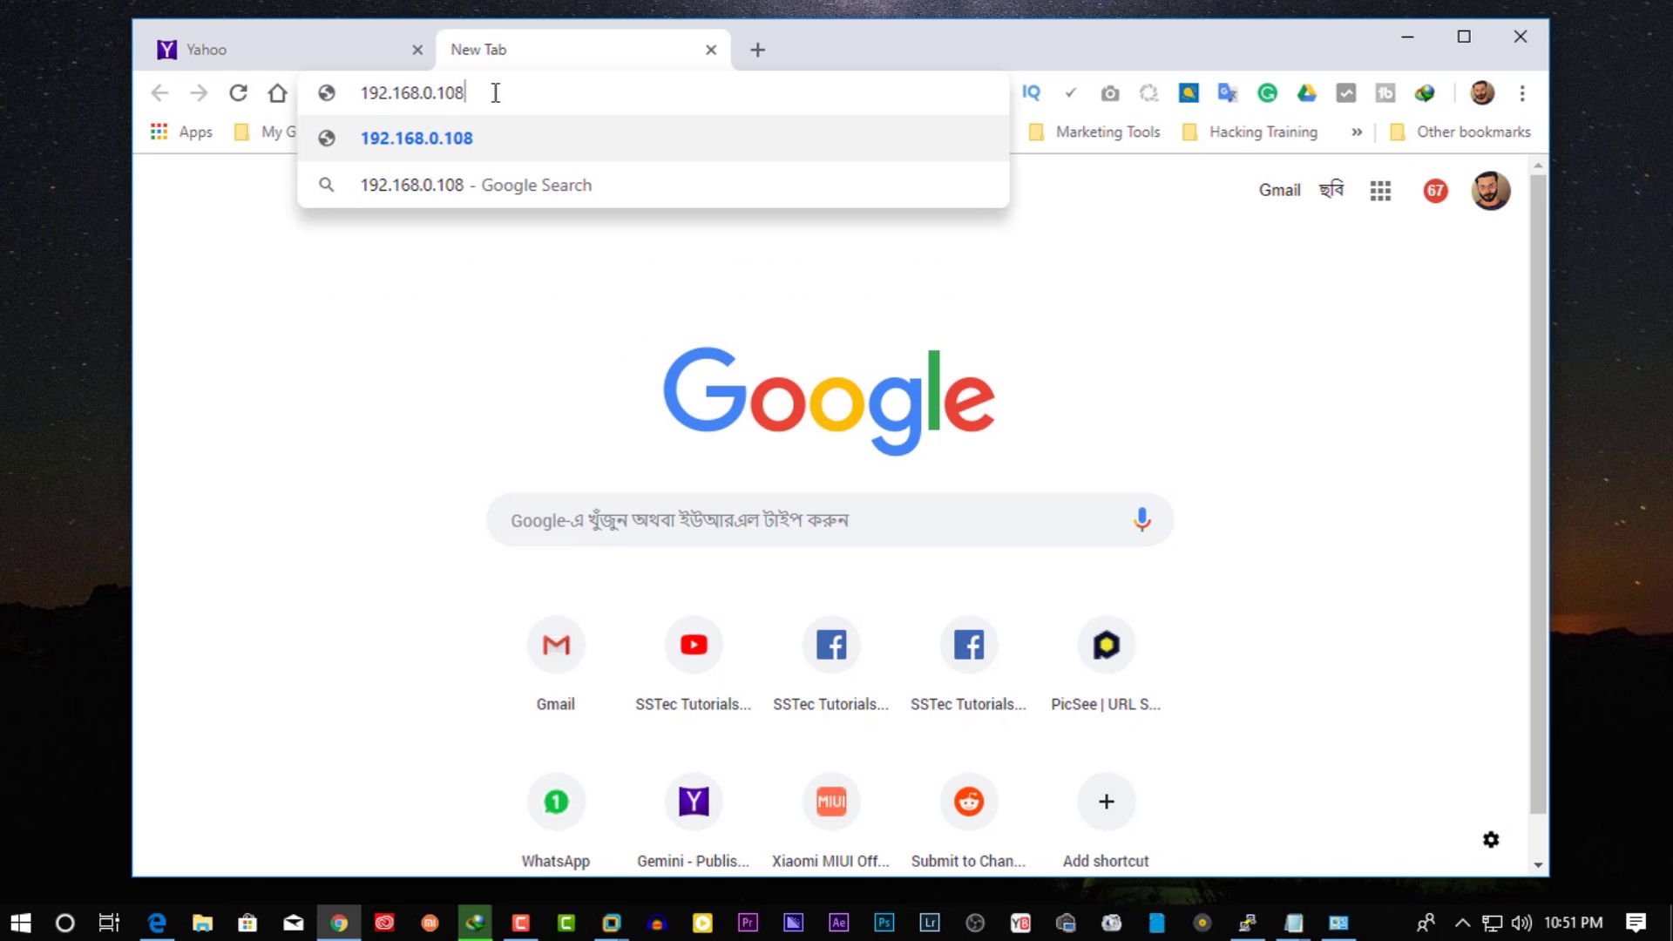
text(/admin)
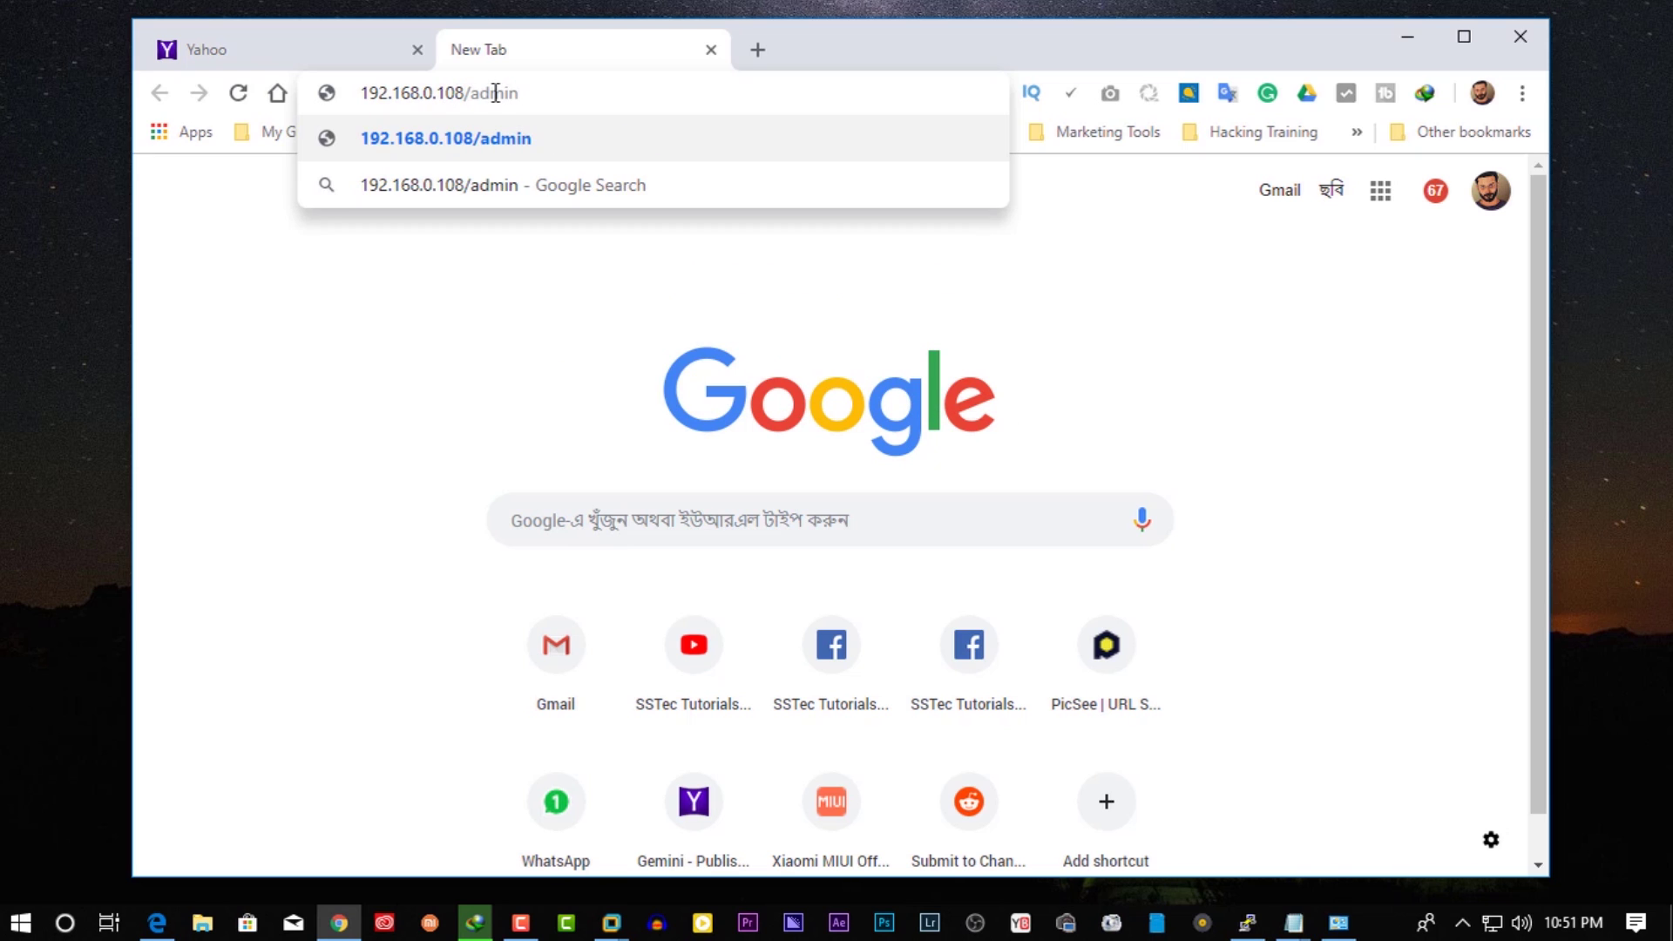
key(Return)
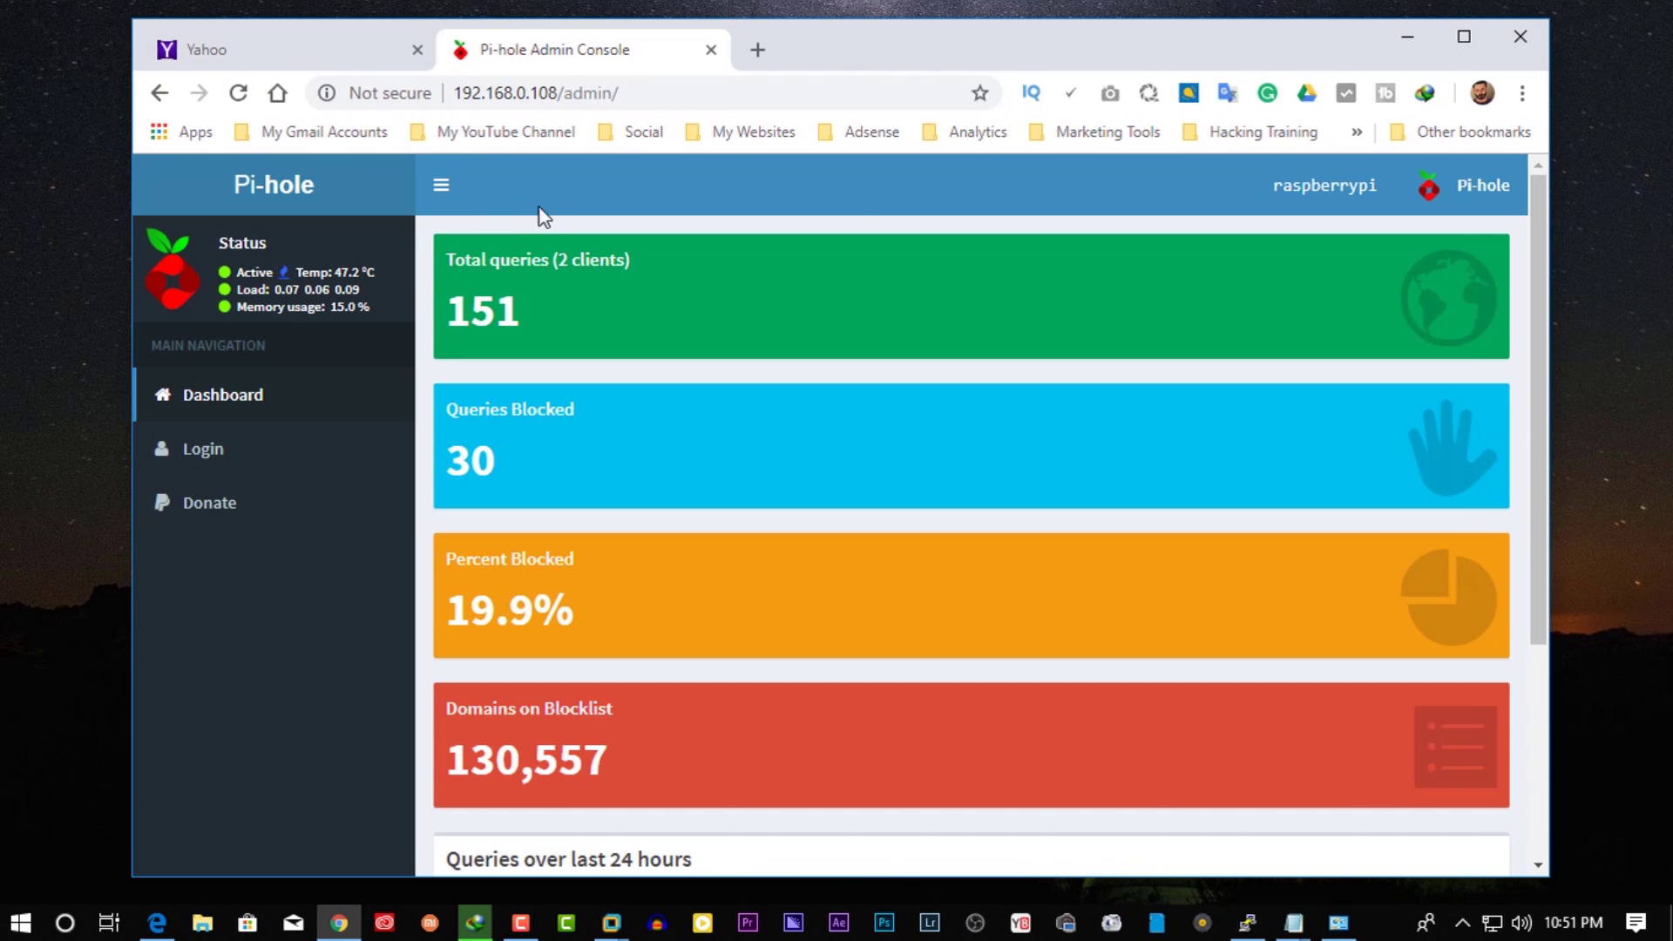
click(1464, 36)
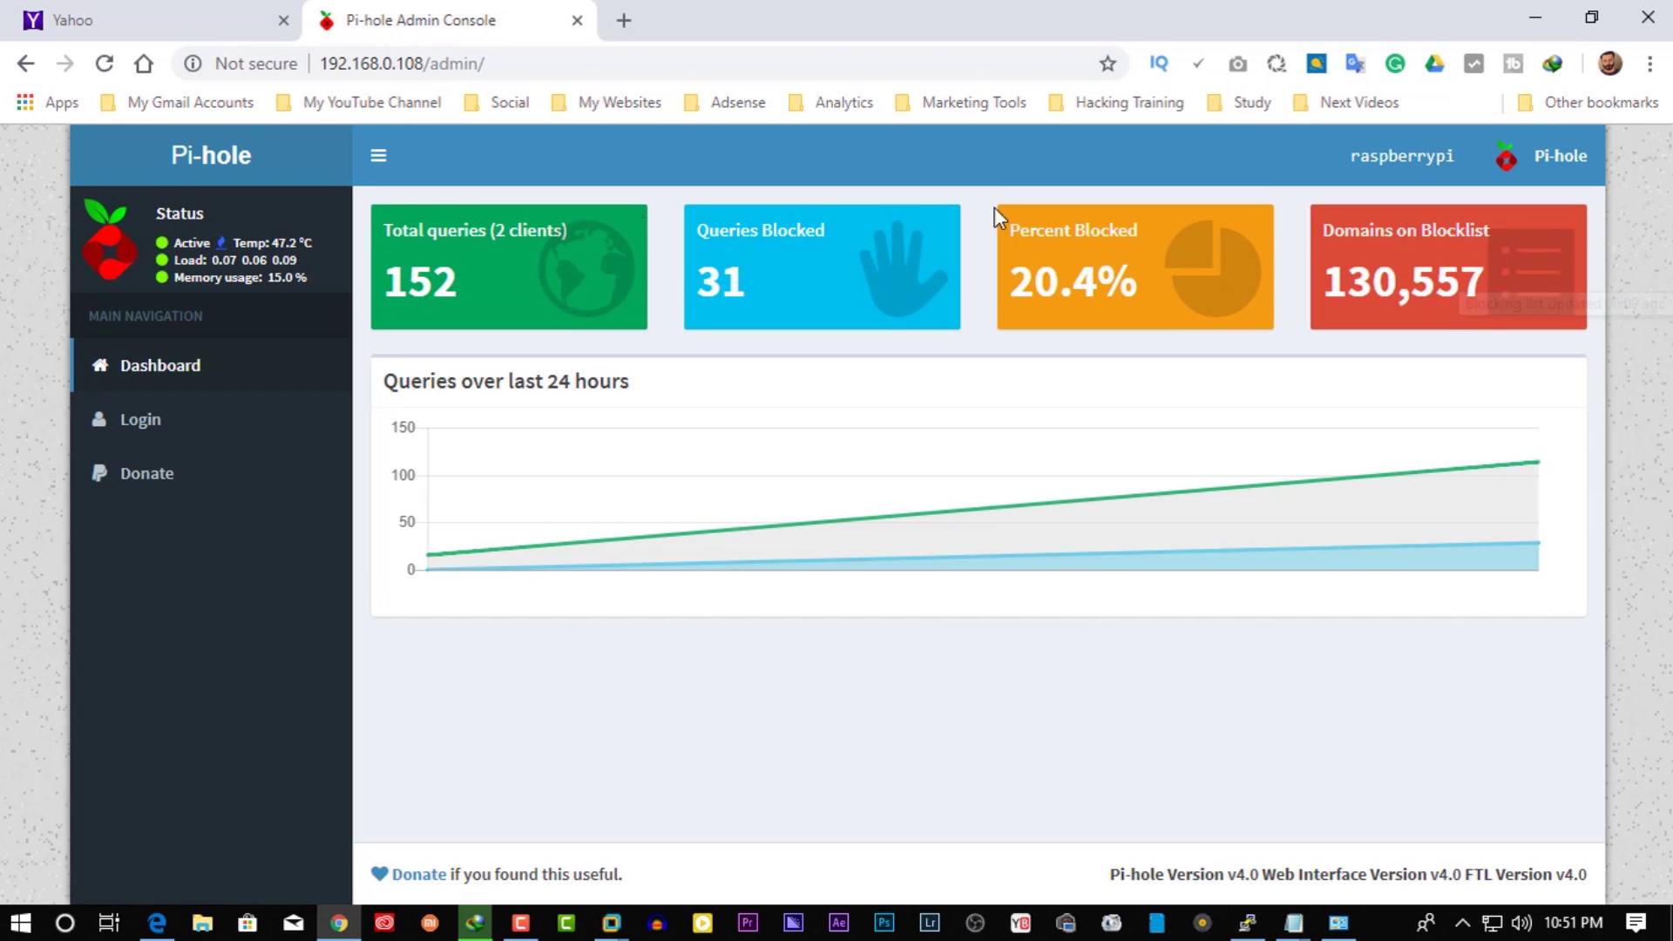
Toggle the Pi-hole sidebar, reload the dashboard, and go to the Login page.
click(379, 157)
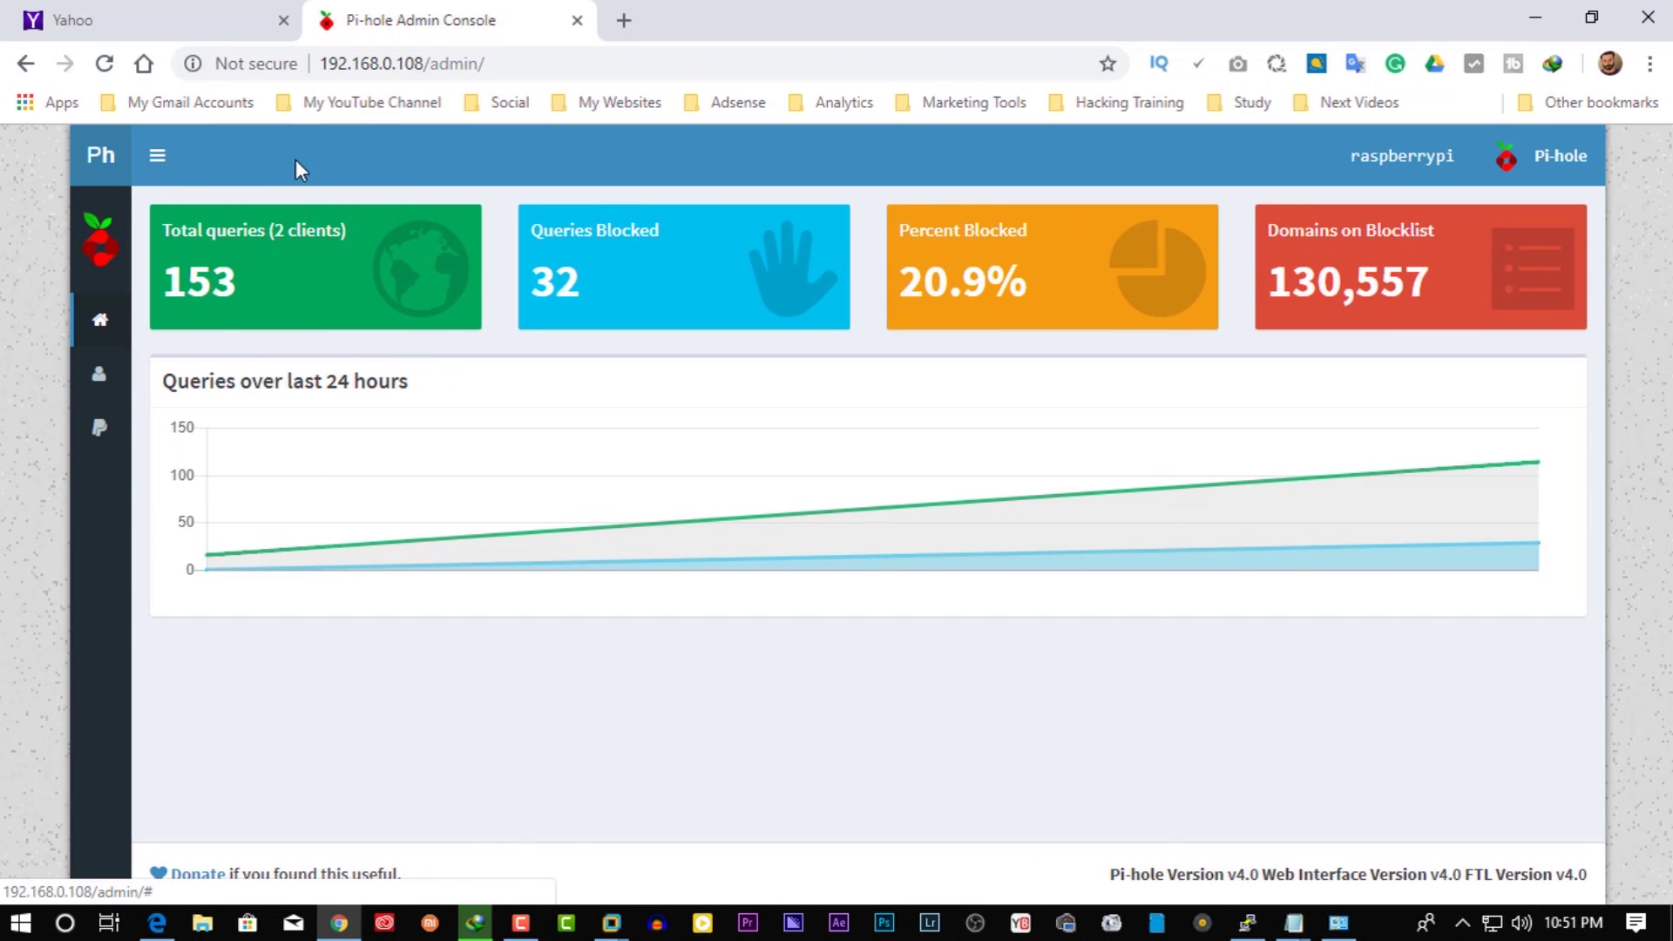
click(169, 162)
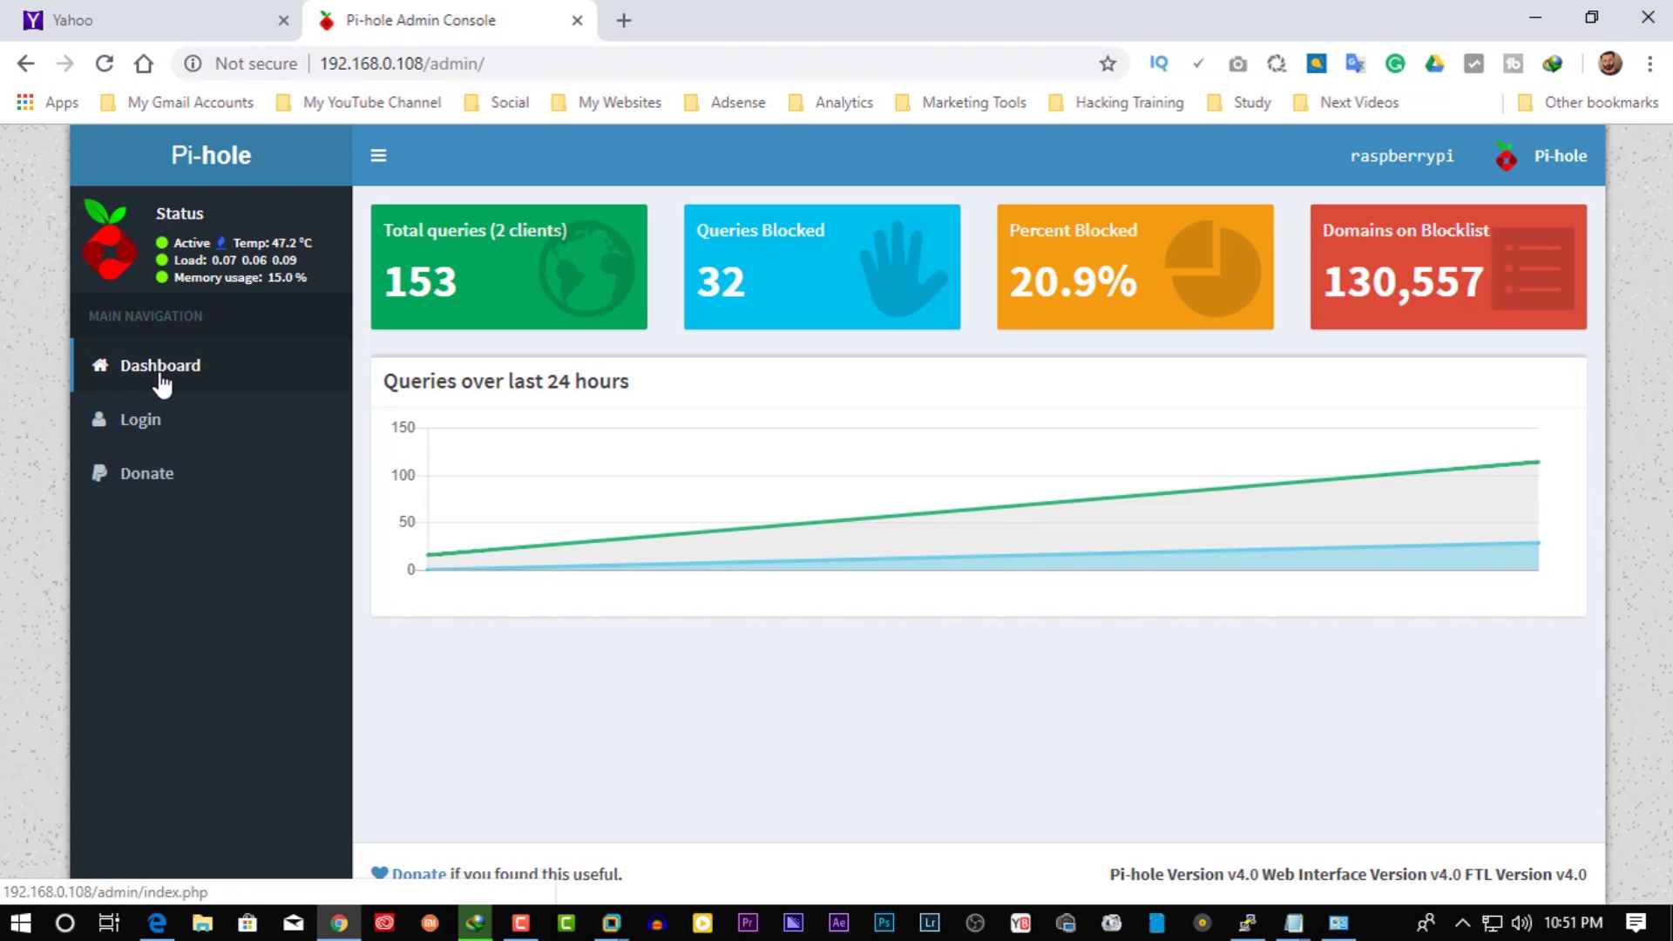
click(161, 381)
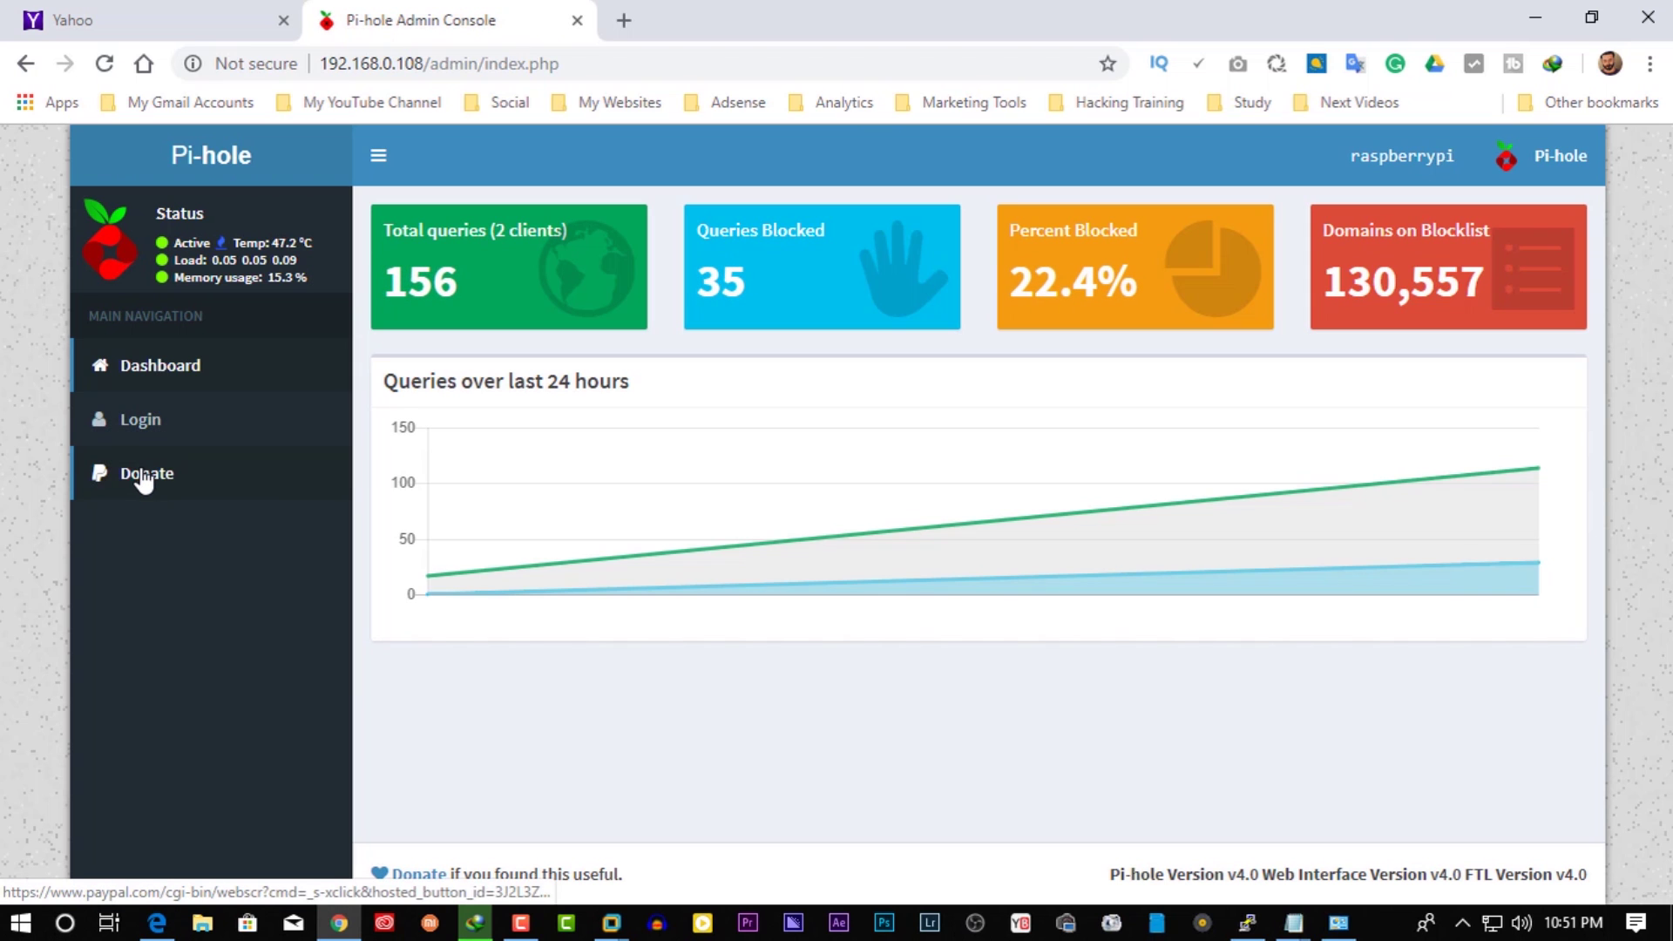
click(150, 433)
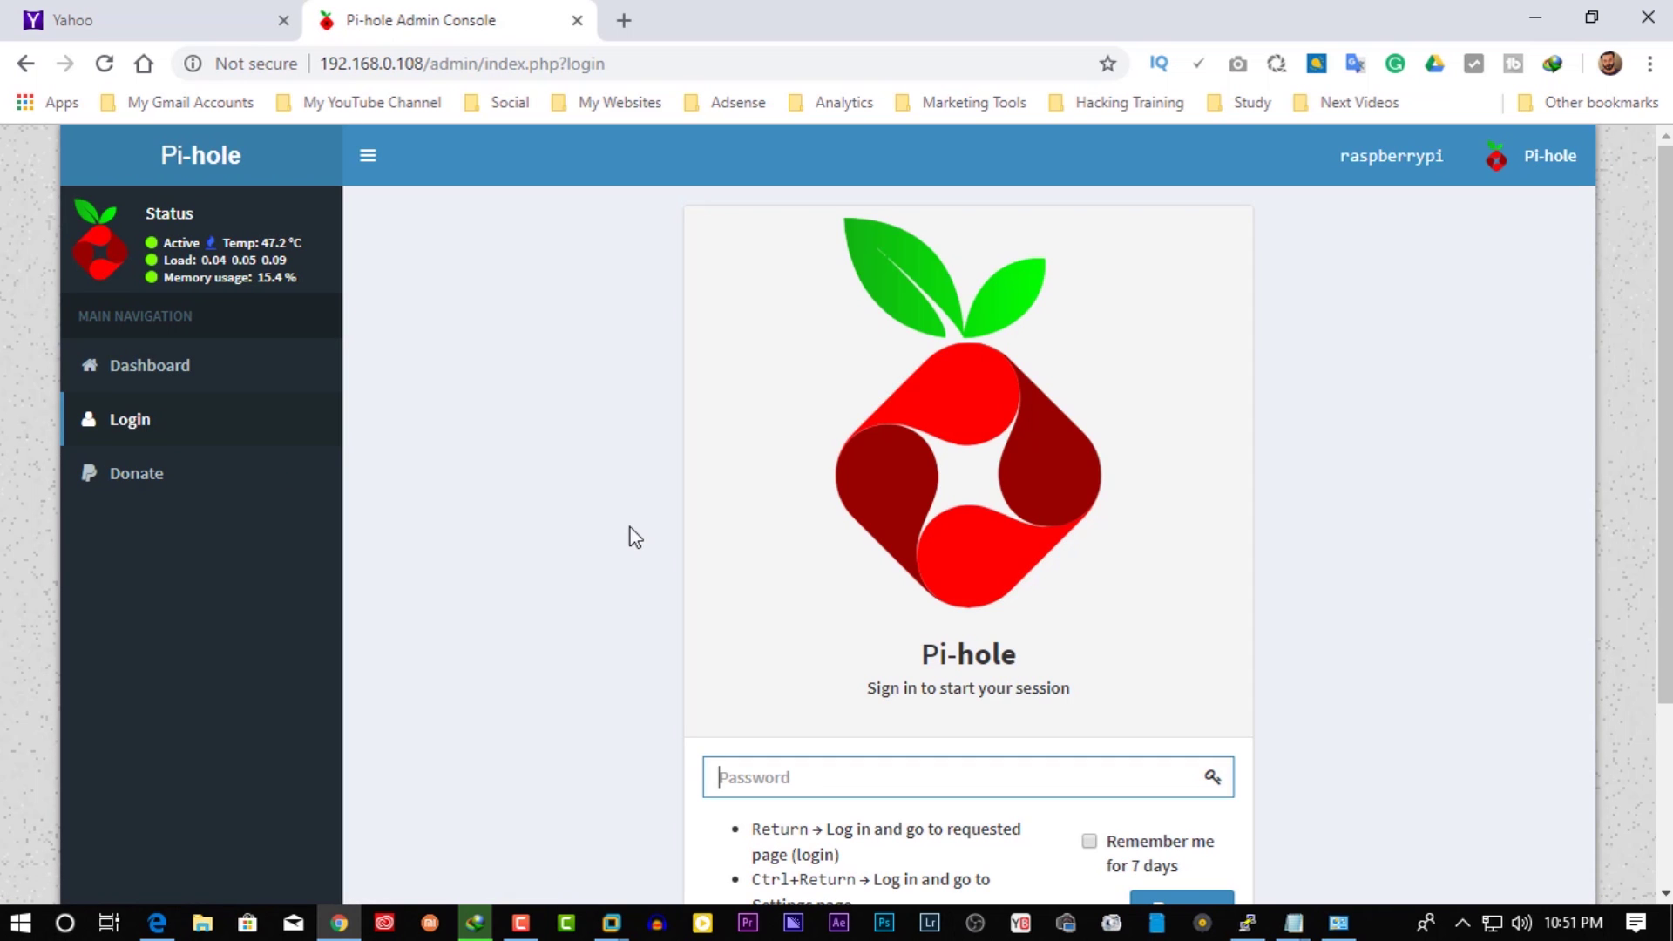
Log in with the admin password and 'Remember me' ticked, then go to Whitelist and Blacklist.
text(••••••••)
click(1089, 840)
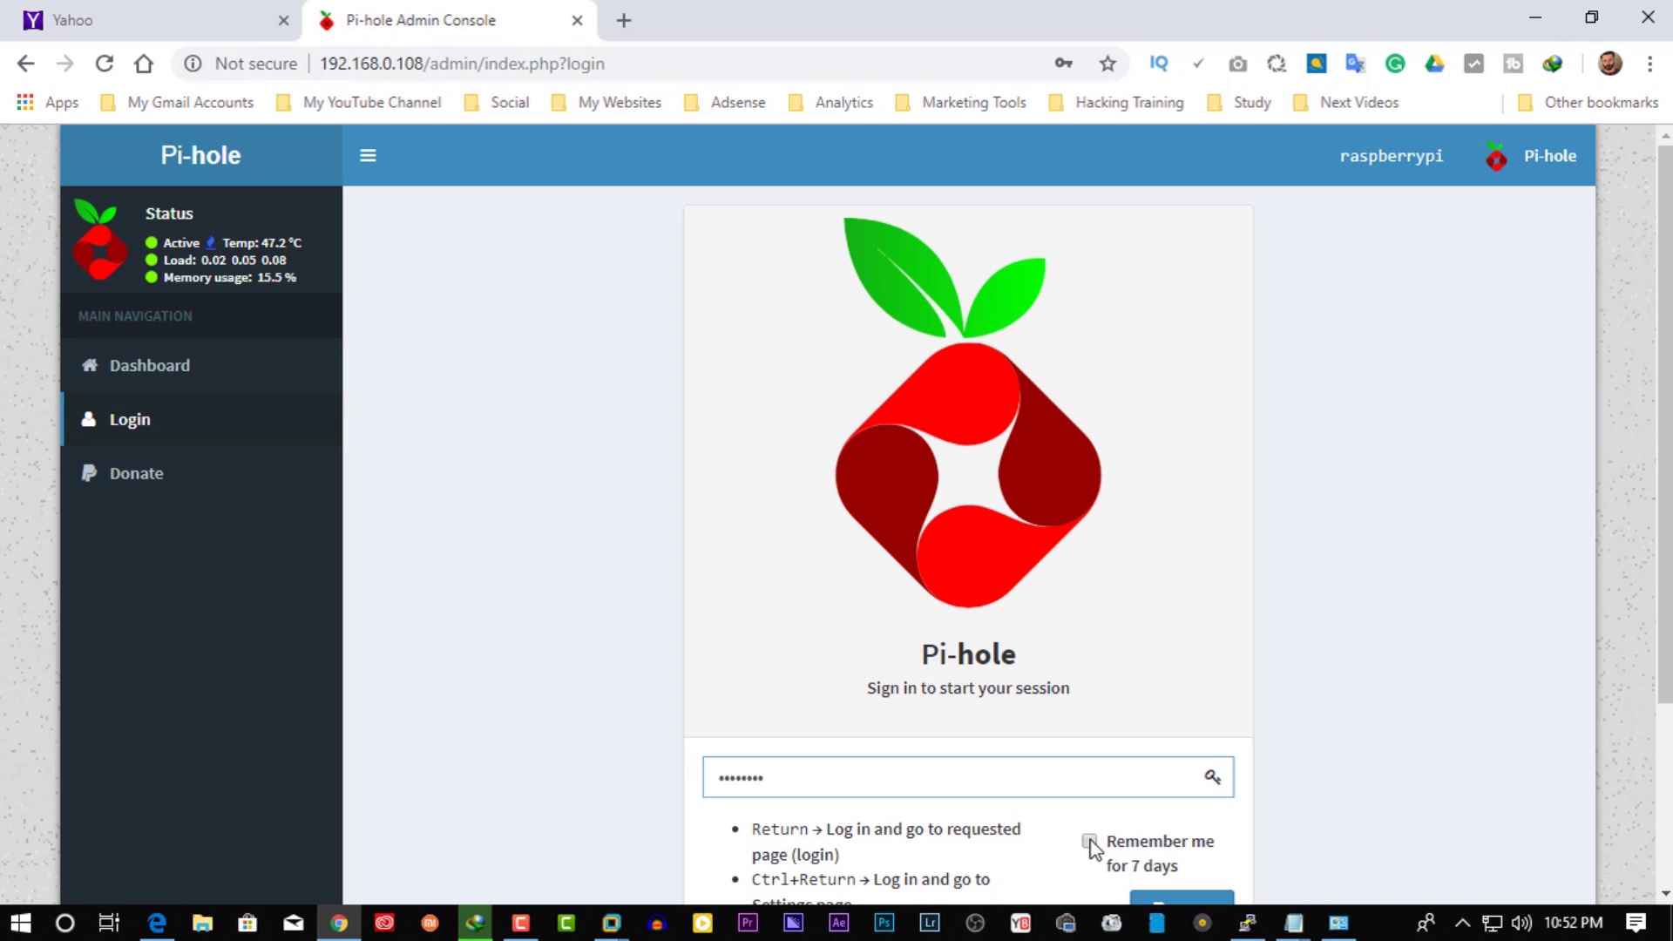
scroll(1152, 863, down, 3)
click(1166, 680)
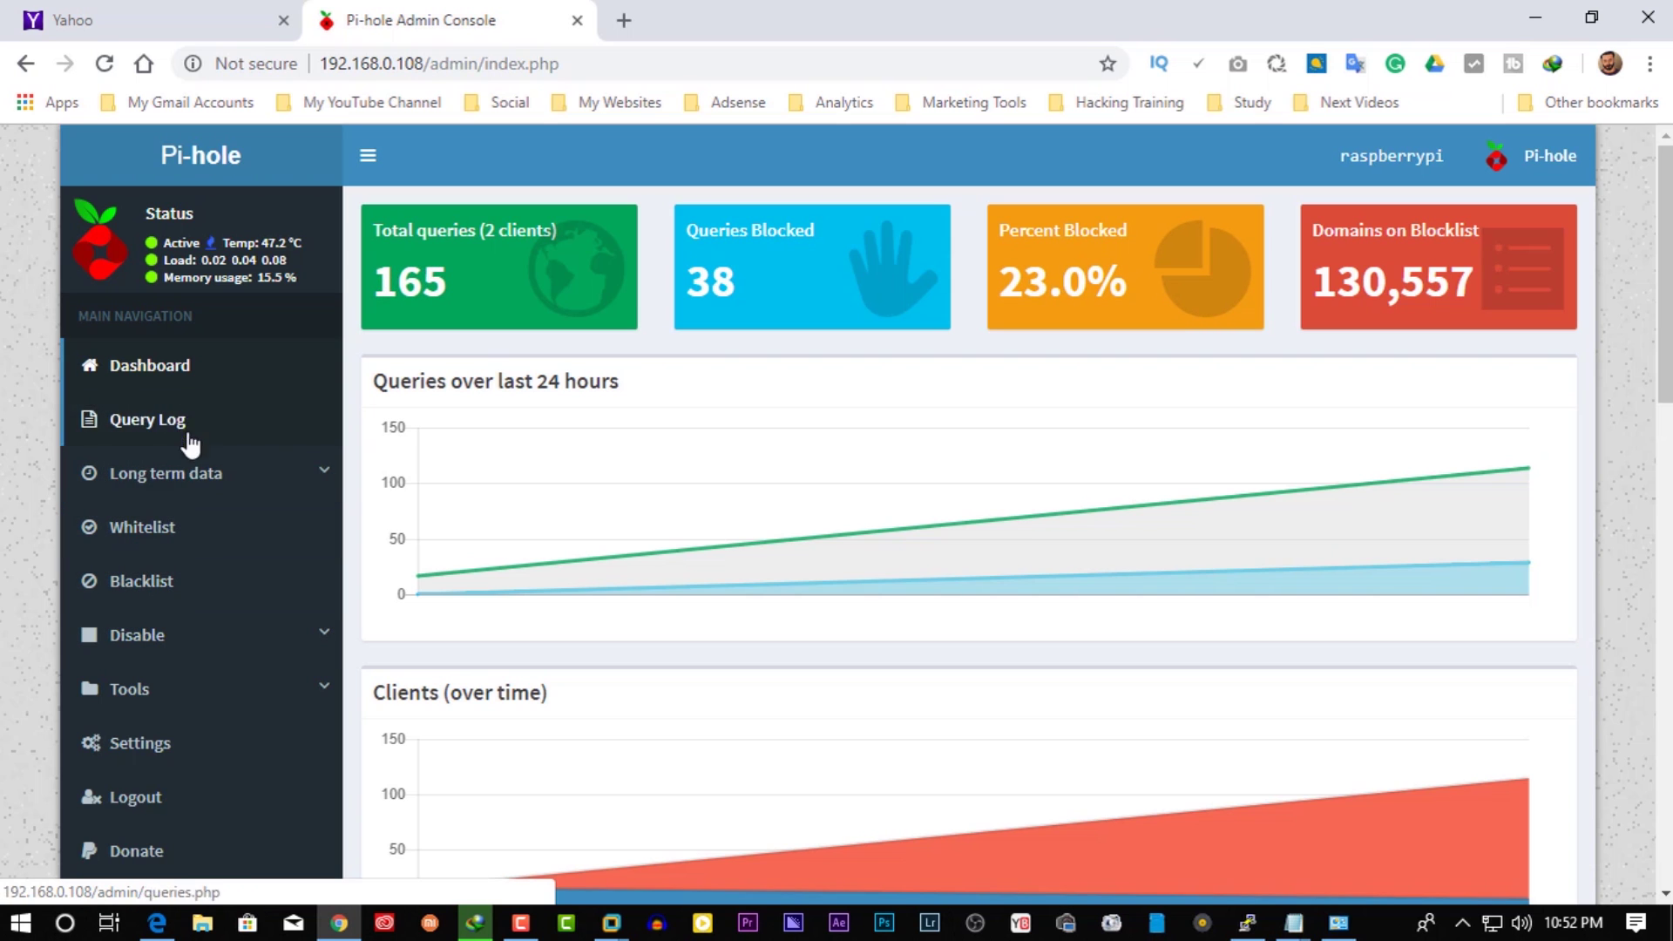
click(166, 540)
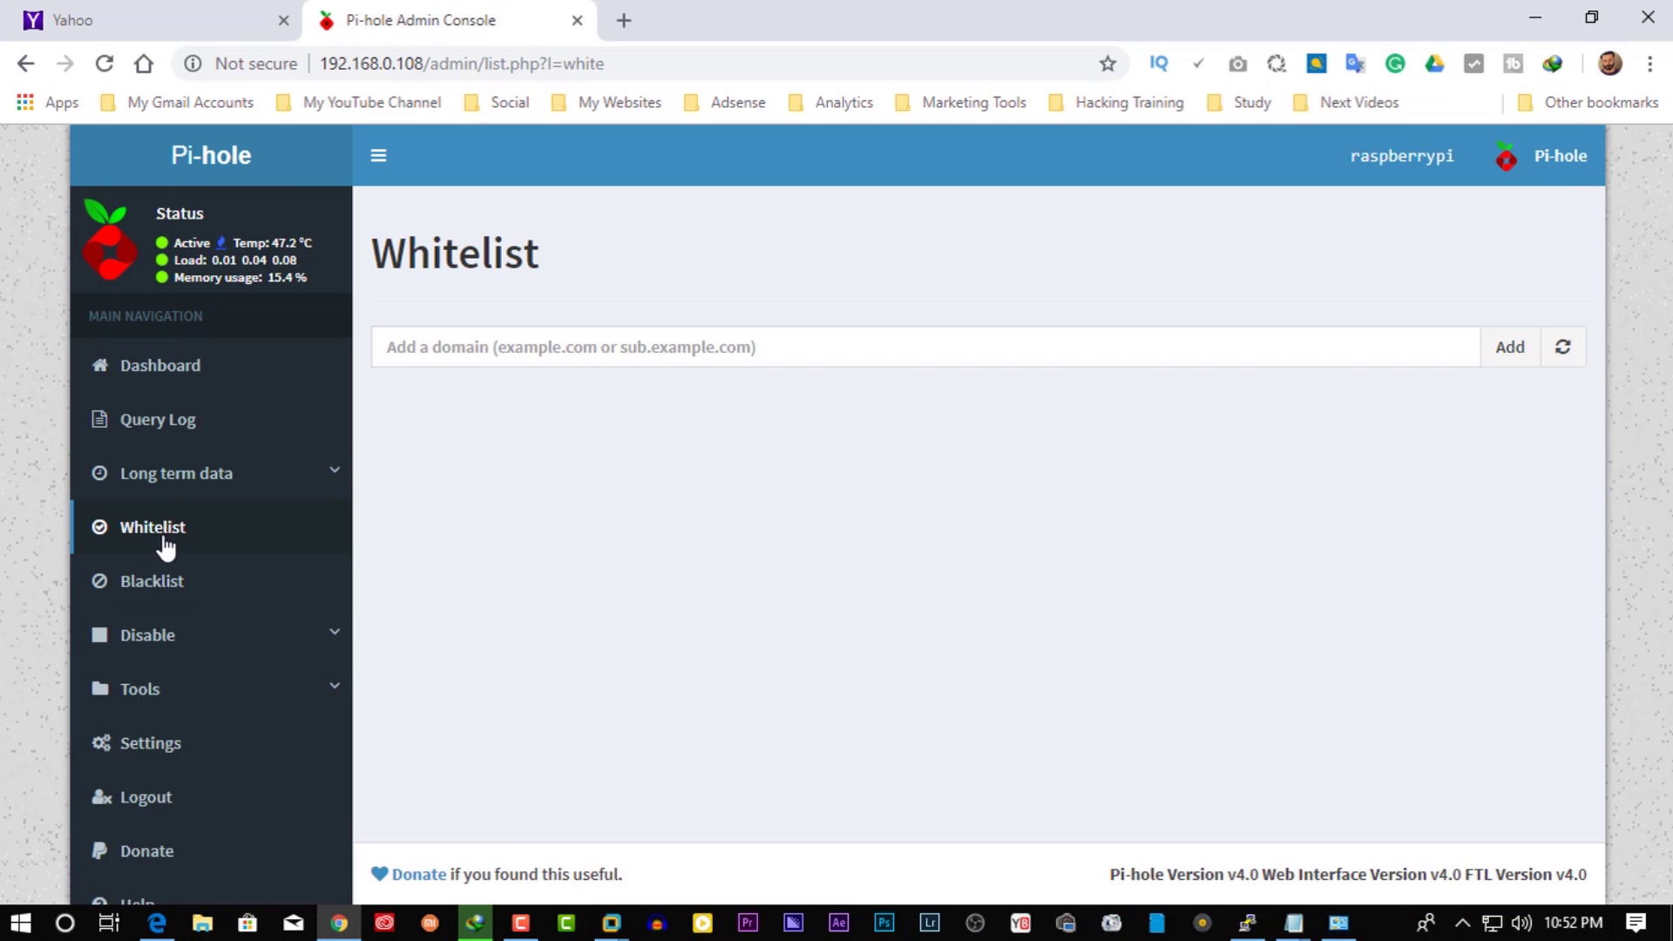
click(162, 596)
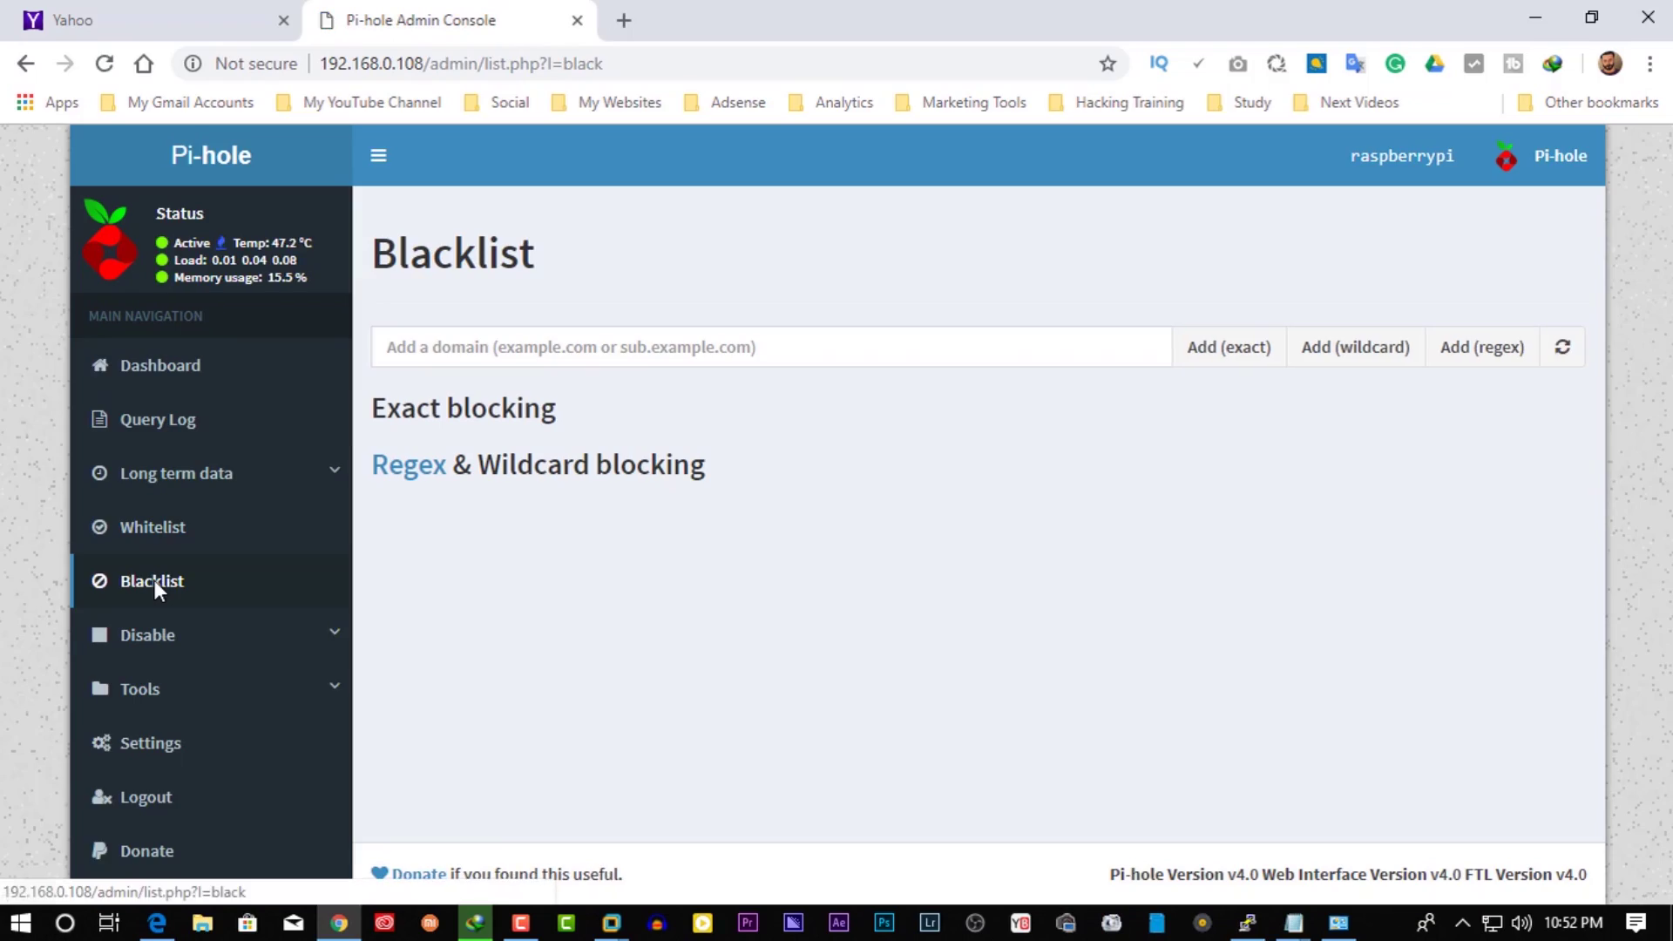